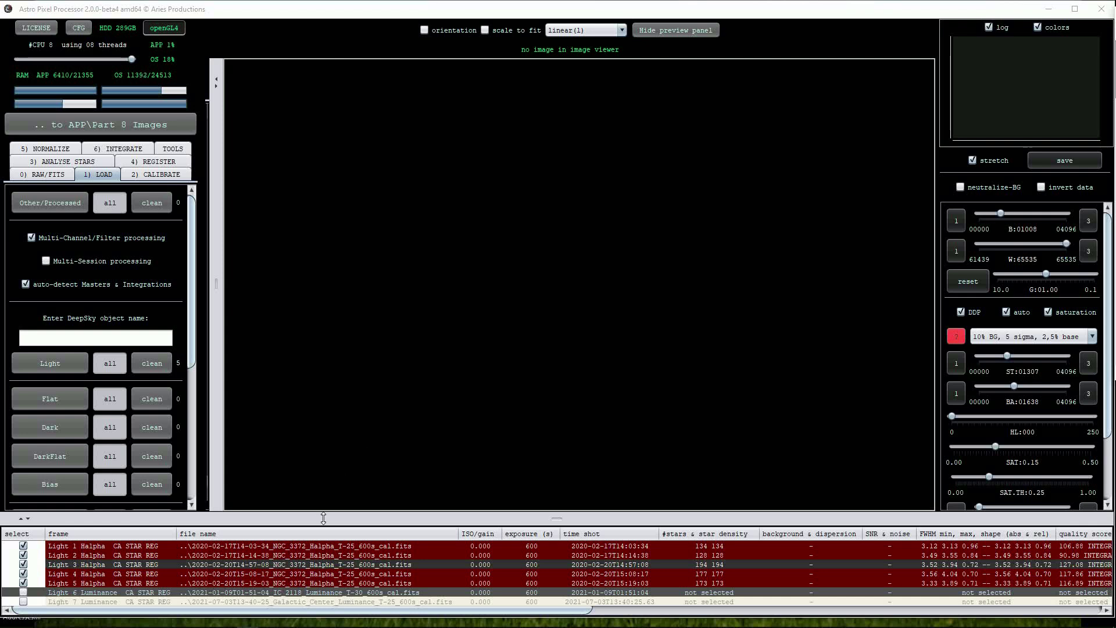
Step: Open the Light 6 Luminance frame from the frame list in the image viewer
double_click(318, 592)
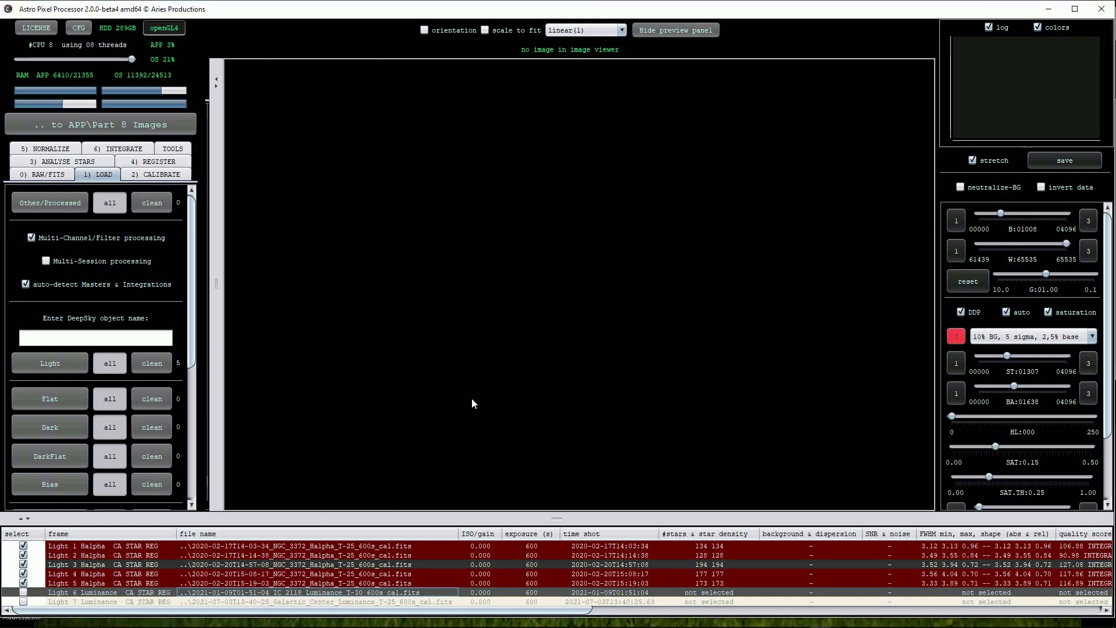
Step: Zoom in and apply the '20% BG, 3 sigma, 0,0% base' stretch preset
scroll(572, 310, up, 1)
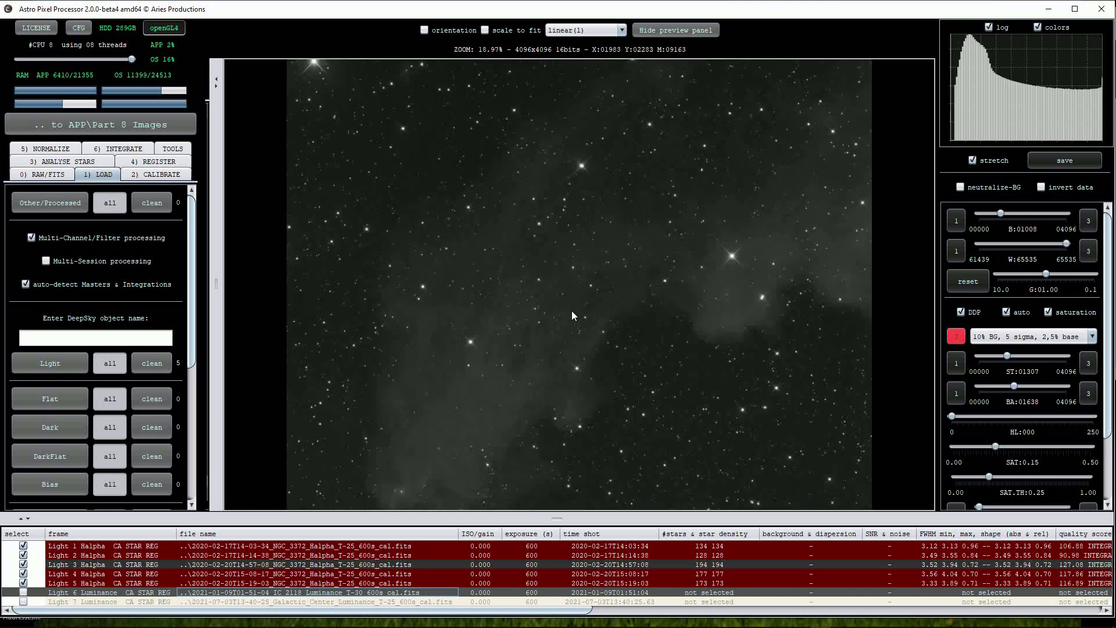
scroll(573, 317, up, 1)
scroll(572, 317, up, 2)
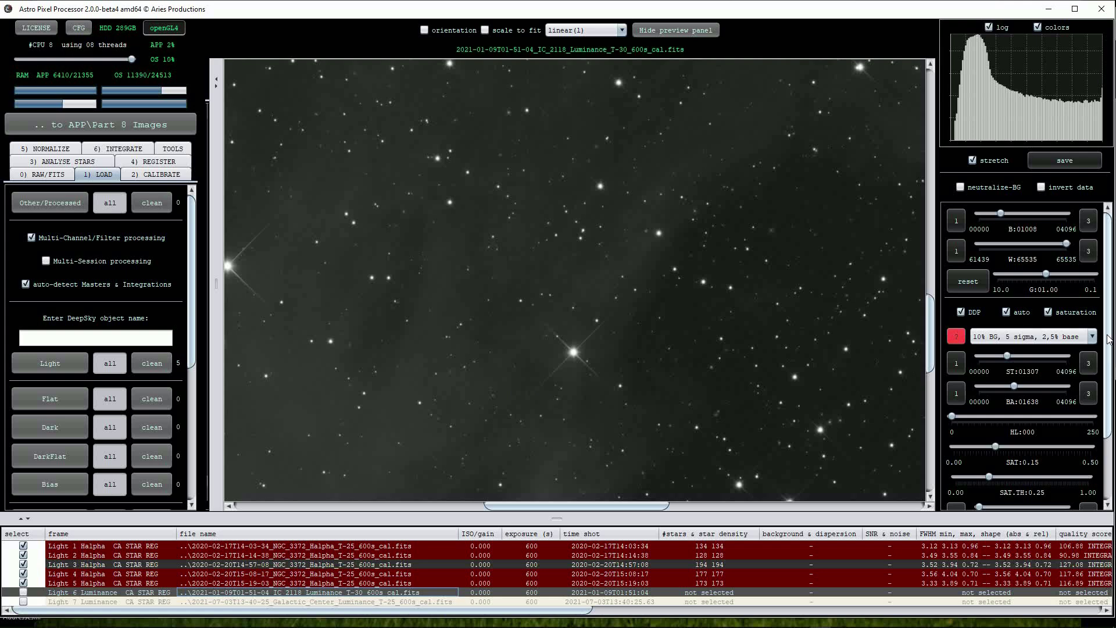
click(1058, 336)
scroll(1045, 436, down, 2)
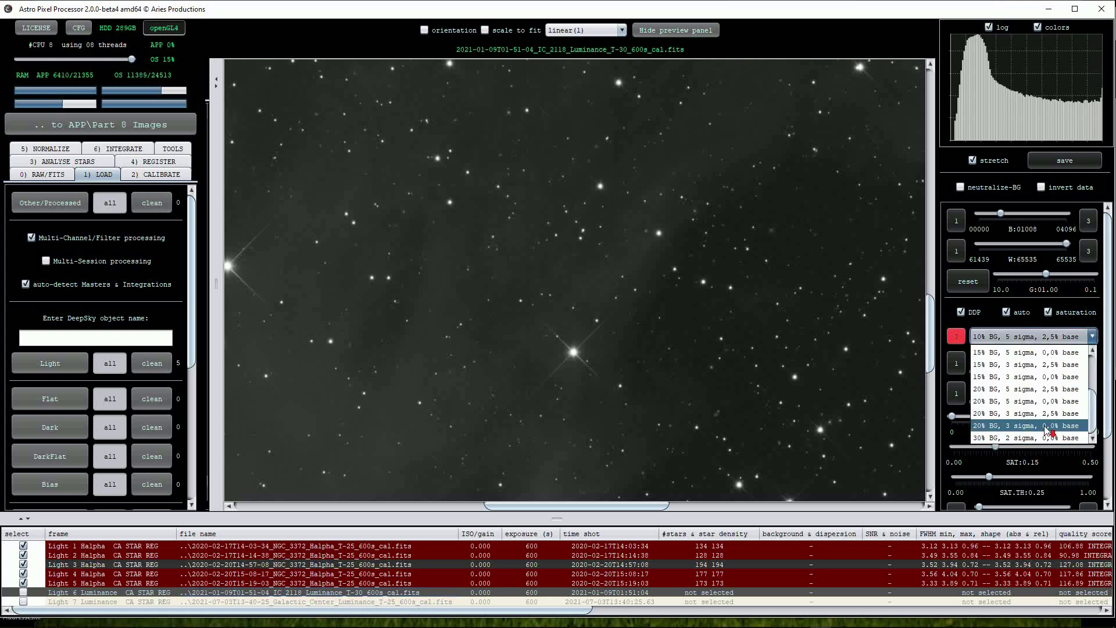
click(1044, 424)
Step: Zoom further and pan across the magnified star field to inspect the stars
scroll(539, 349, up, 1)
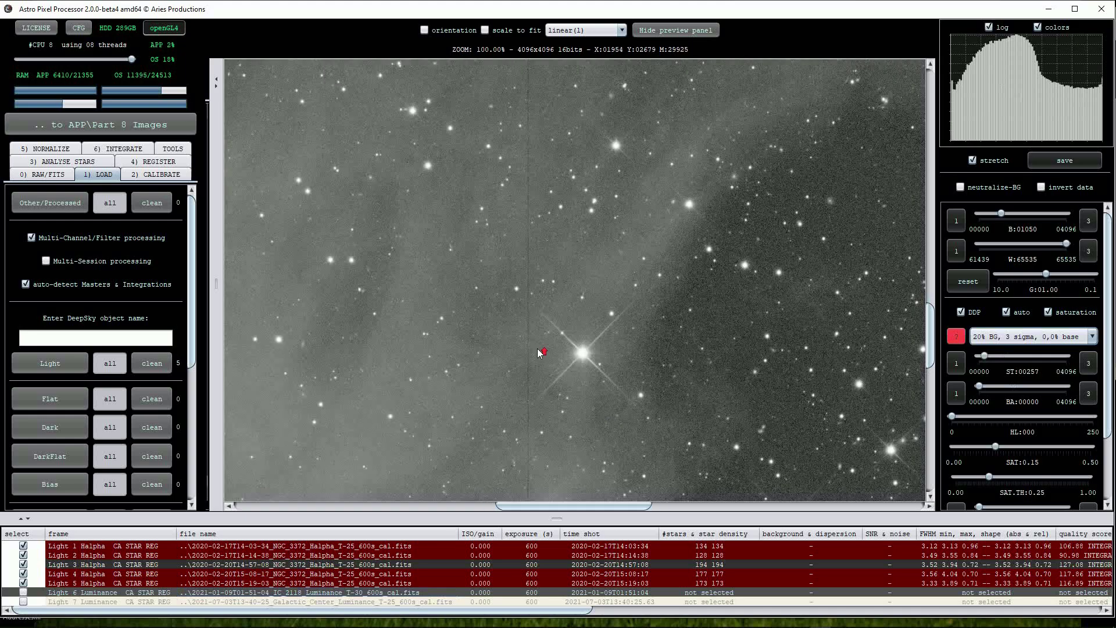
drag(574, 166, 562, 435)
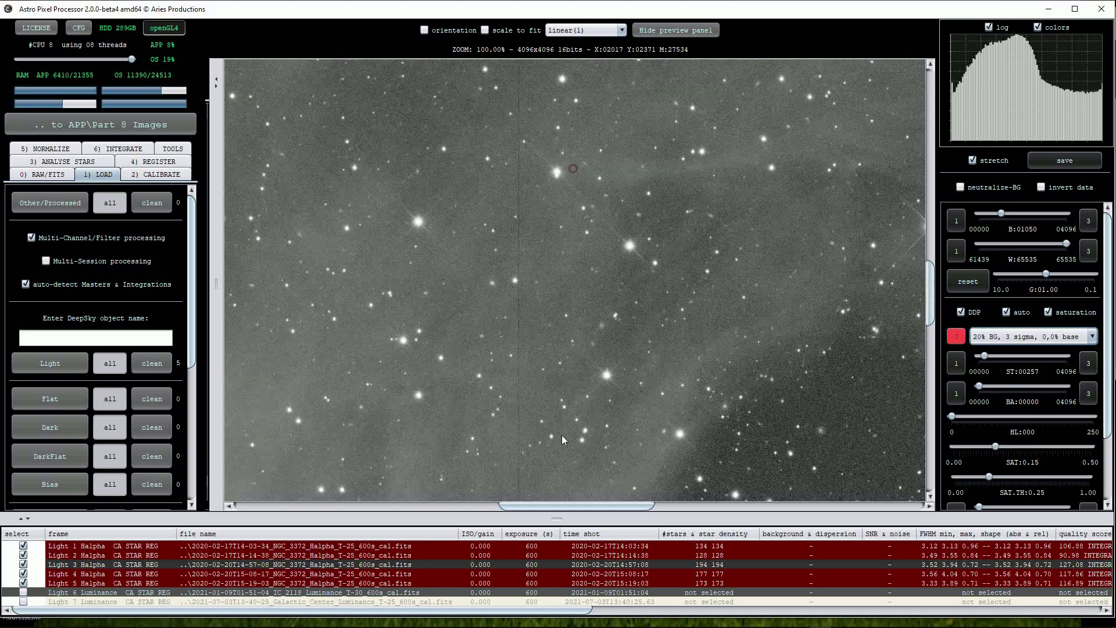
drag(573, 173, 608, 462)
drag(666, 147, 665, 456)
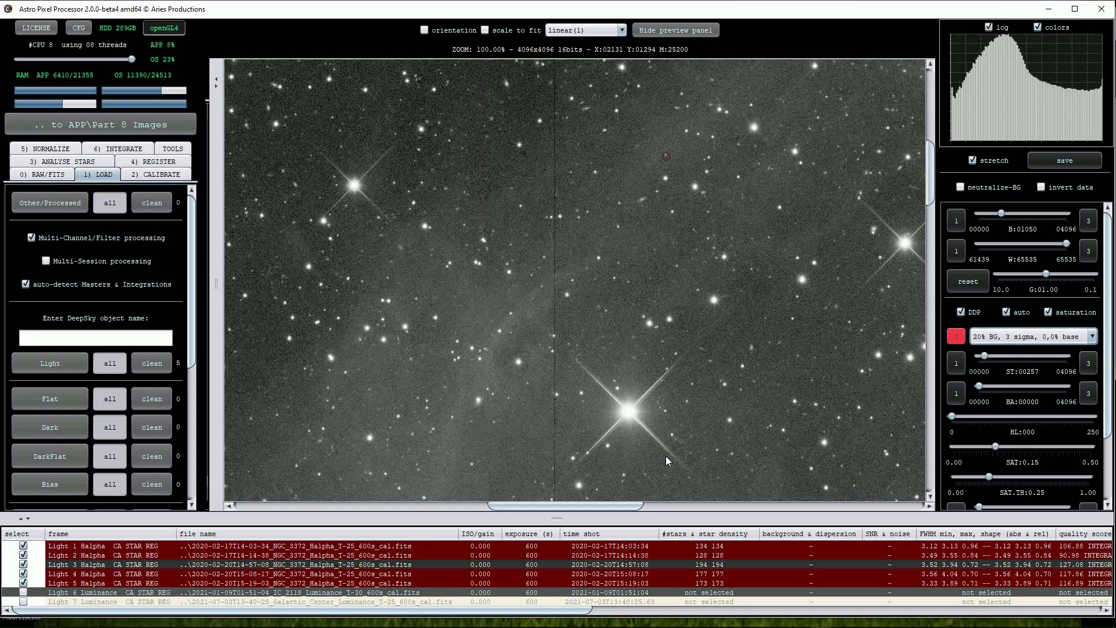
drag(643, 152, 644, 287)
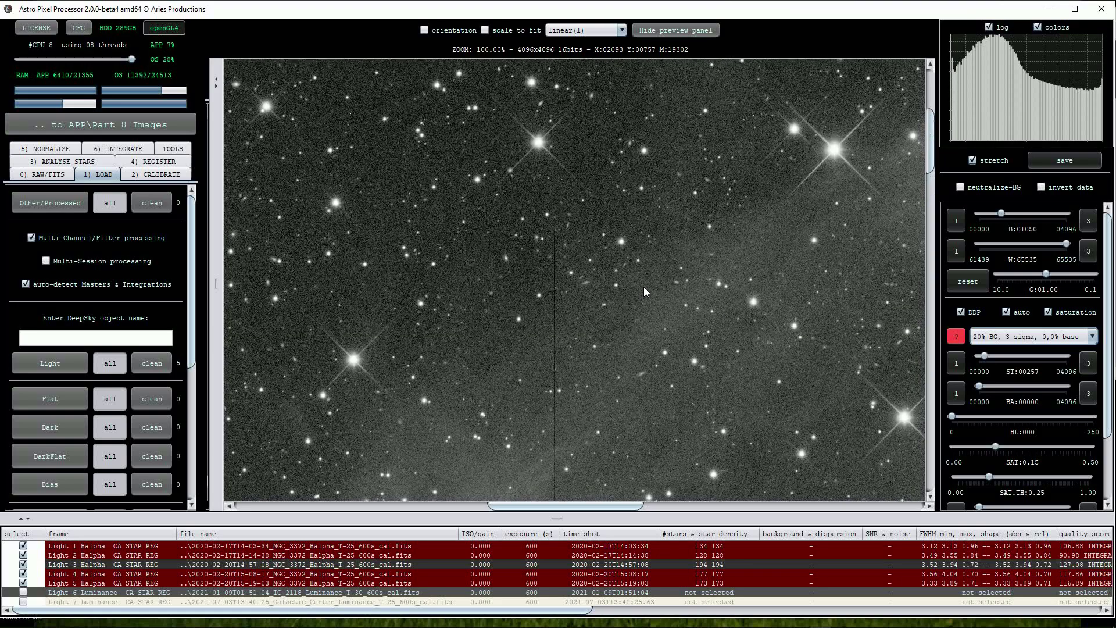
scroll(639, 285, up, 1)
scroll(637, 287, up, 1)
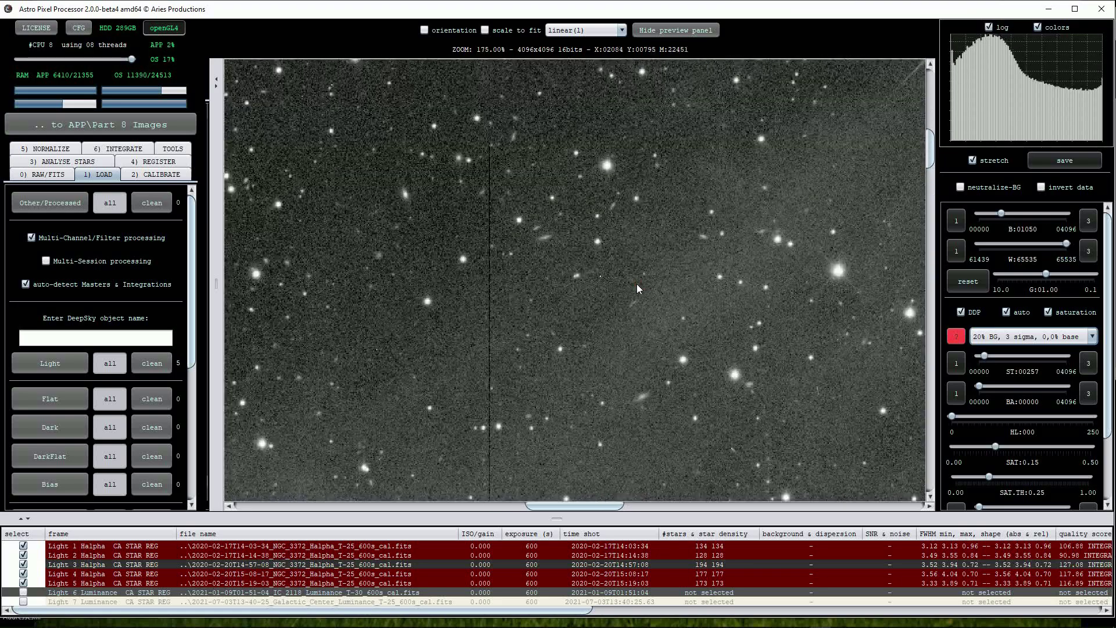
drag(544, 291, 555, 189)
drag(571, 321, 589, 238)
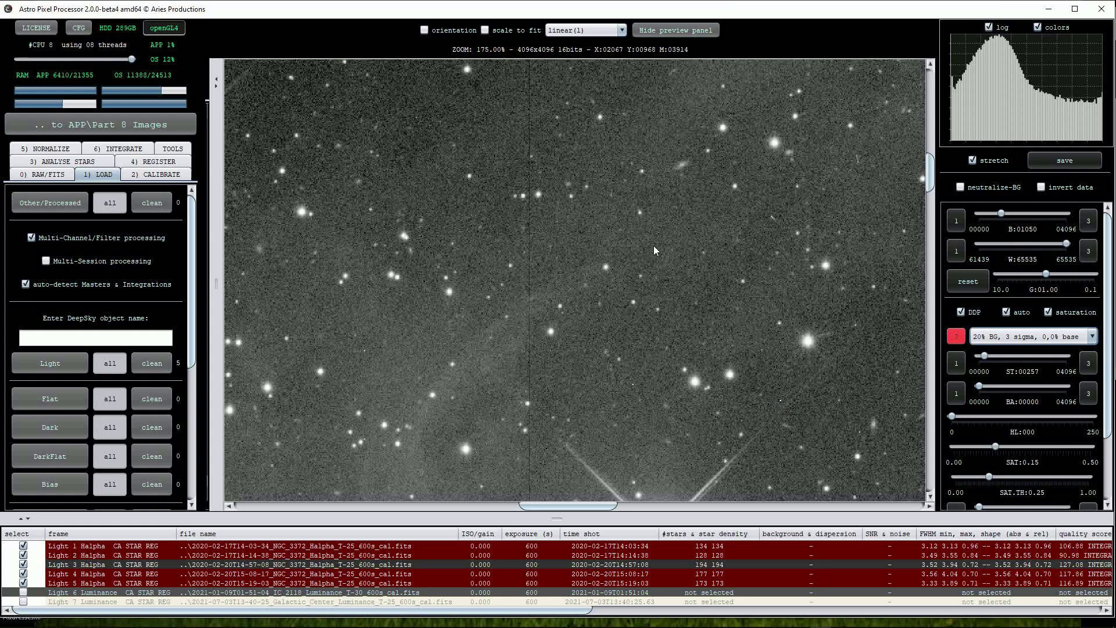
click(153, 175)
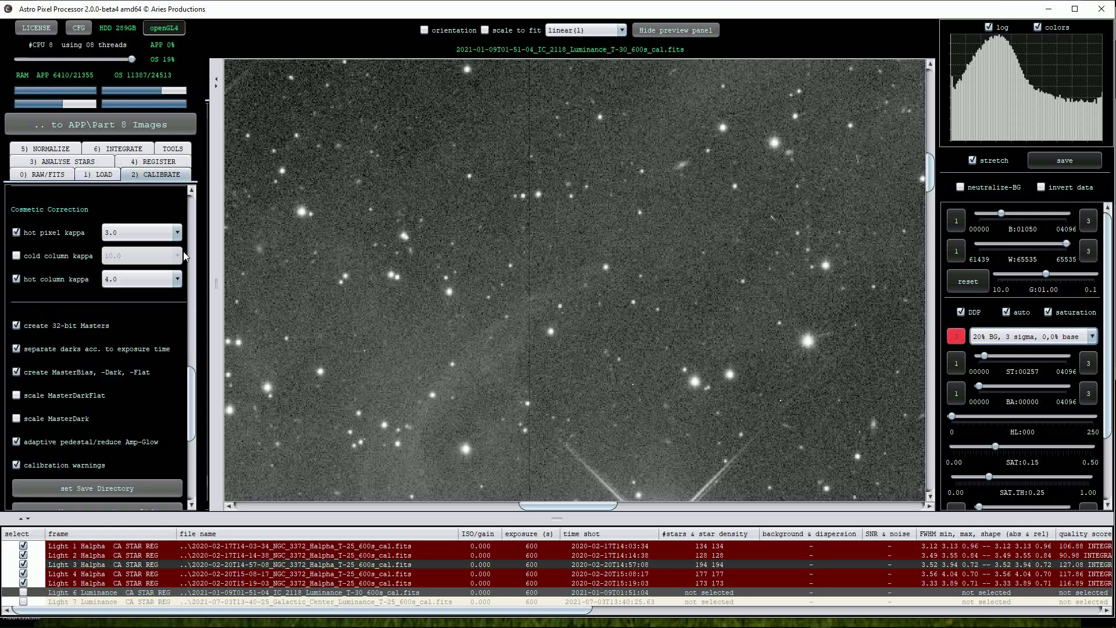
Step: Under Cosmetic Correction, disable hot column kappa and enable cold column kappa at 10.0
drag(194, 382, 193, 353)
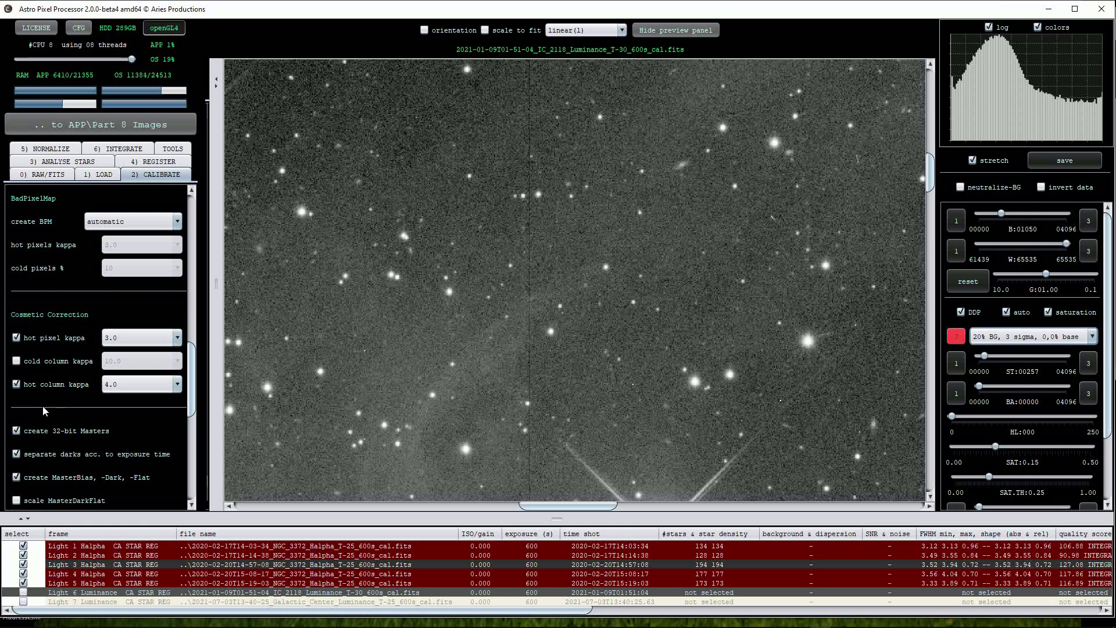
click(17, 385)
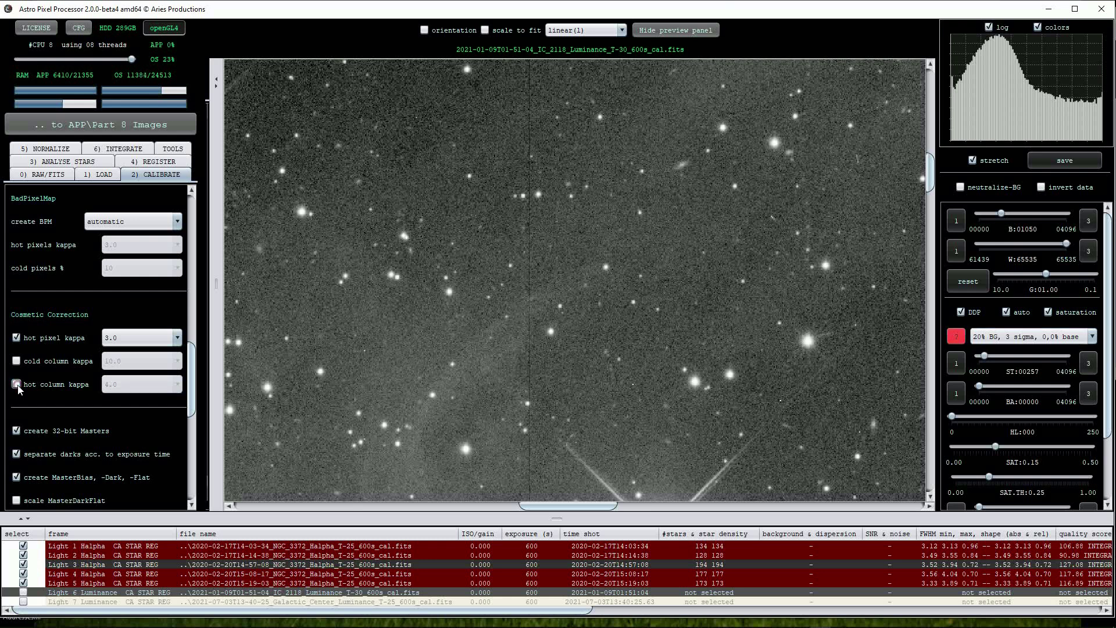
click(17, 362)
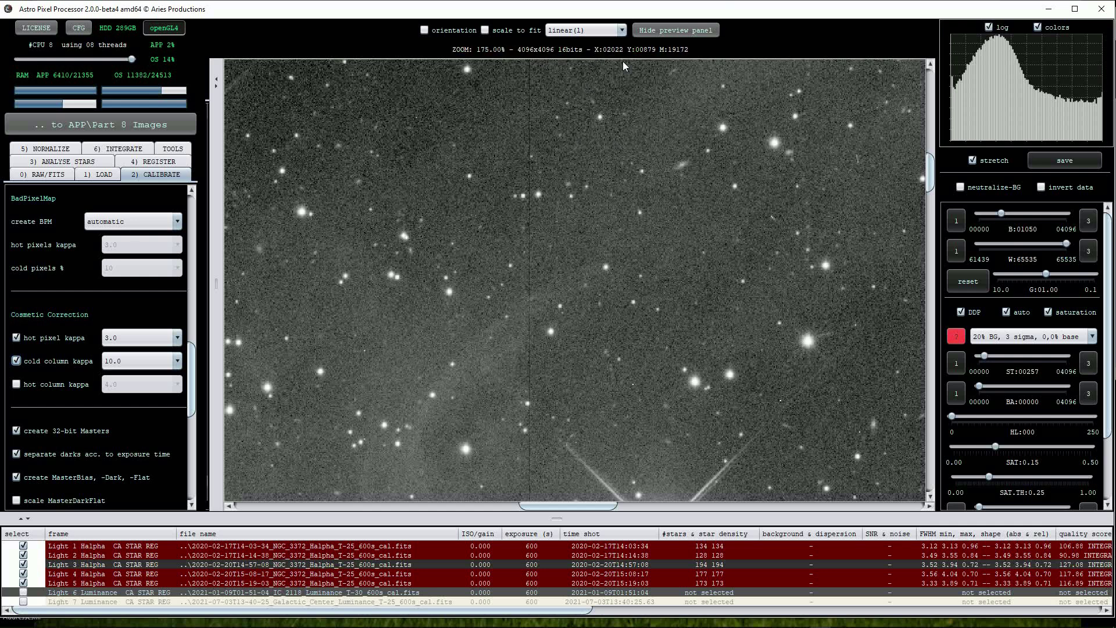
click(622, 30)
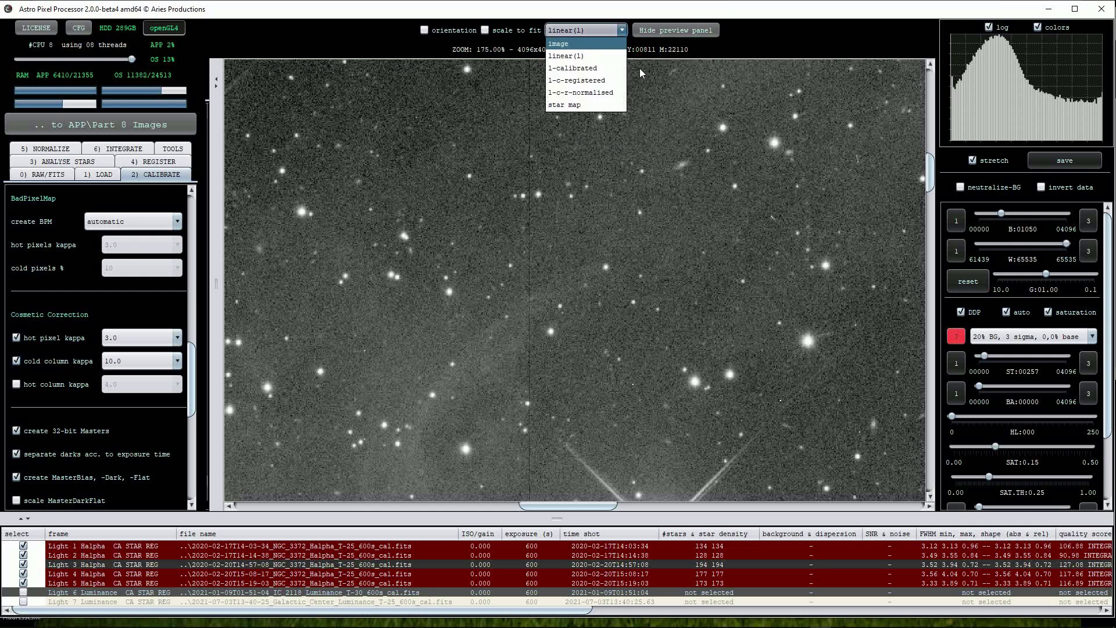
click(595, 69)
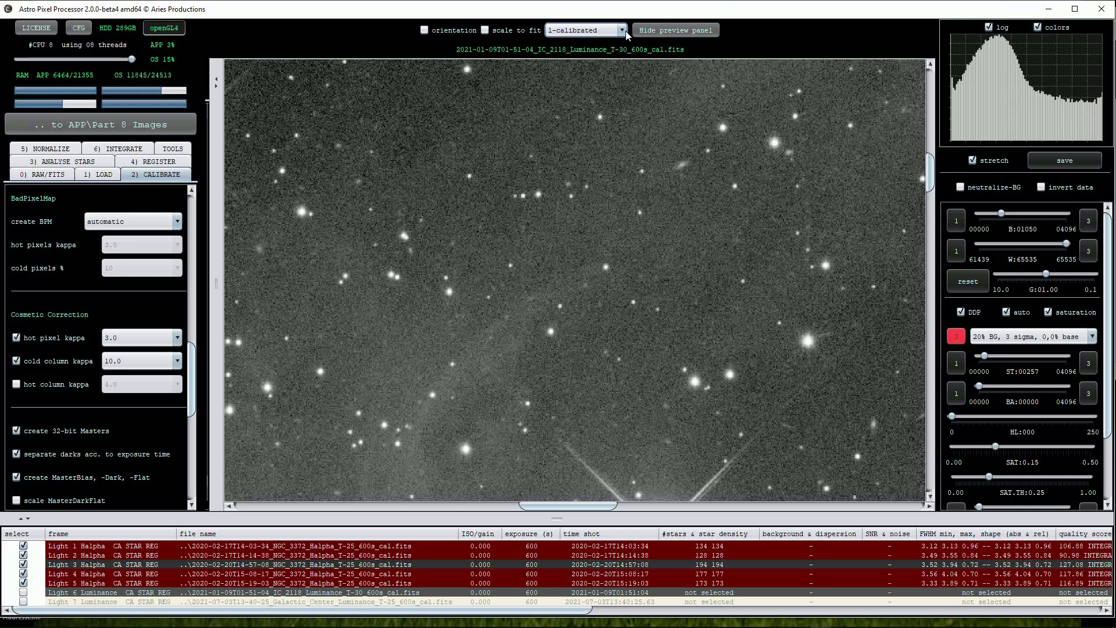
click(584, 30)
click(581, 57)
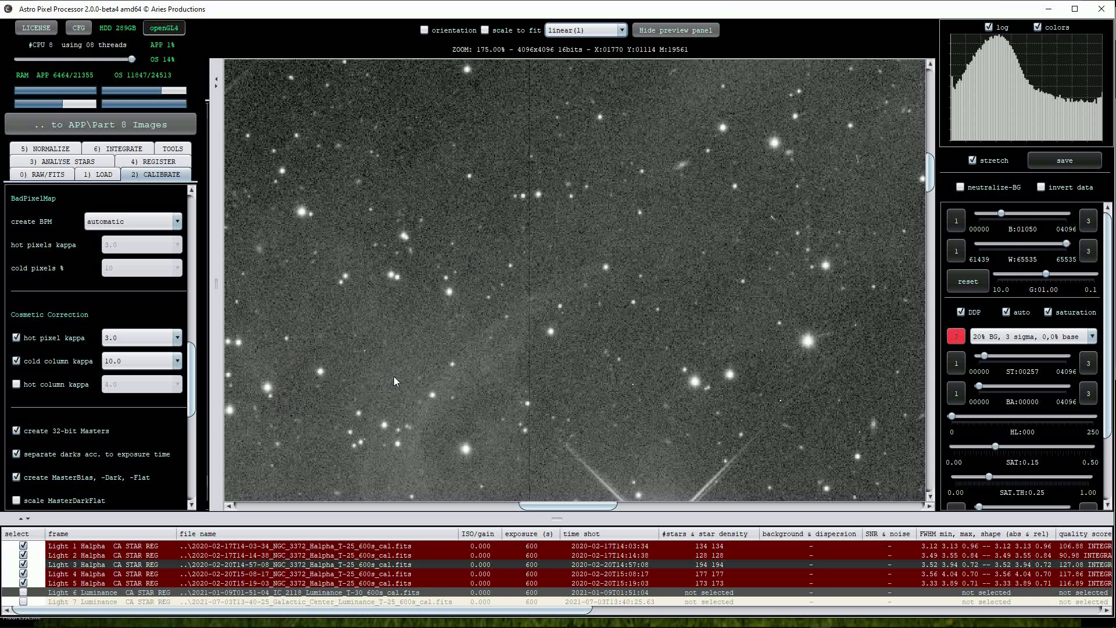
click(175, 337)
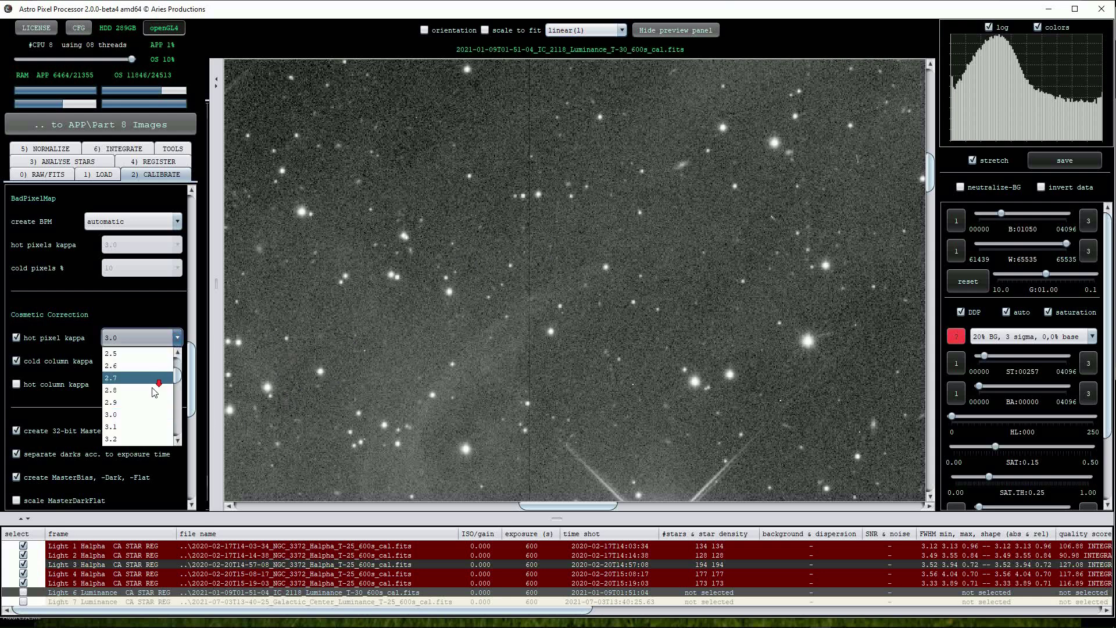
Step: Set hot pixel kappa to 5.0, preview the frame l-calibrated, then return to linear (1)
scroll(128, 389, down, 6)
click(116, 441)
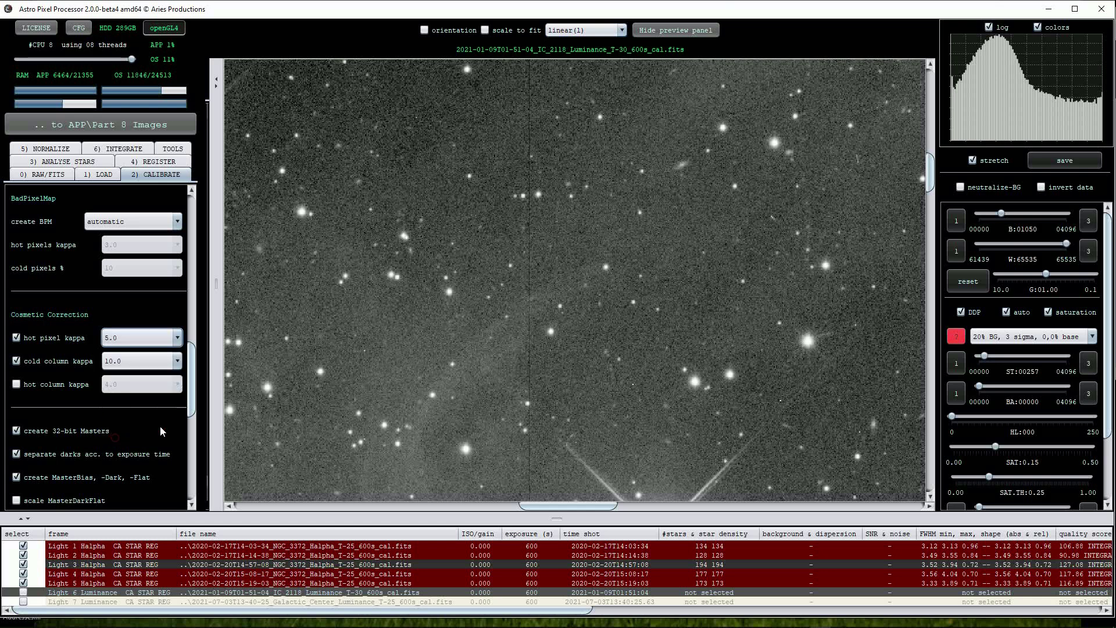
click(621, 31)
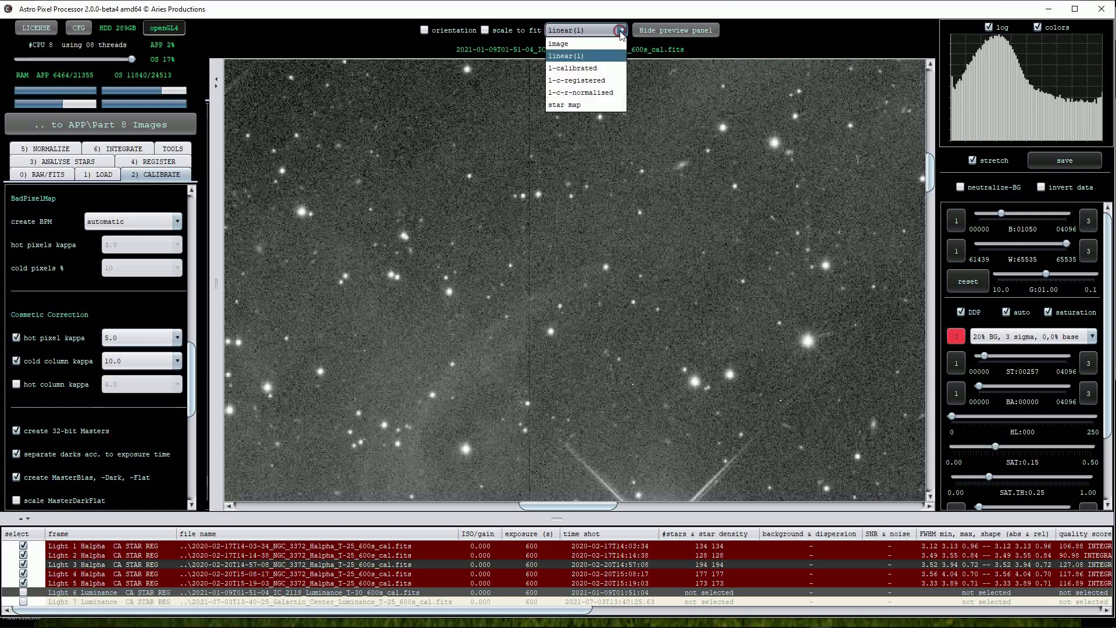
click(581, 68)
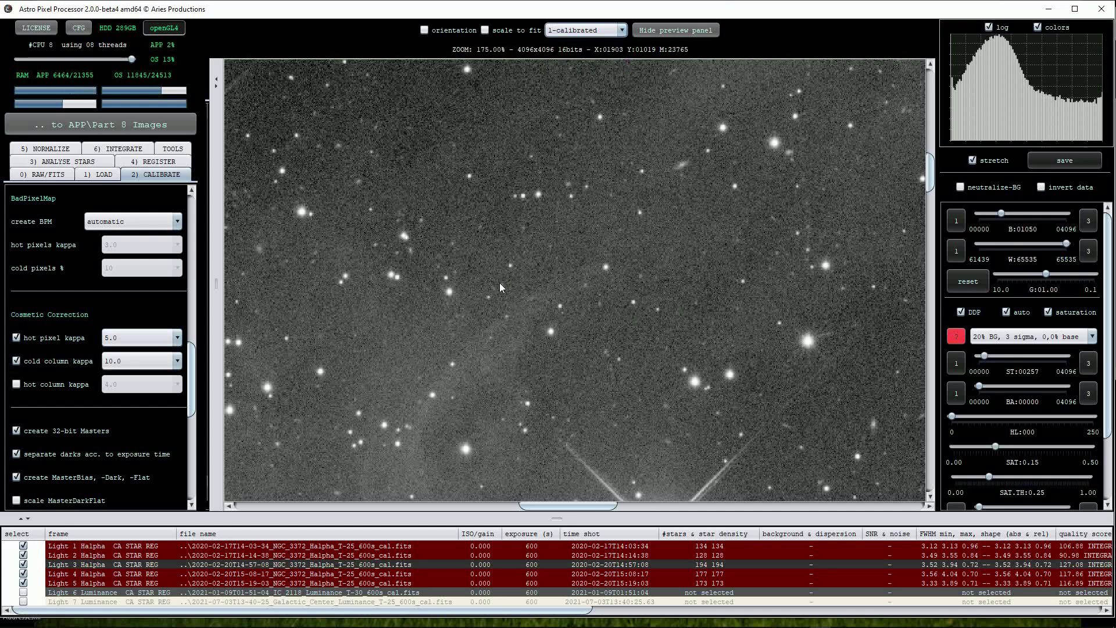
click(622, 30)
click(599, 44)
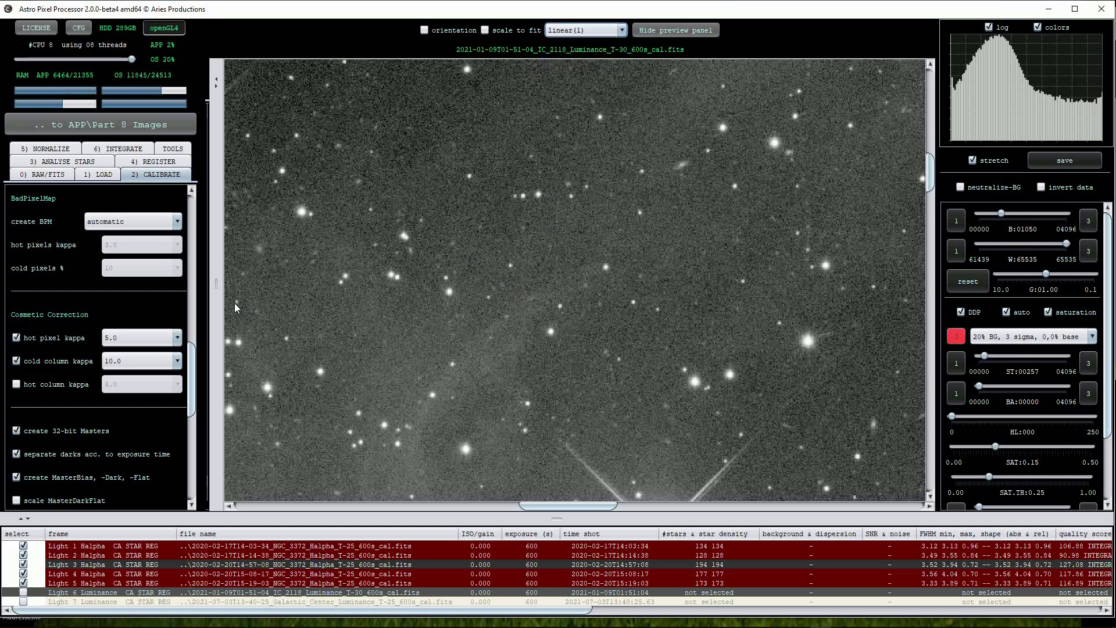
Step: Set hot pixel kappa to 10.0 and preview the frame l-calibrated again
click(178, 337)
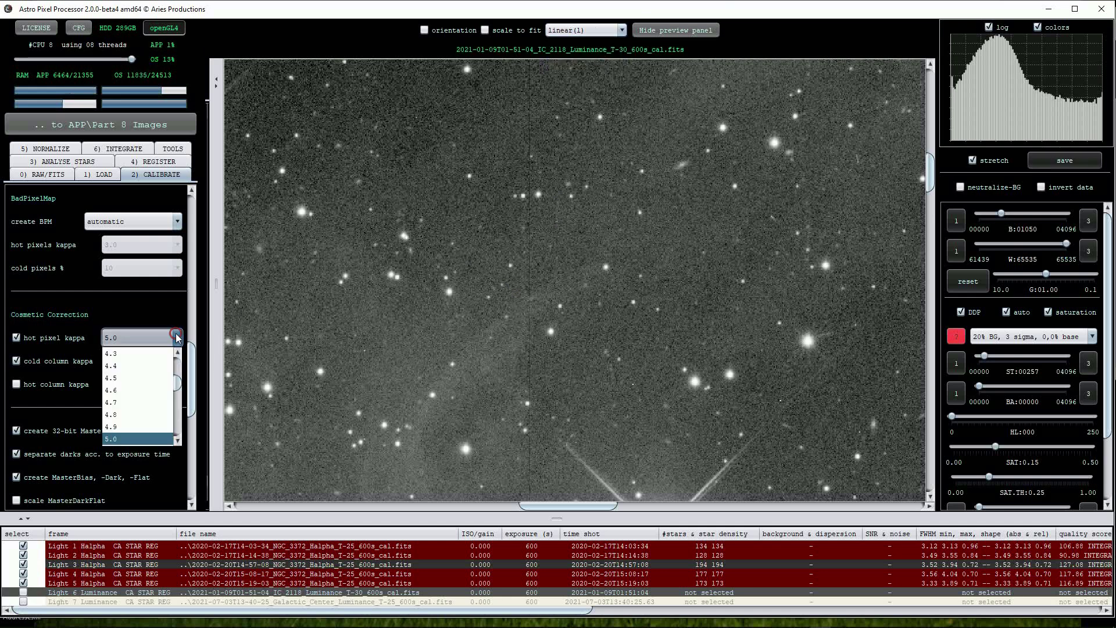
scroll(124, 414, down, 3)
scroll(123, 415, down, 13)
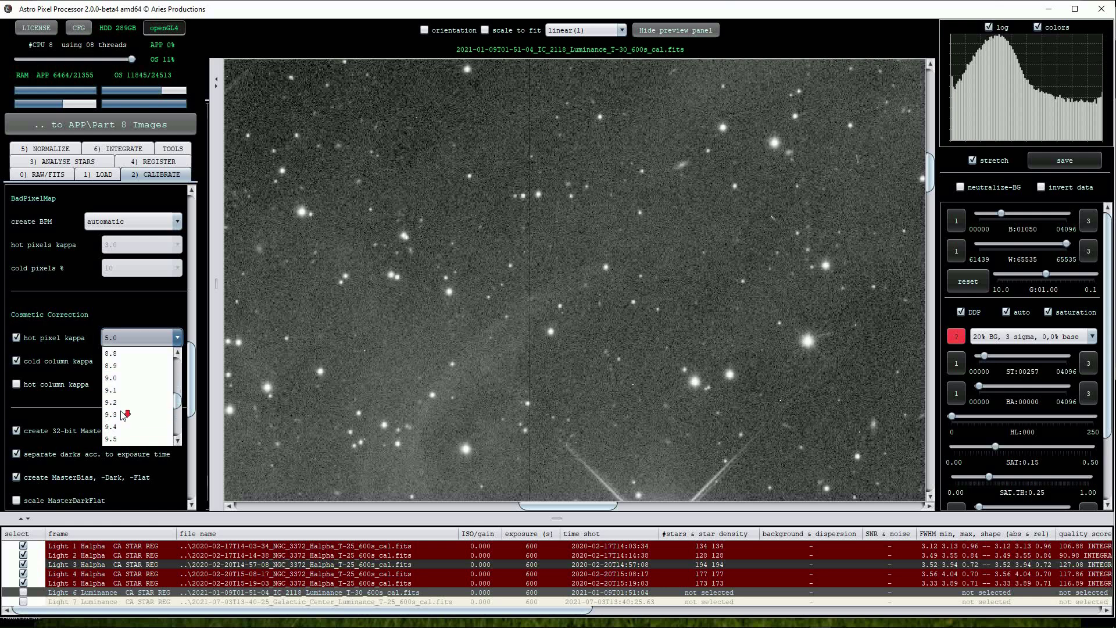
click(116, 390)
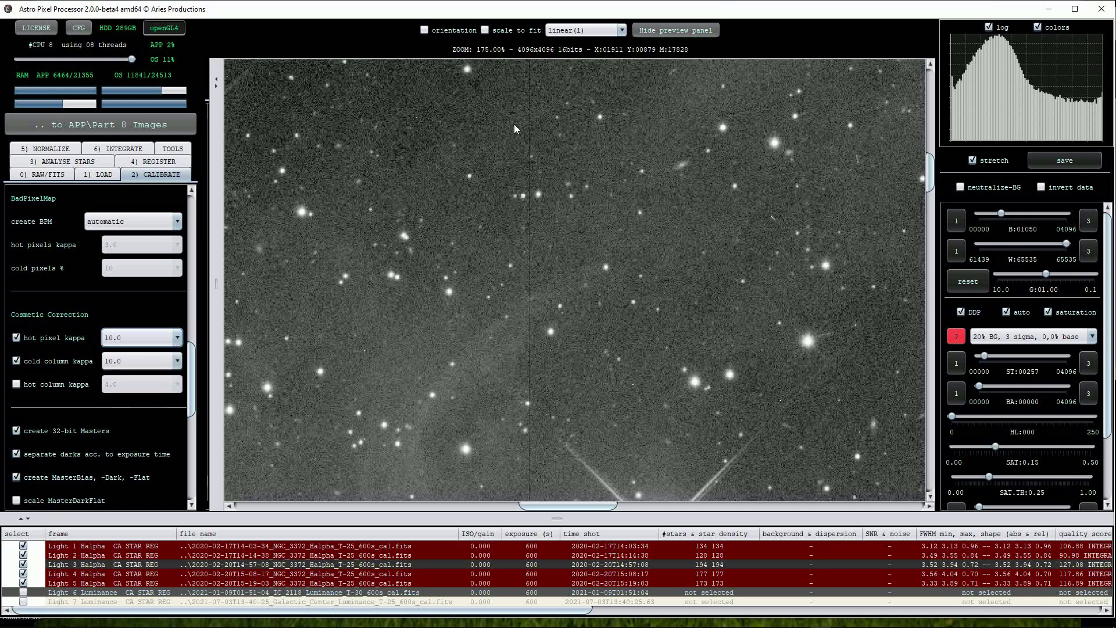
click(622, 31)
click(580, 55)
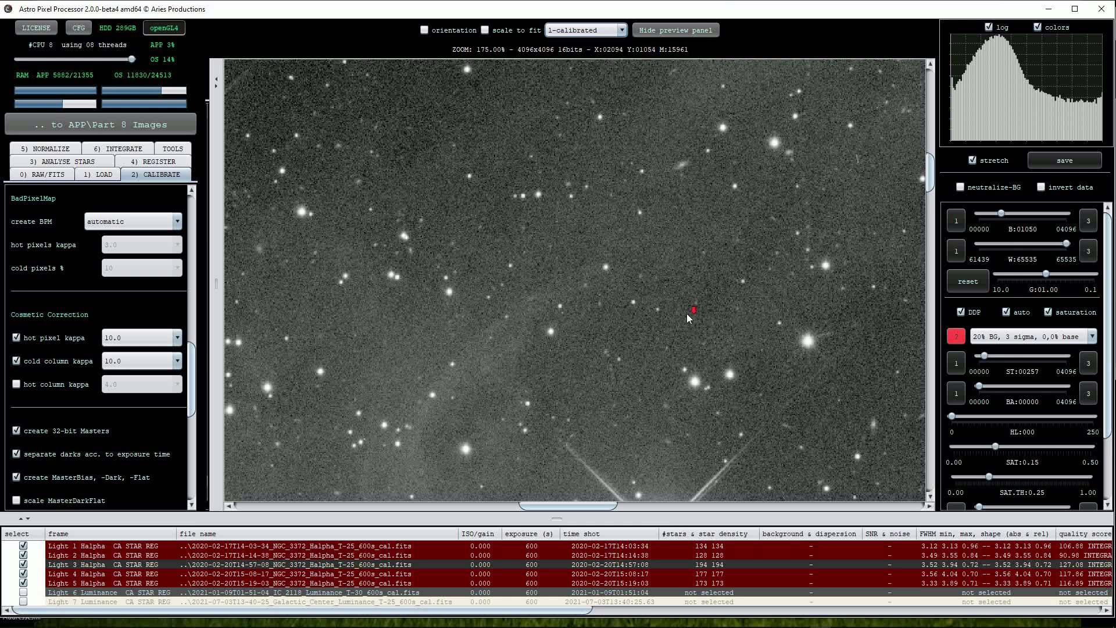
scroll(686, 315, down, 3)
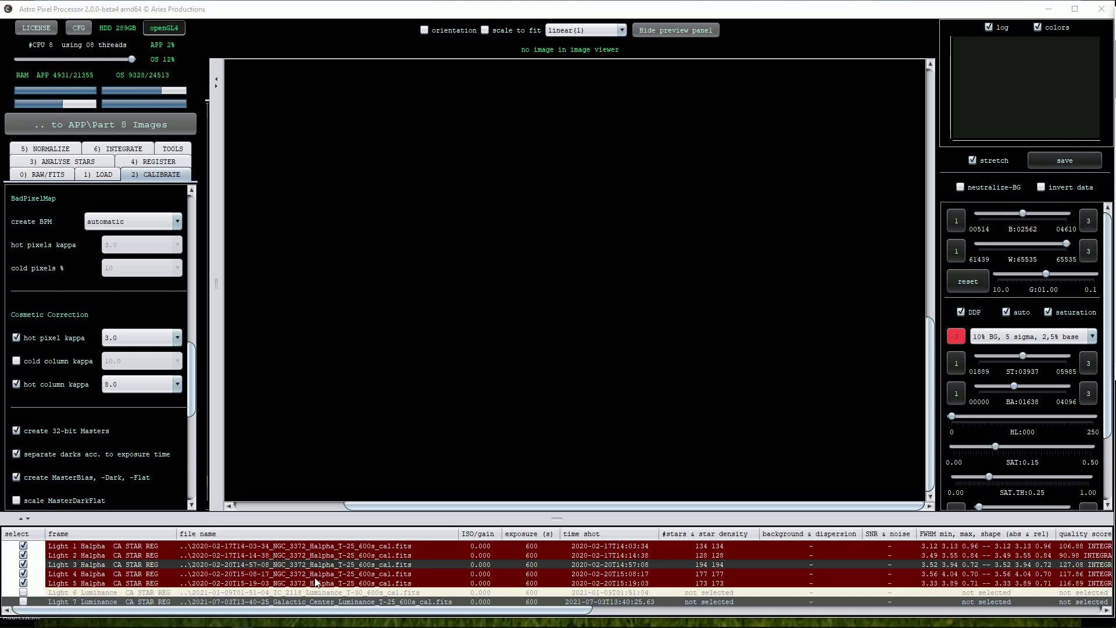
Step: Load the Light 7 Galactic Center frame, zoom to 60%, and preview it l-calibrated
double_click(312, 603)
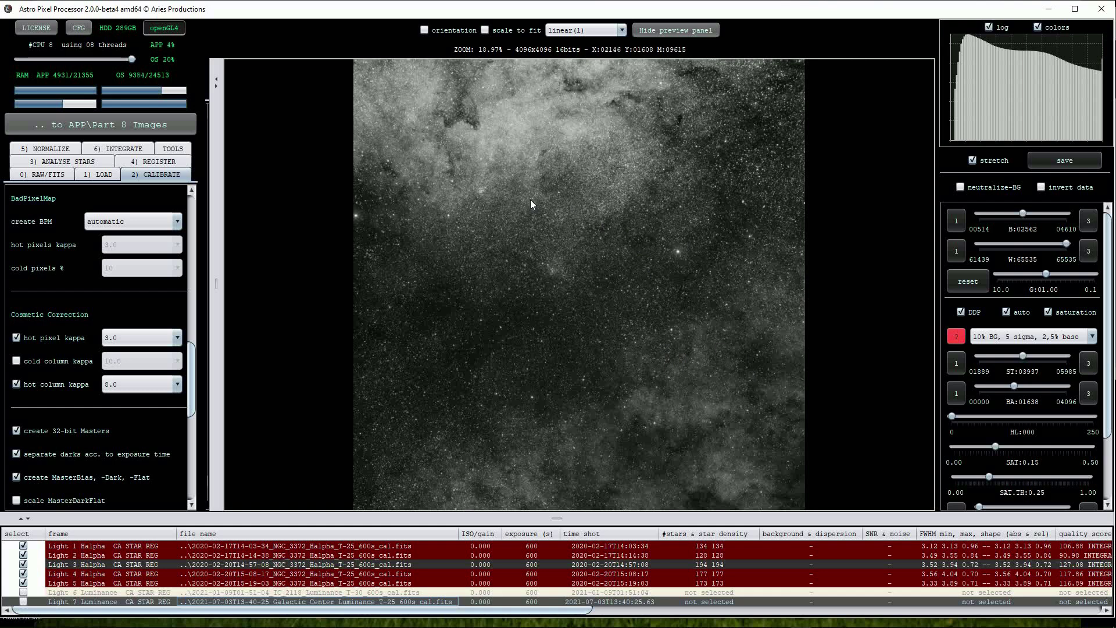
click(734, 329)
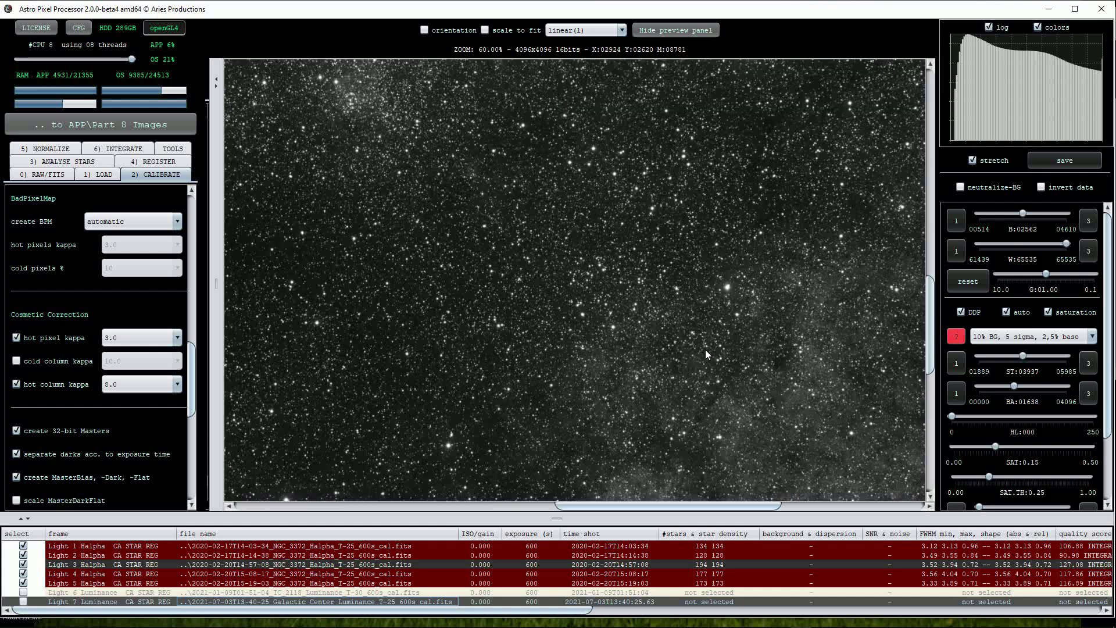
drag(706, 504, 925, 506)
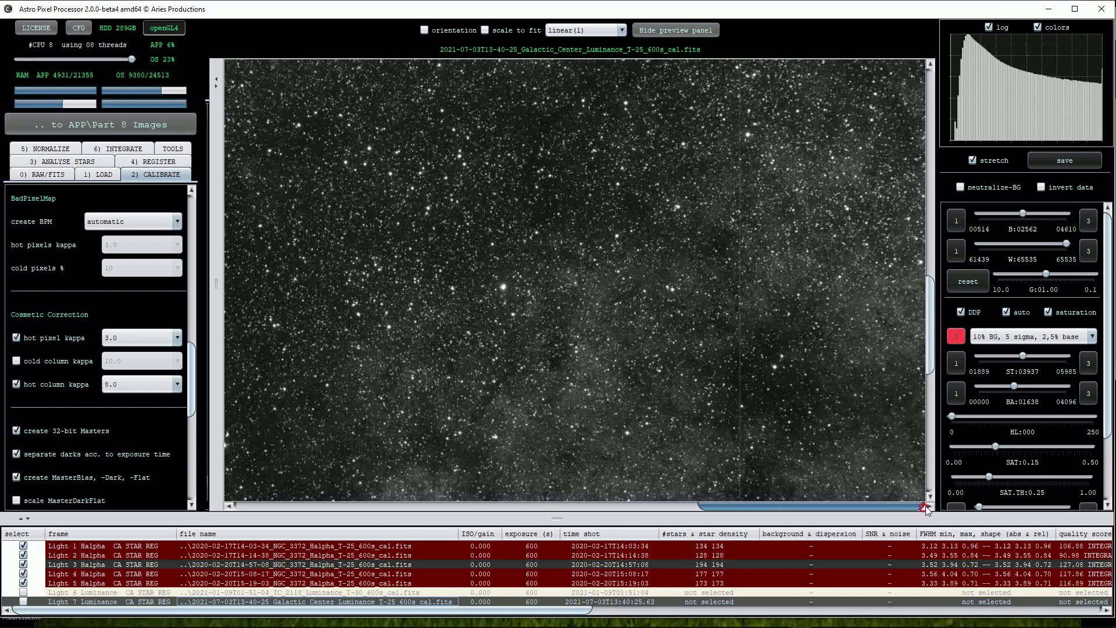
drag(930, 376, 928, 485)
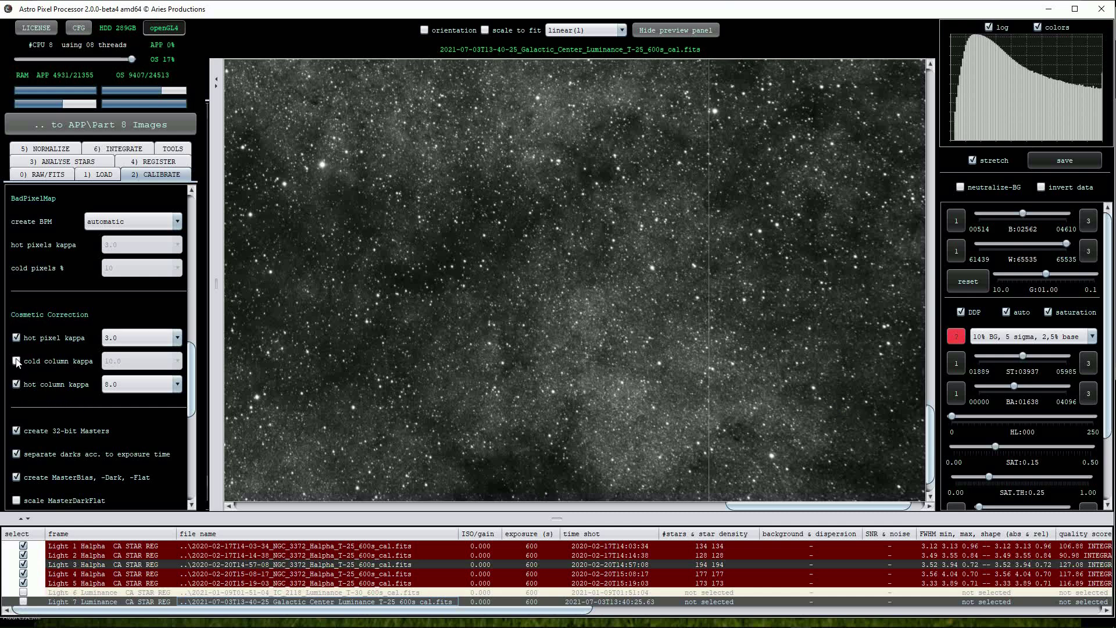
click(622, 30)
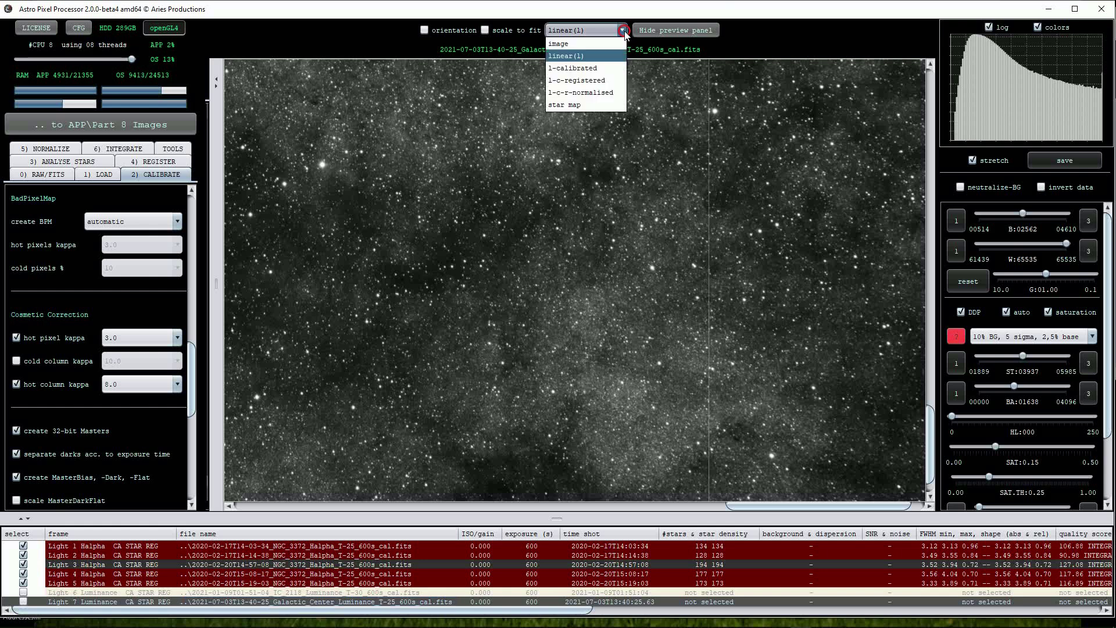
click(602, 68)
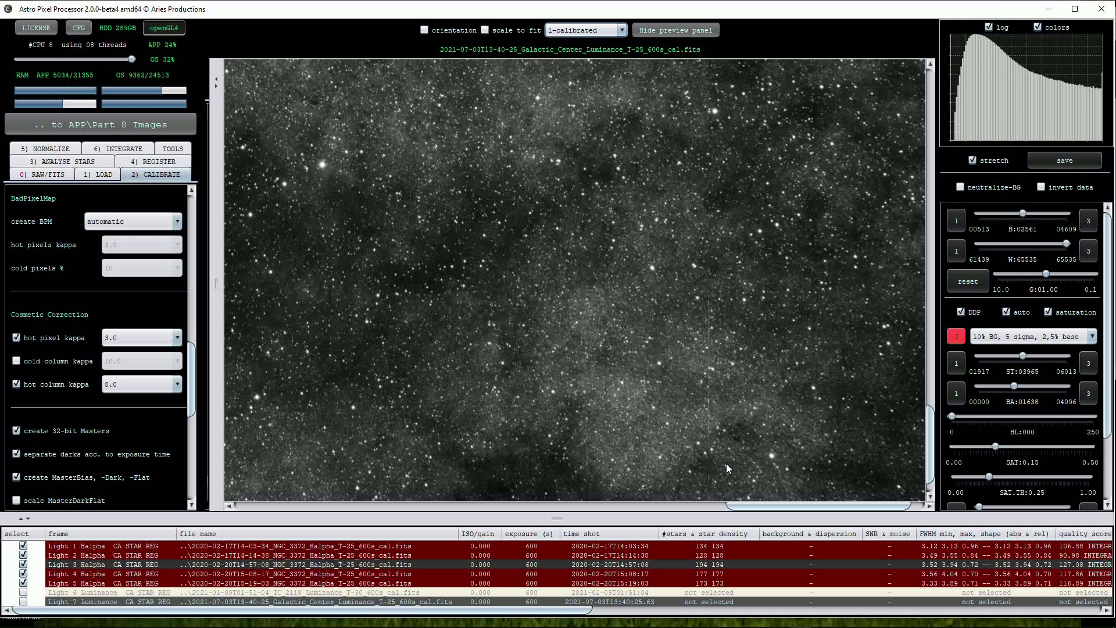
scroll(774, 360, up, 1)
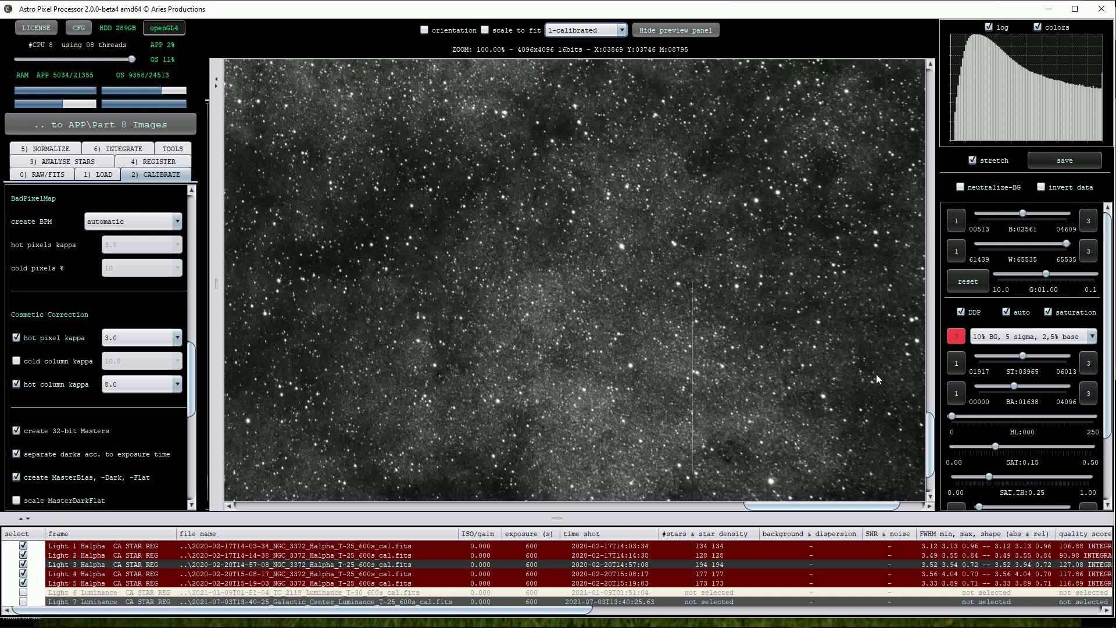
drag(929, 434, 929, 448)
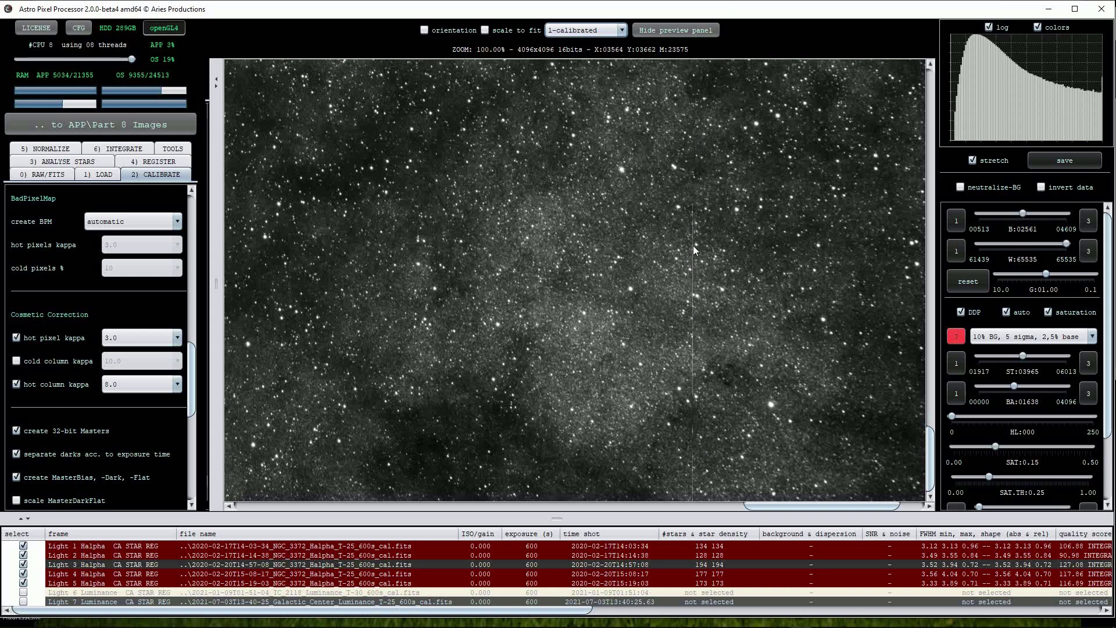
Step: Set hot column kappa to 6.0 and refresh the l-calibrated preview via linear (1)
click(177, 384)
scroll(153, 451, up, 5)
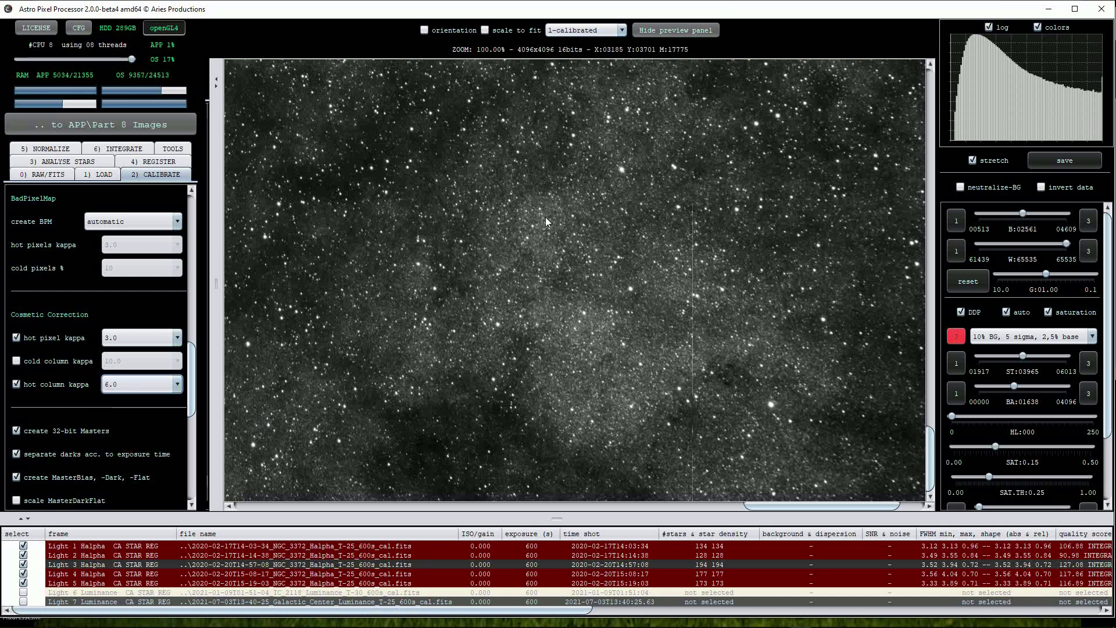
click(621, 30)
click(607, 42)
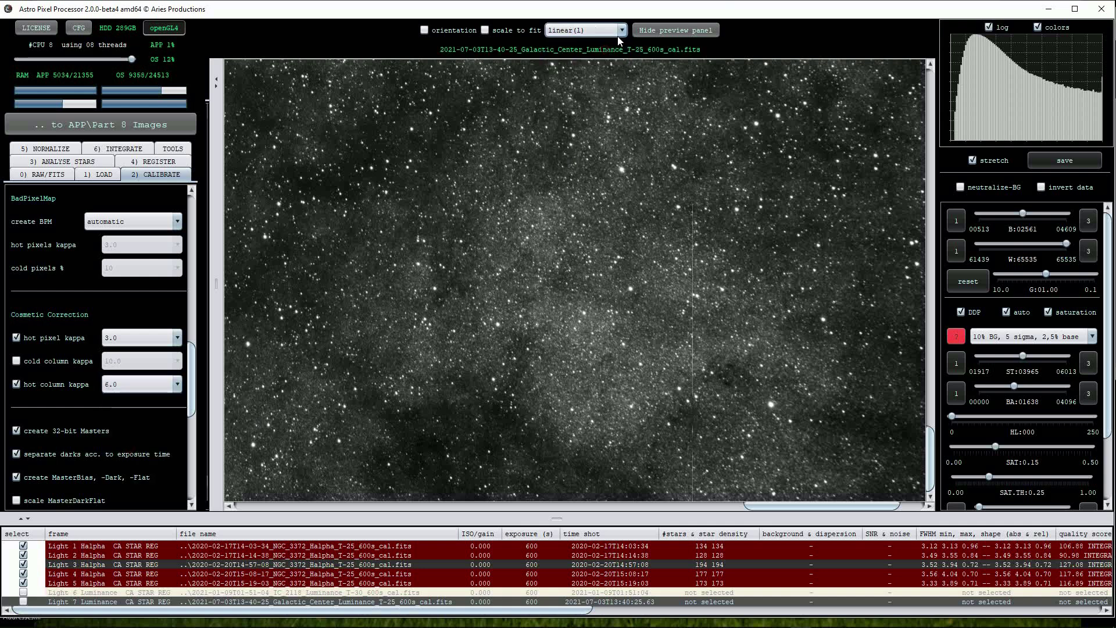
click(621, 30)
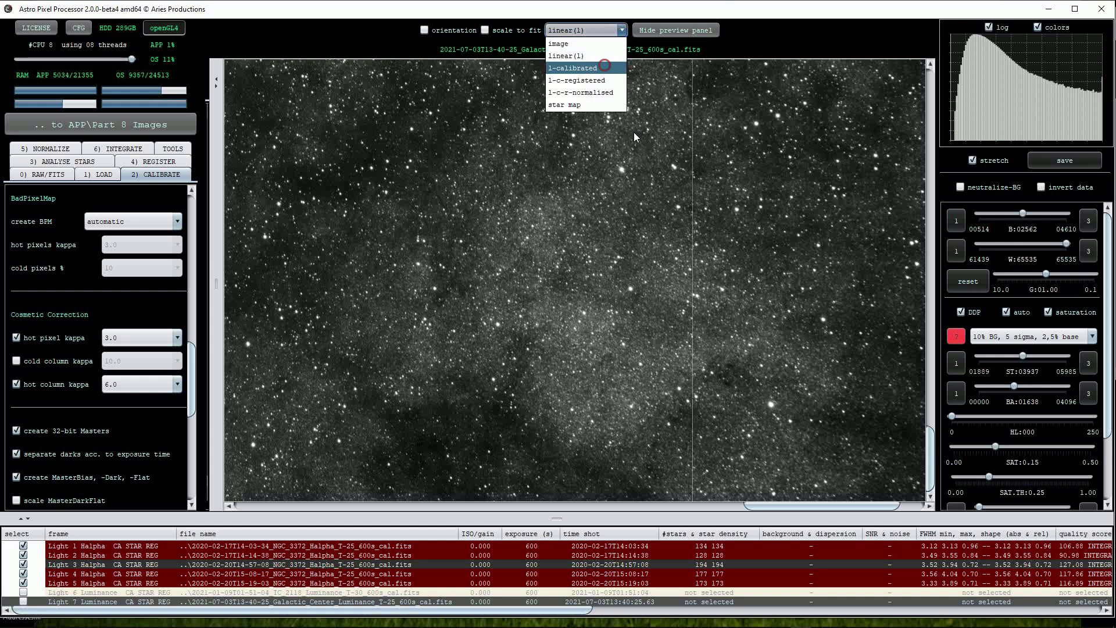
click(604, 66)
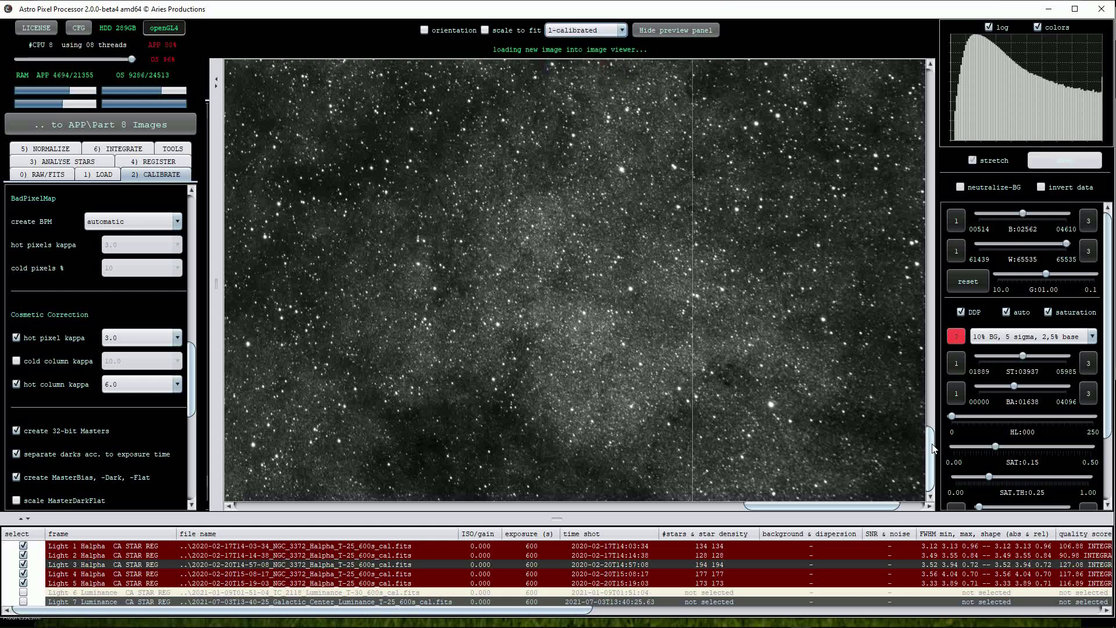
mouse_move(932, 447)
mouse_down()
mouse_move(934, 432)
mouse_move(933, 459)
mouse_up()
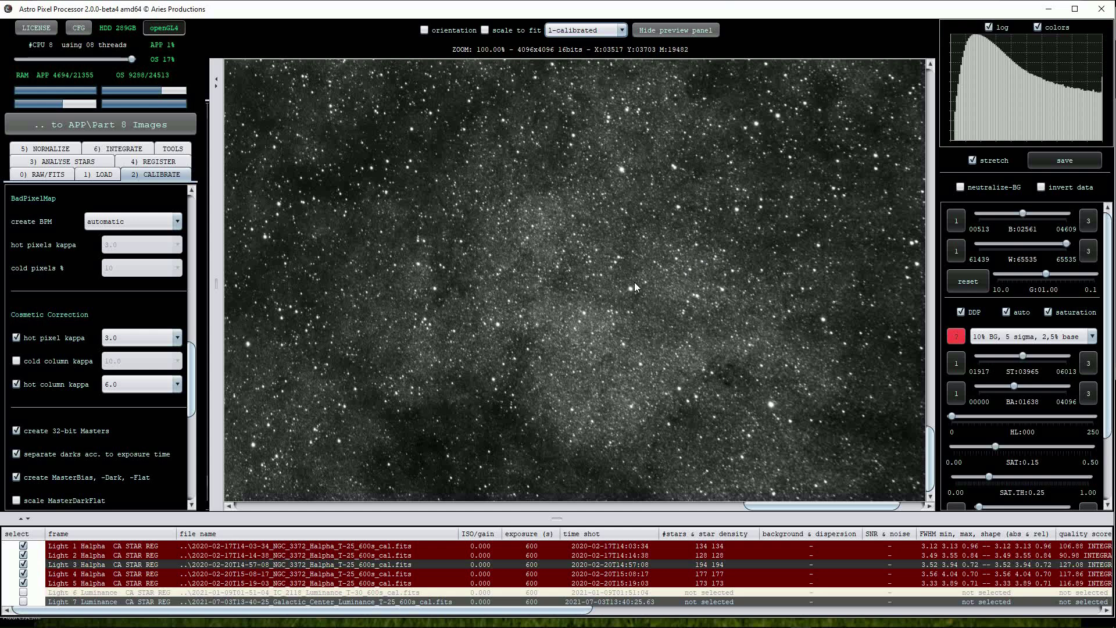
double_click(258, 554)
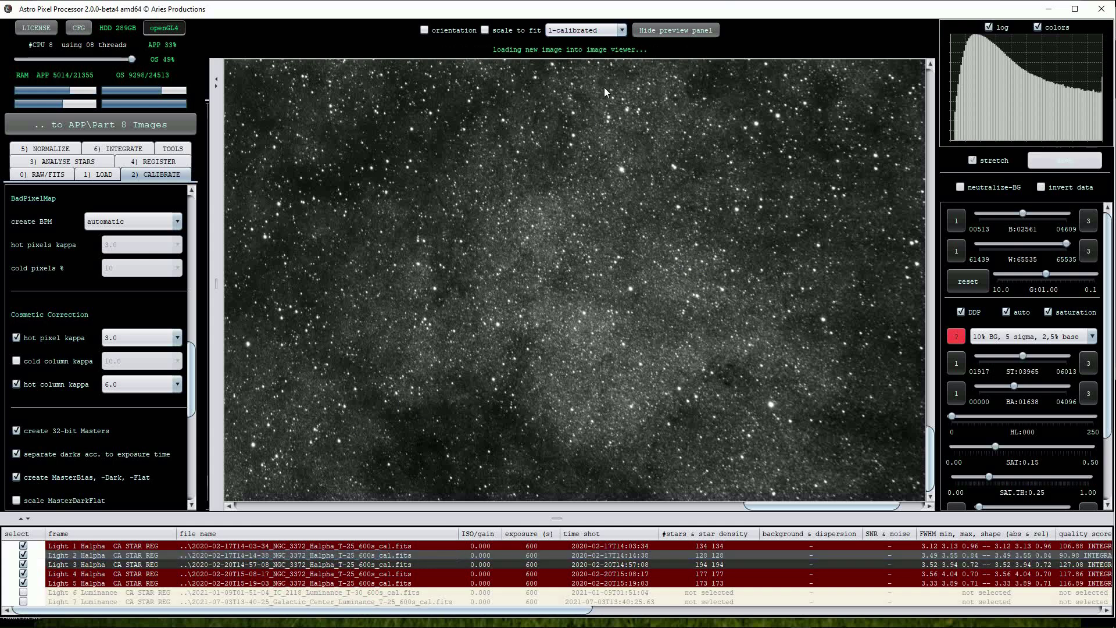
Step: Show the Light 2 Halpha frame in linear (1) mode and zoom to frame the whole nebula
click(621, 30)
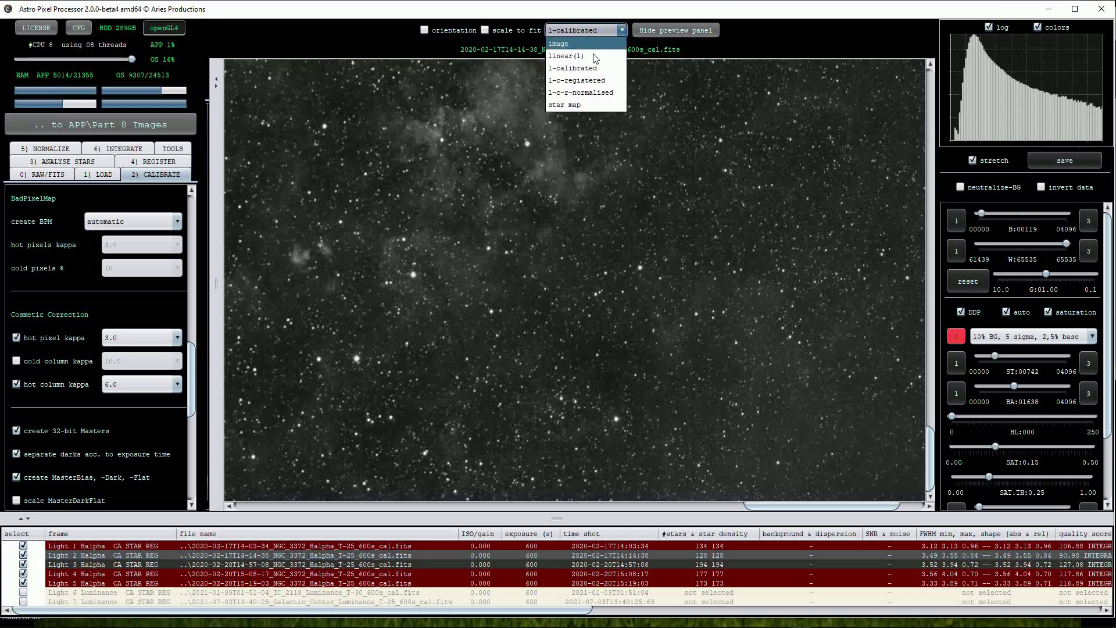
click(593, 56)
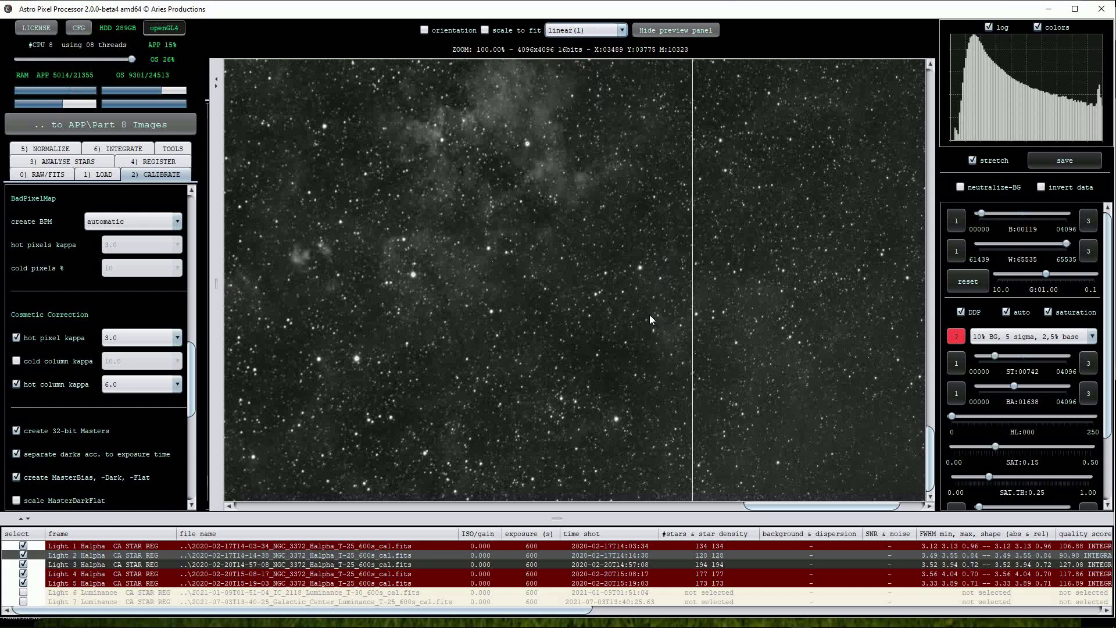
scroll(586, 315, down, 5)
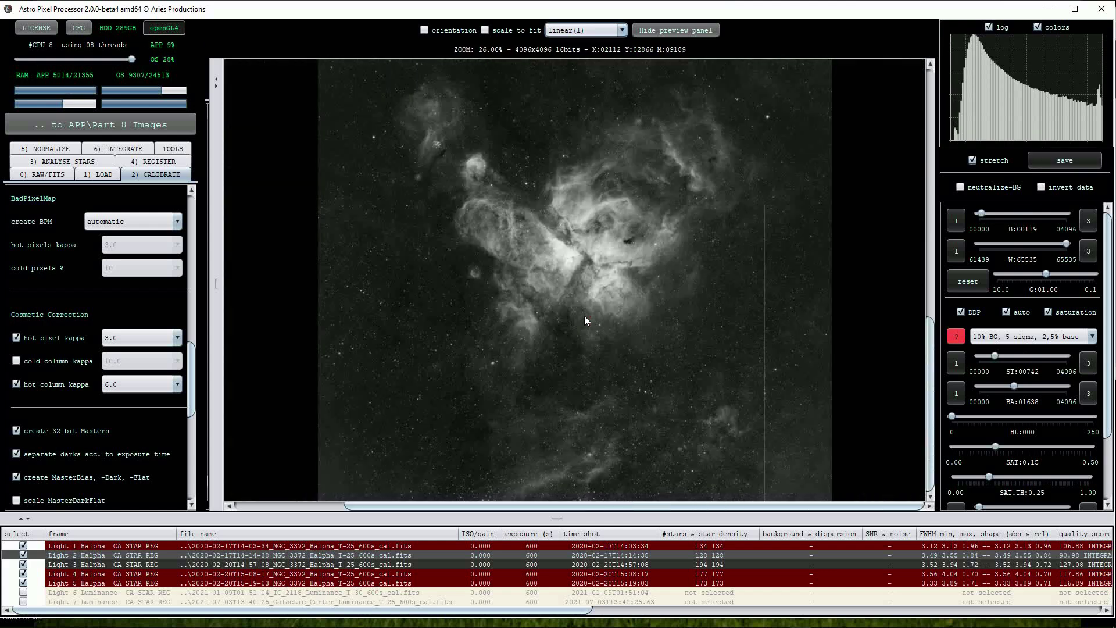
scroll(639, 309, up, 2)
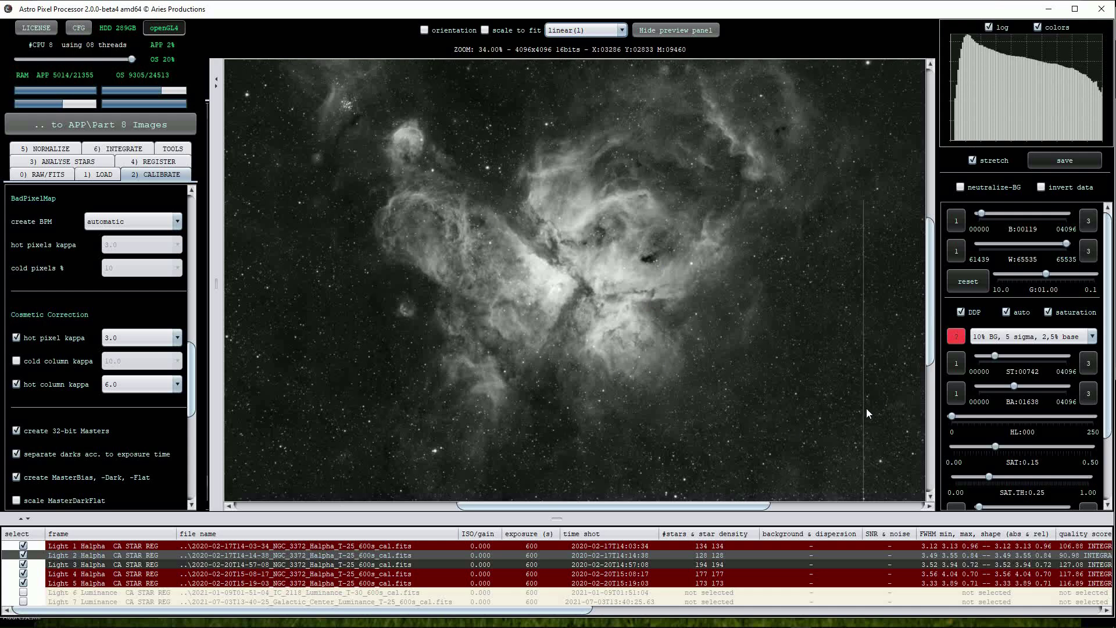
scroll(865, 409, up, 1)
Step: Preview the Light 2 Halpha frame l-calibrated
drag(756, 507, 900, 483)
drag(930, 360, 932, 381)
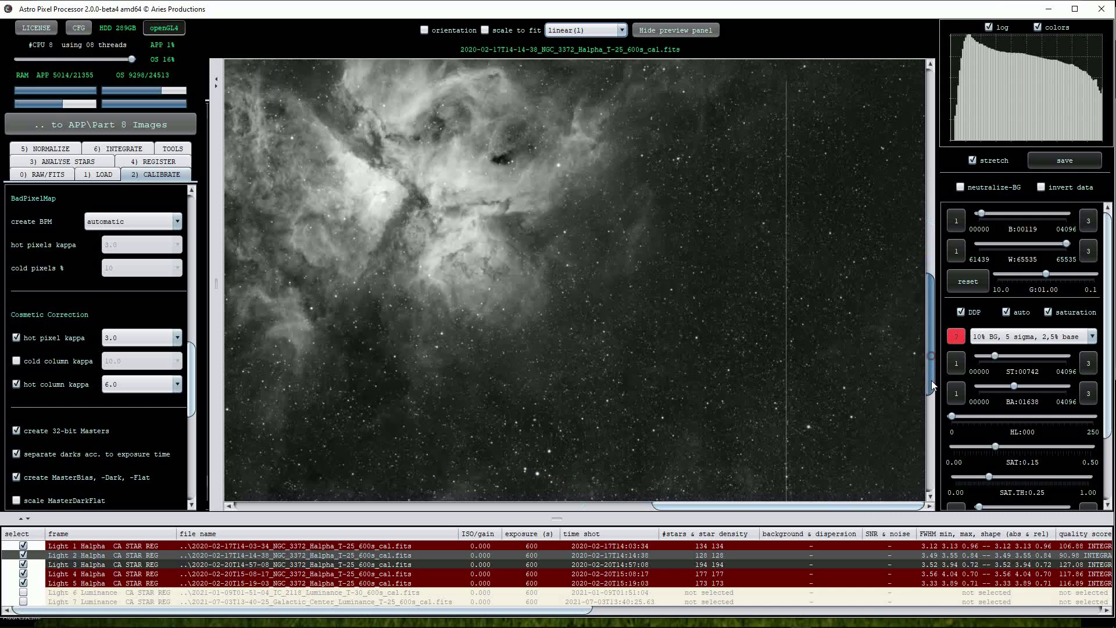
scroll(831, 368, down, 1)
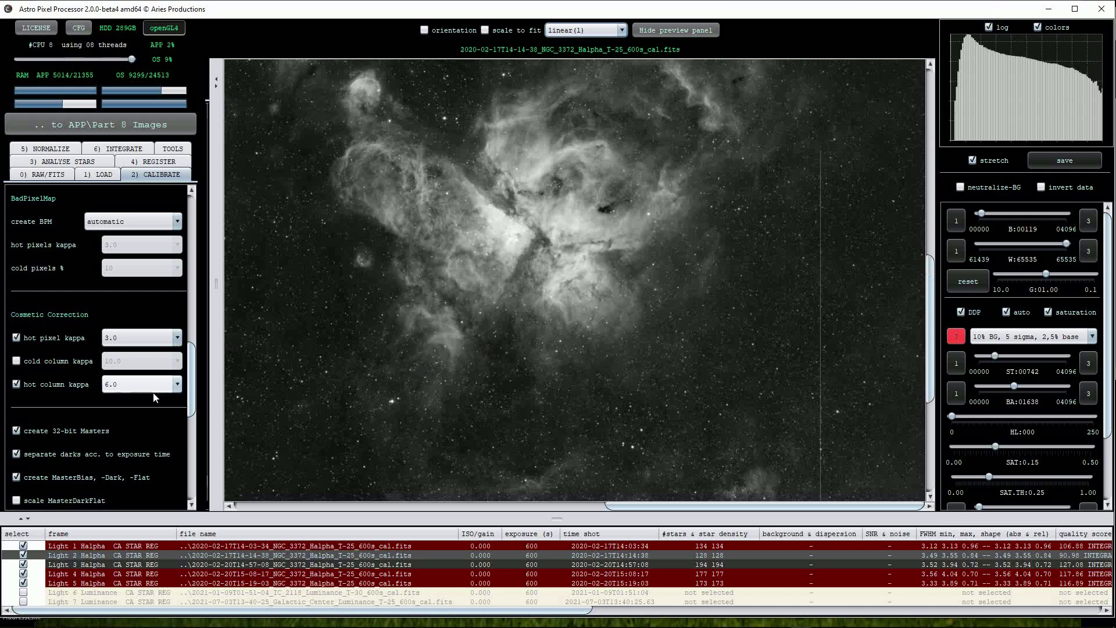
click(622, 30)
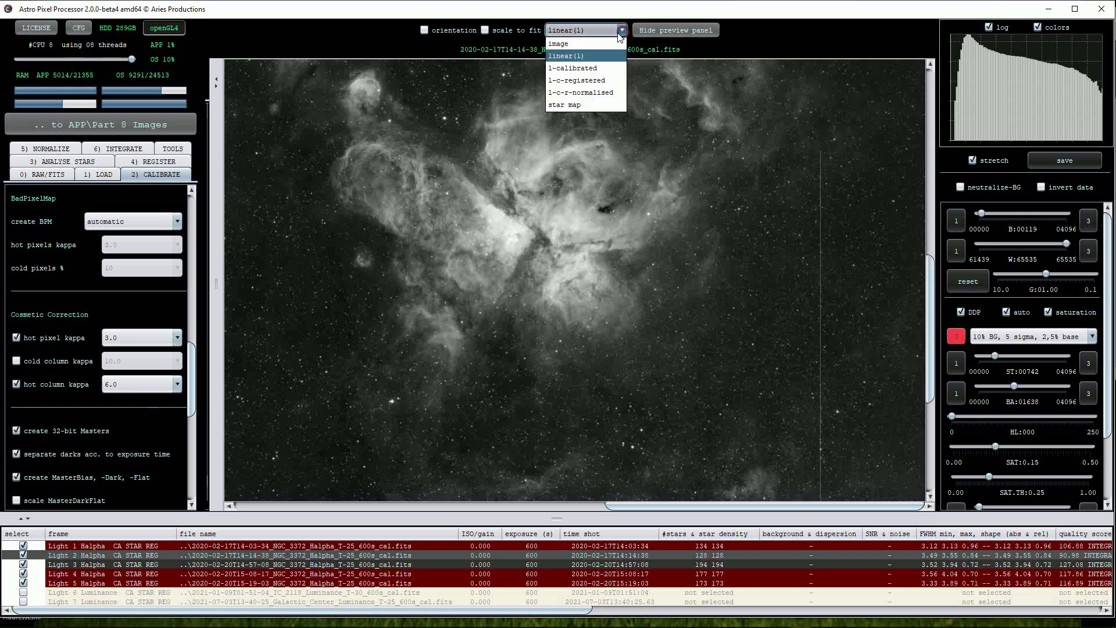
click(594, 69)
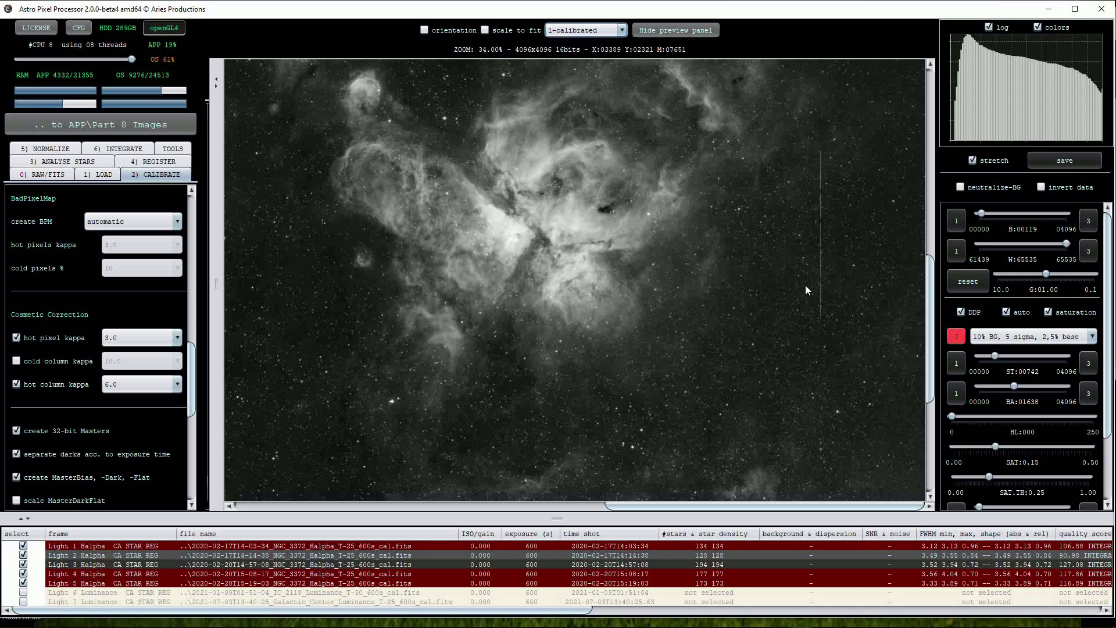
scroll(805, 284, up, 3)
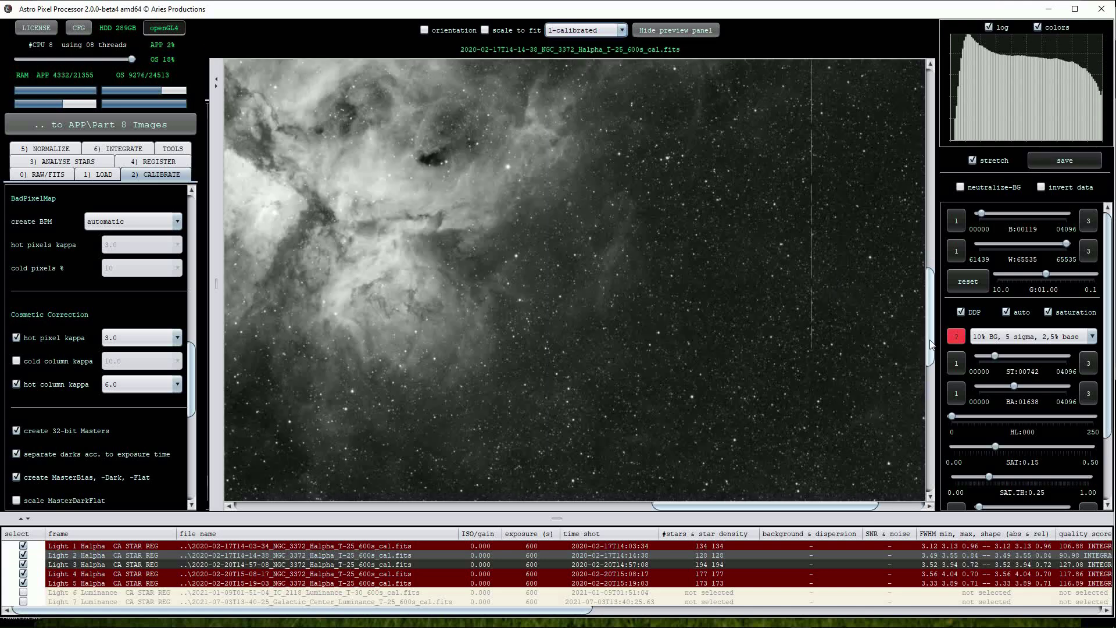
drag(930, 345, 927, 328)
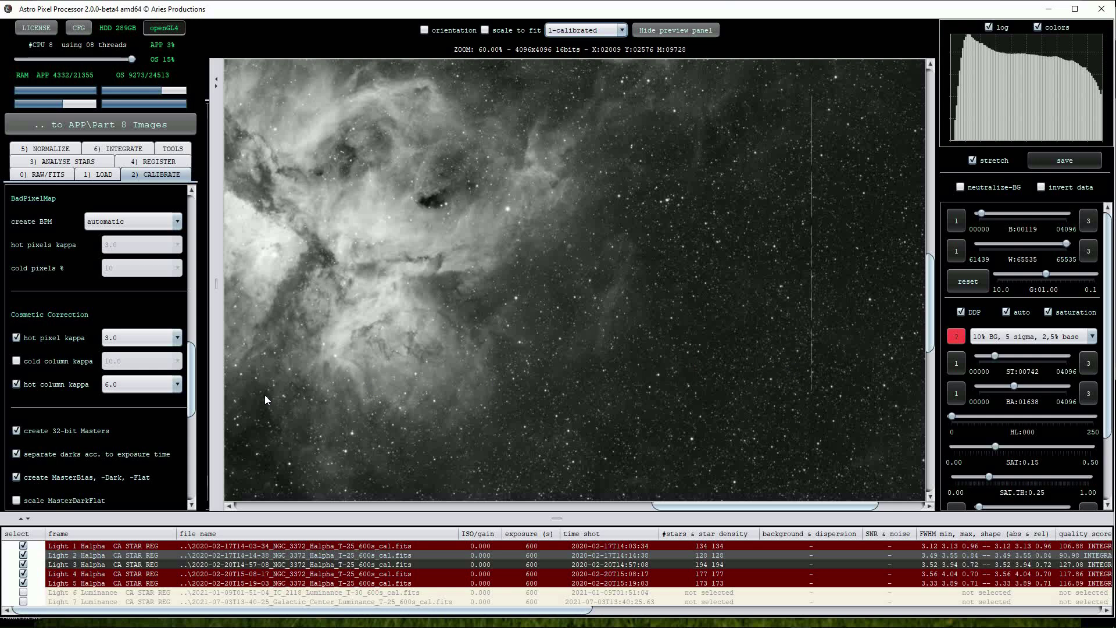
Step: Set hot column kappa to 4.0, refresh the l-calibrated preview, and zoom in on the column
click(177, 384)
scroll(119, 437, up, 4)
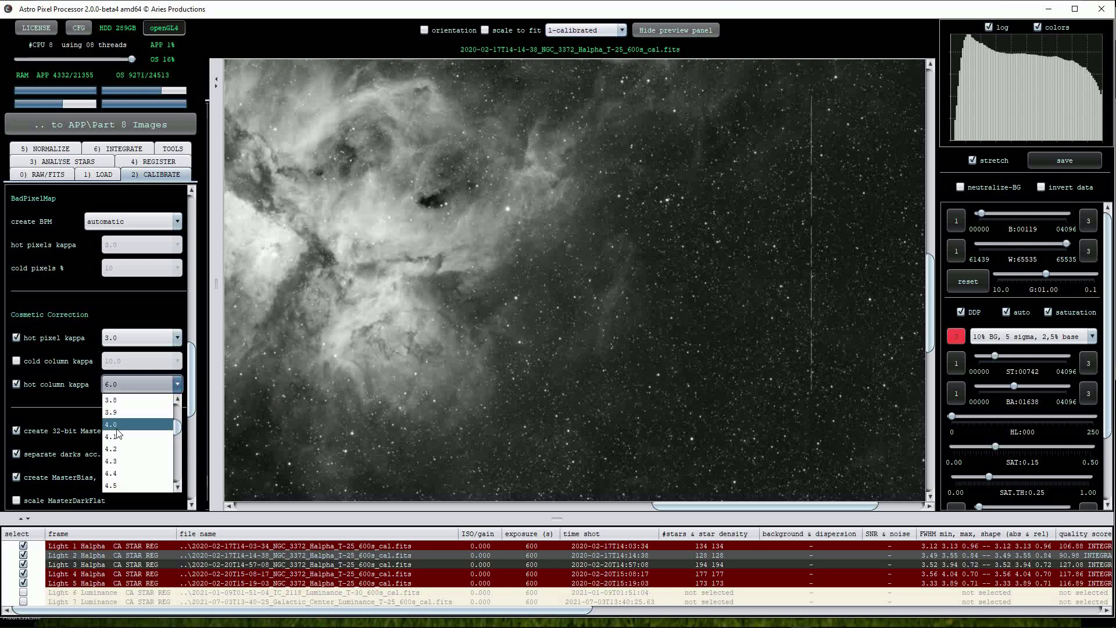
click(117, 424)
click(619, 31)
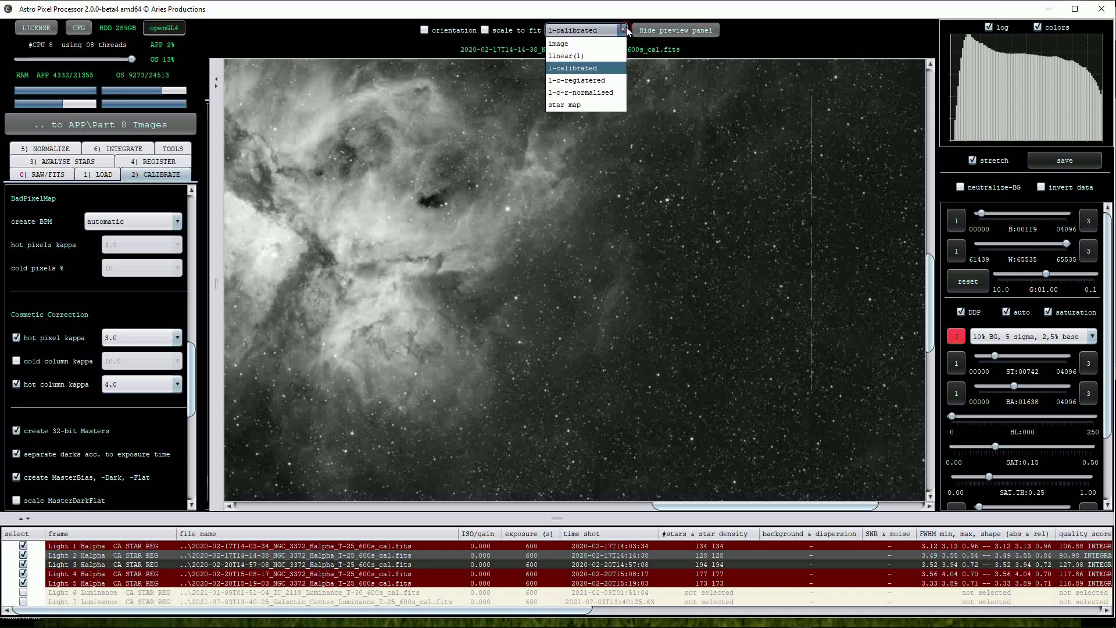
click(604, 55)
click(621, 31)
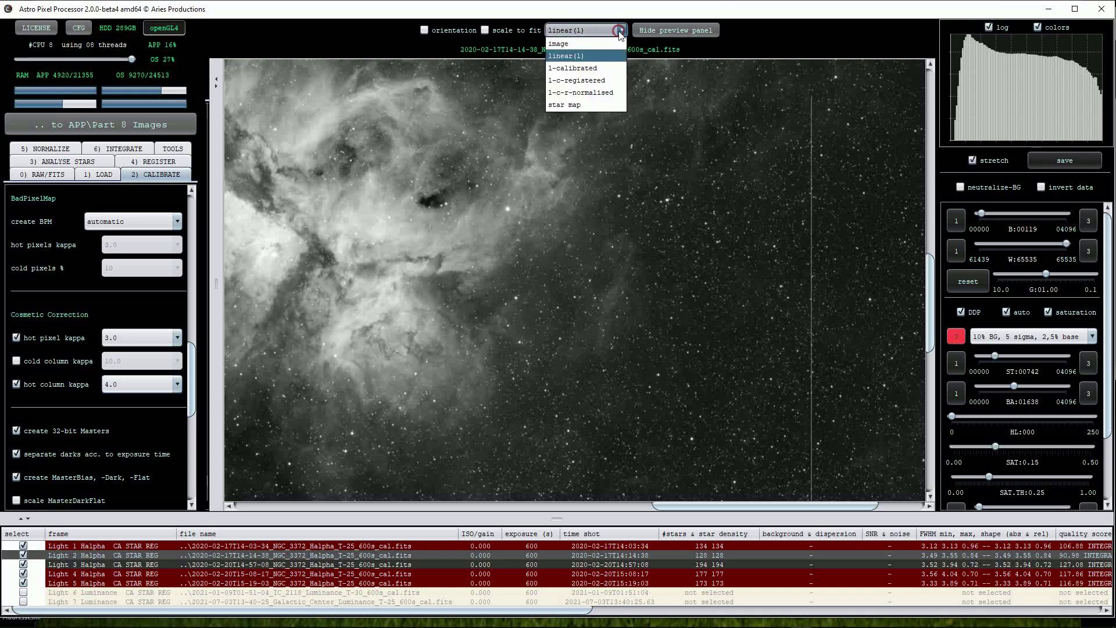
click(602, 68)
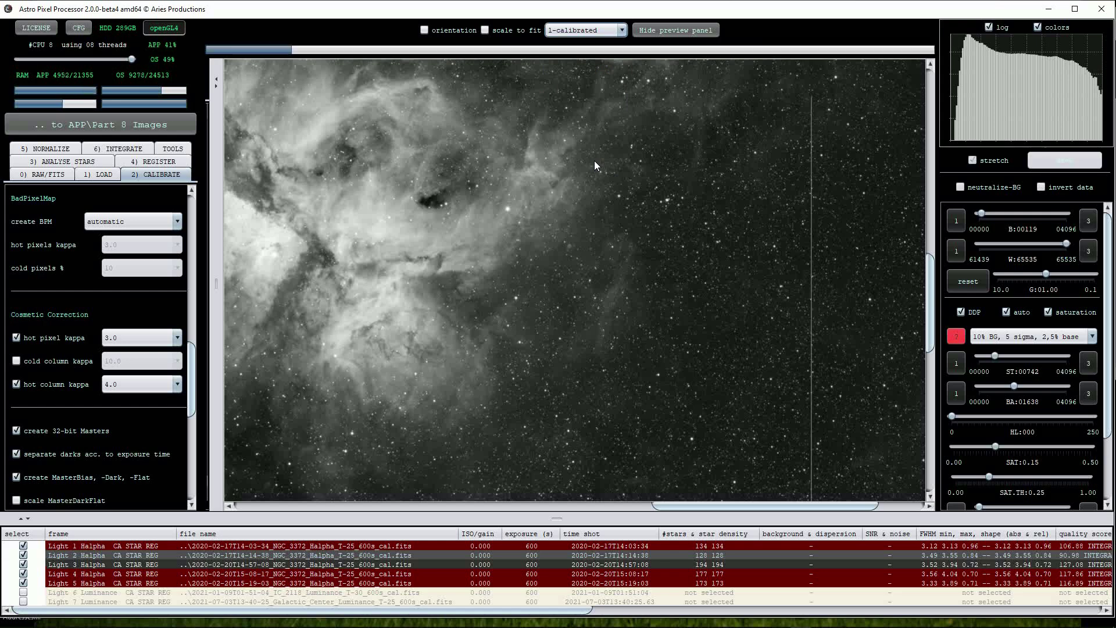
drag(931, 298, 930, 259)
scroll(846, 253, up, 1)
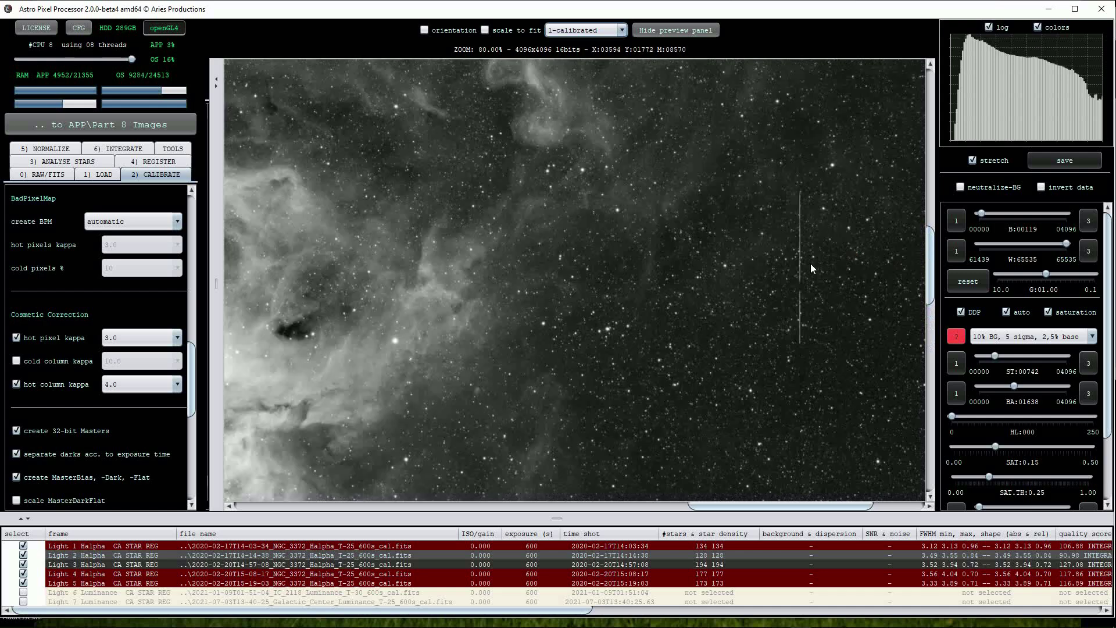
Step: Set hot column kappa to 2.0 and inspect the column streak in the l-calibrated preview
click(622, 30)
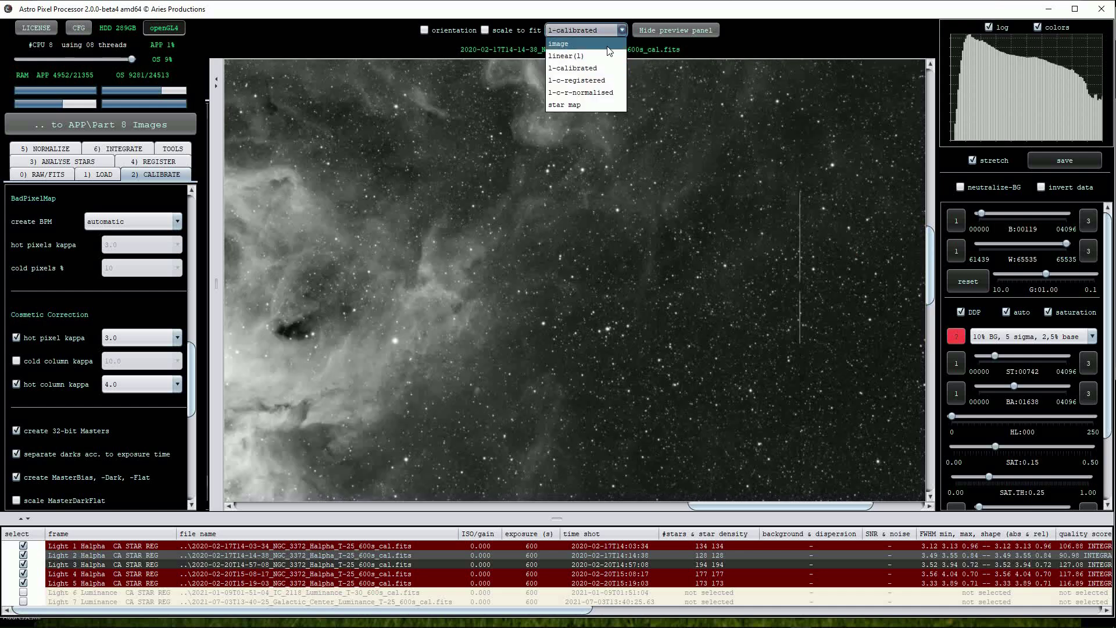
click(602, 43)
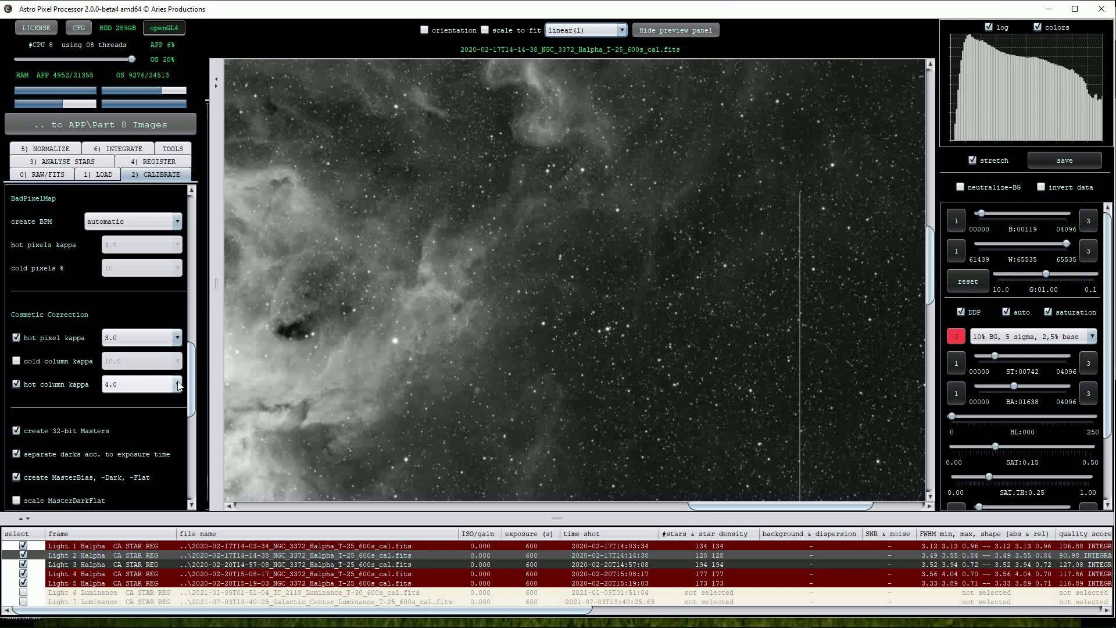
click(143, 384)
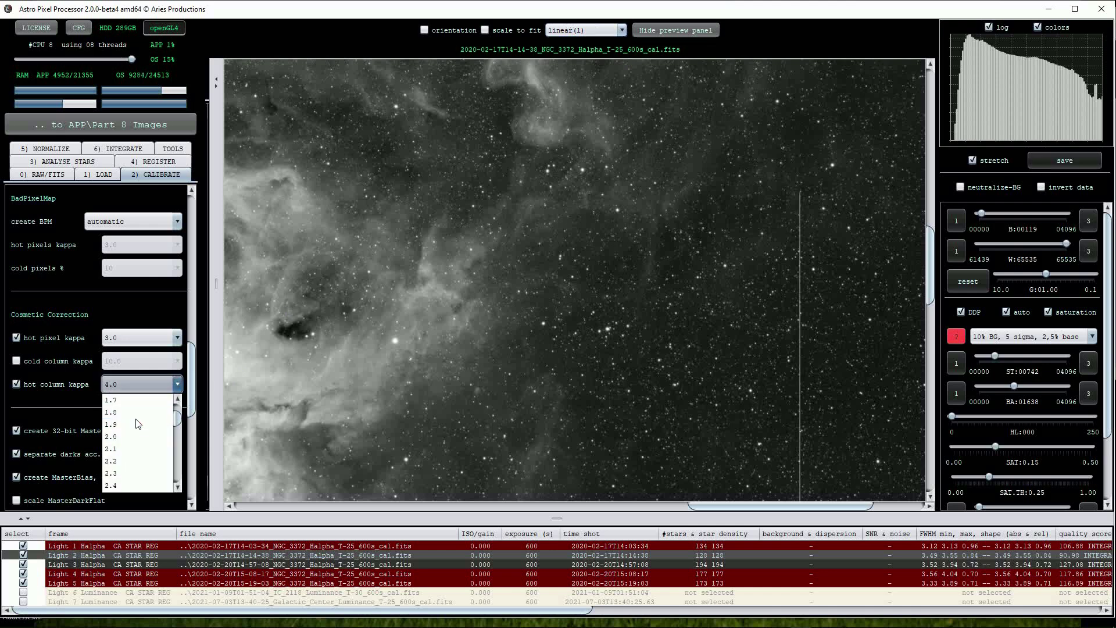
scroll(139, 424, up, 1)
click(139, 427)
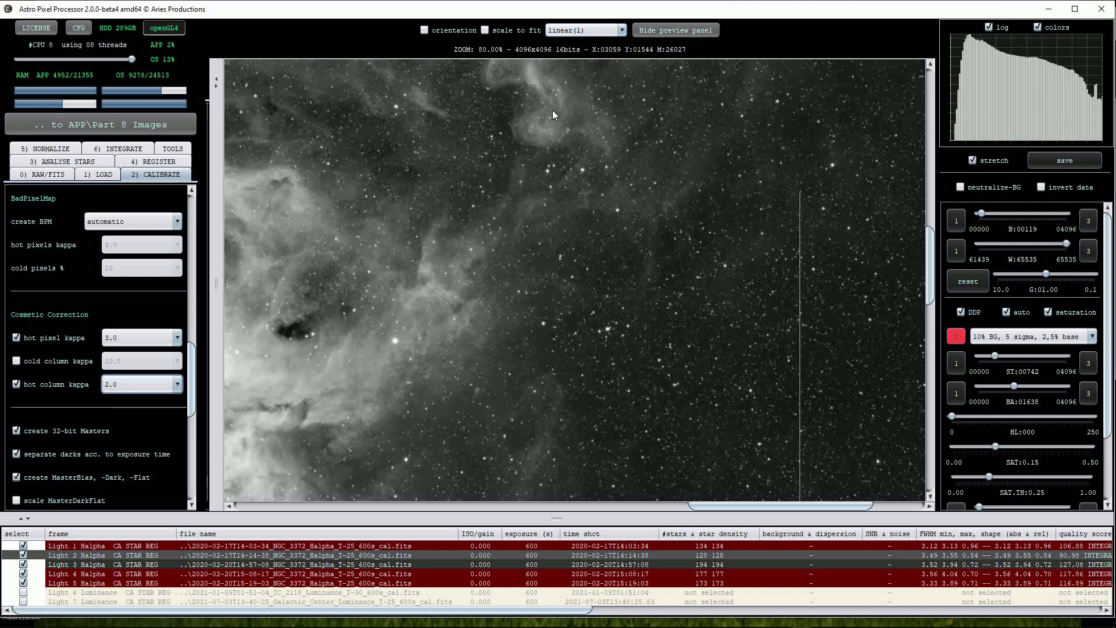
click(622, 31)
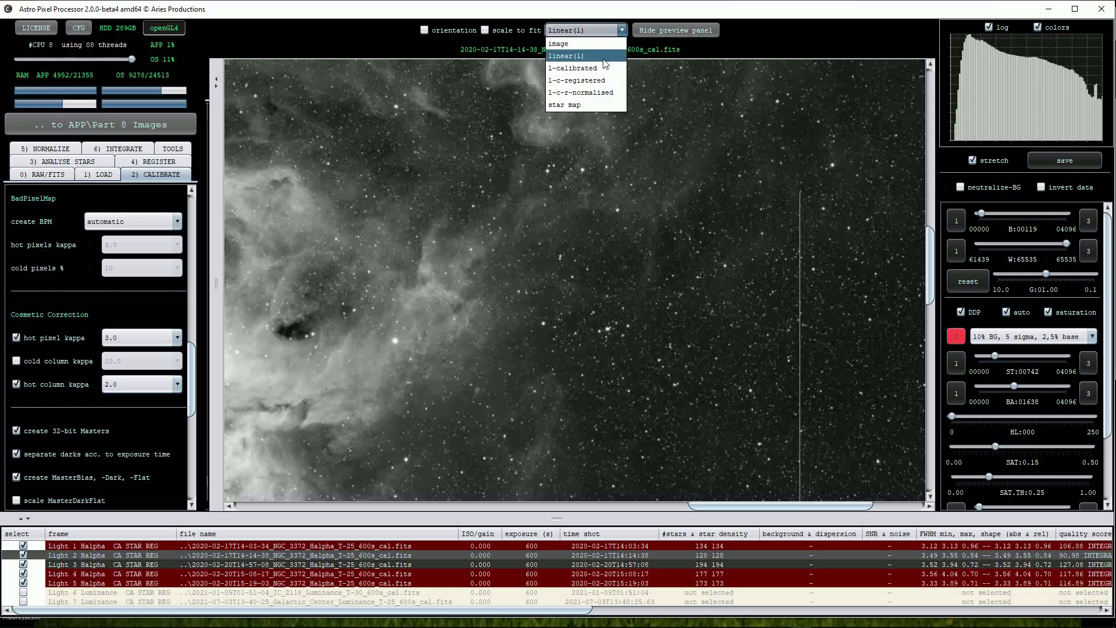
click(573, 68)
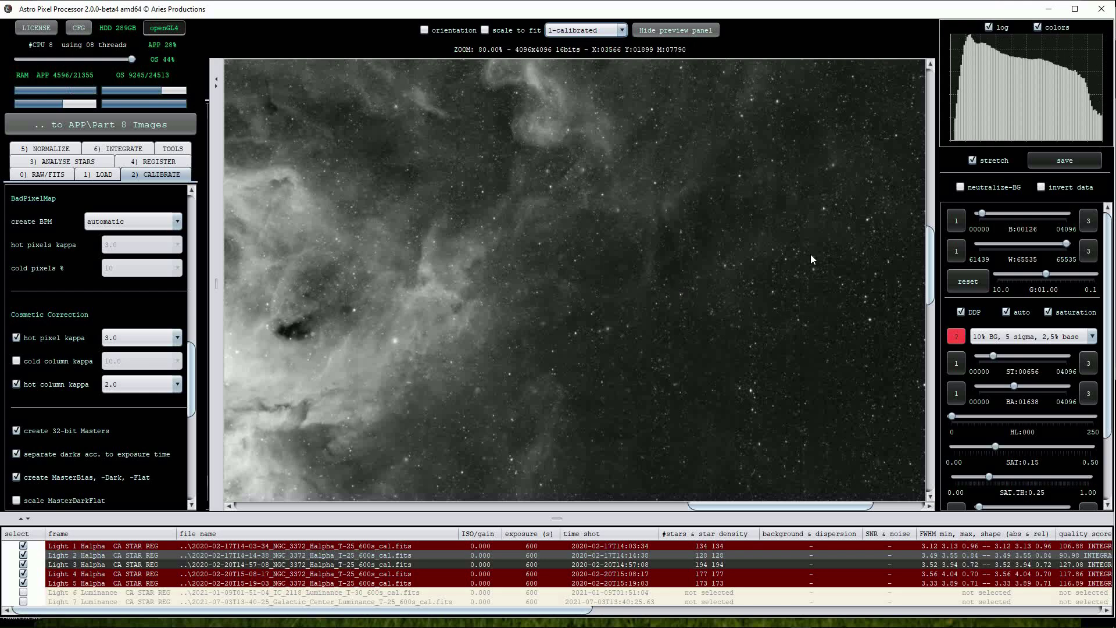
scroll(773, 290, up, 2)
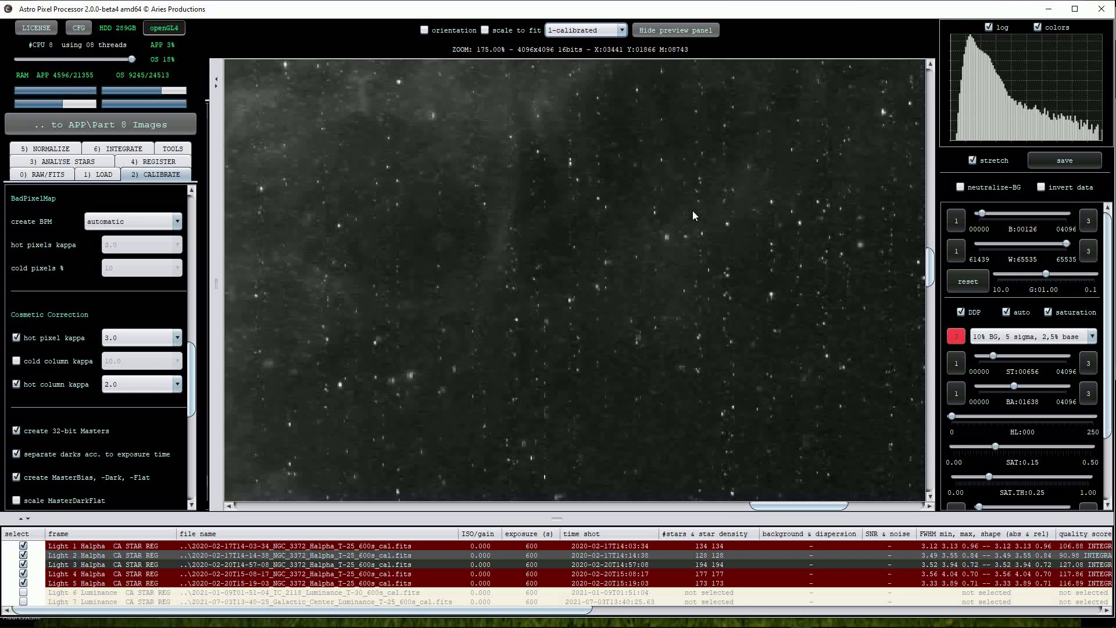
scroll(771, 271, down, 1)
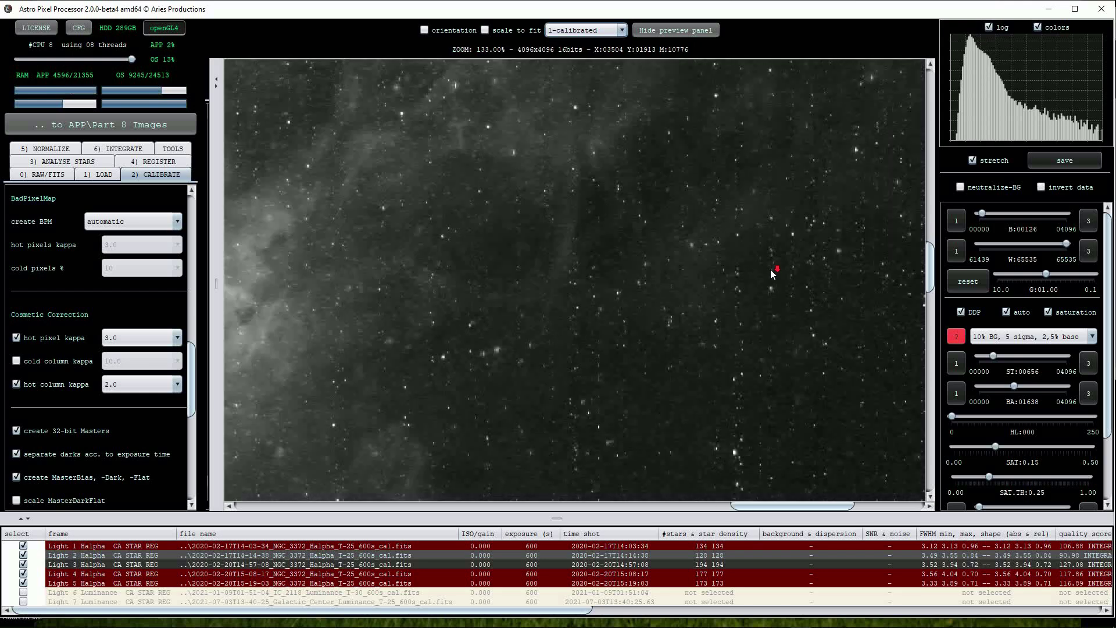
scroll(770, 269, down, 3)
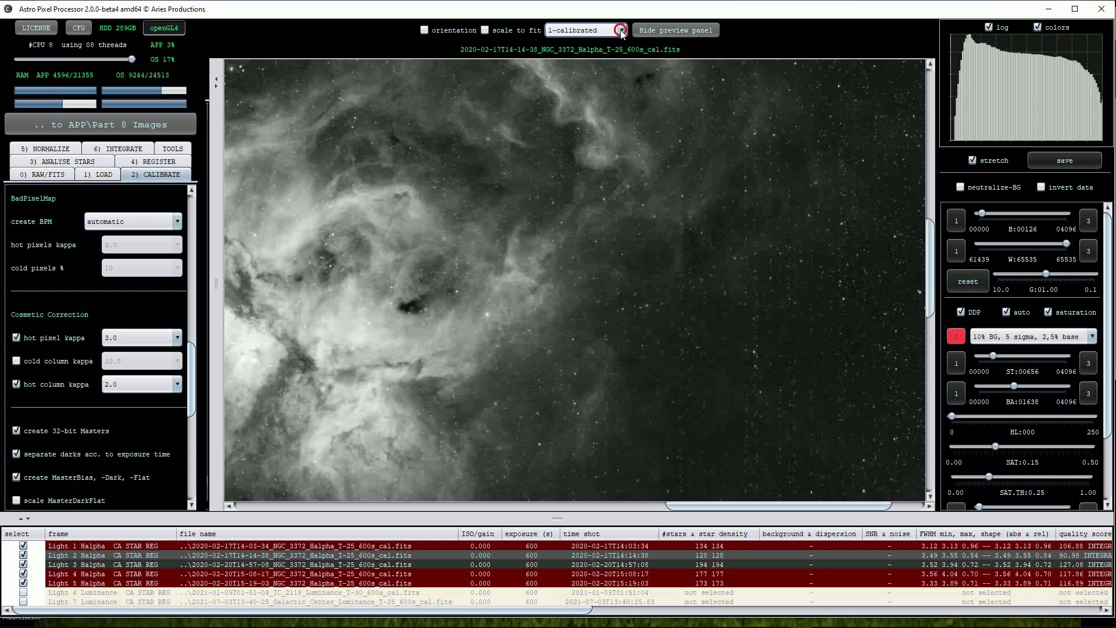
Step: Restore hot column kappa to 4.0 and show the l-calibrated preview again
click(589, 30)
click(589, 56)
click(174, 384)
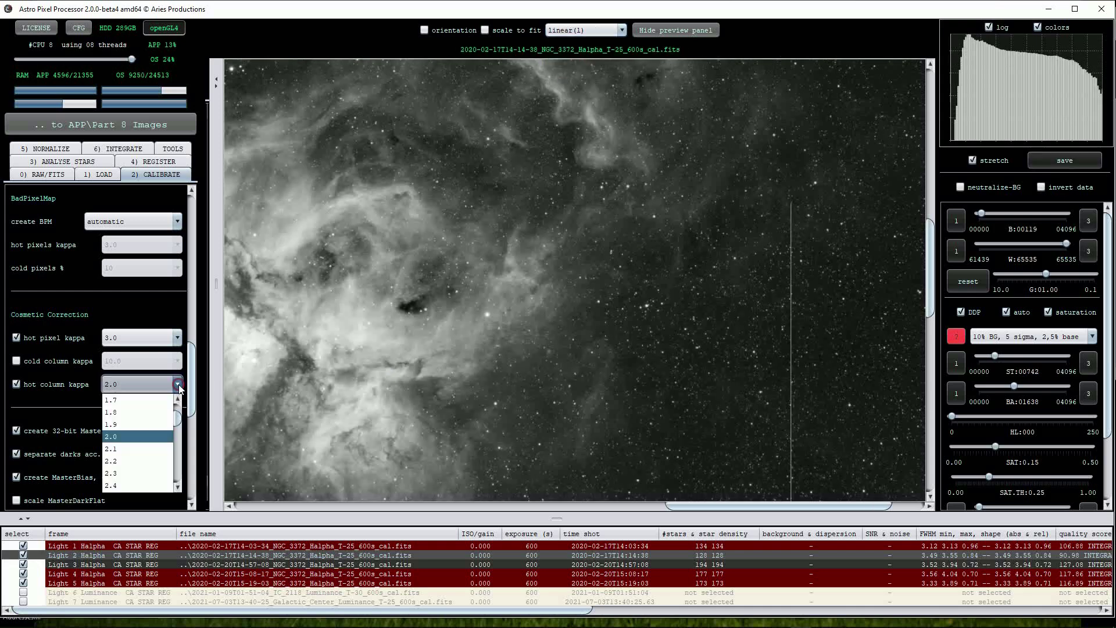
scroll(154, 448, down, 7)
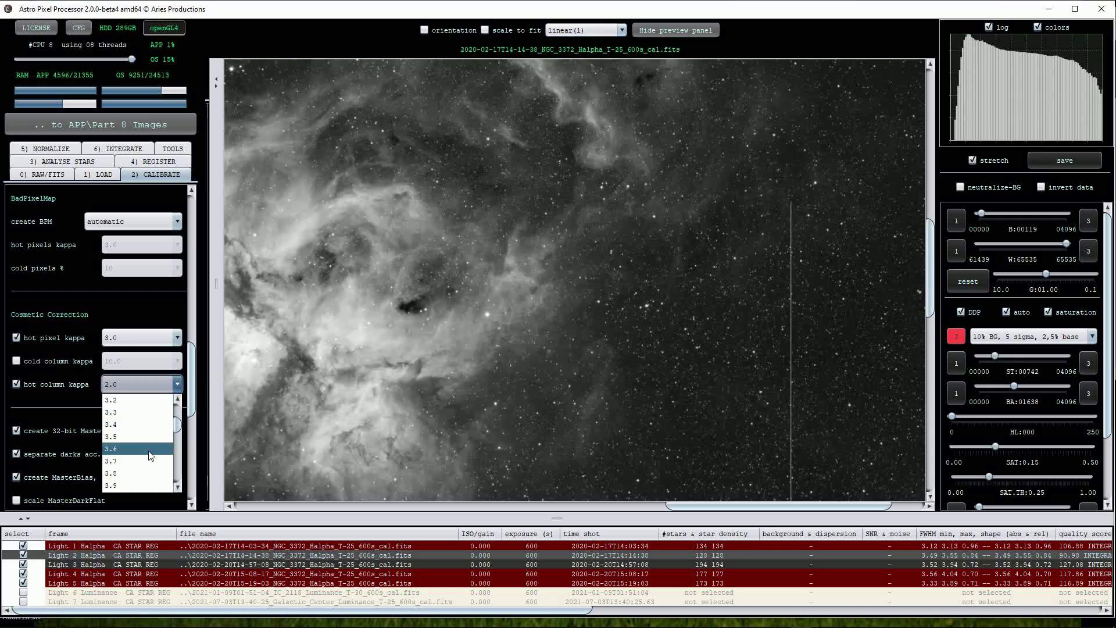
click(117, 425)
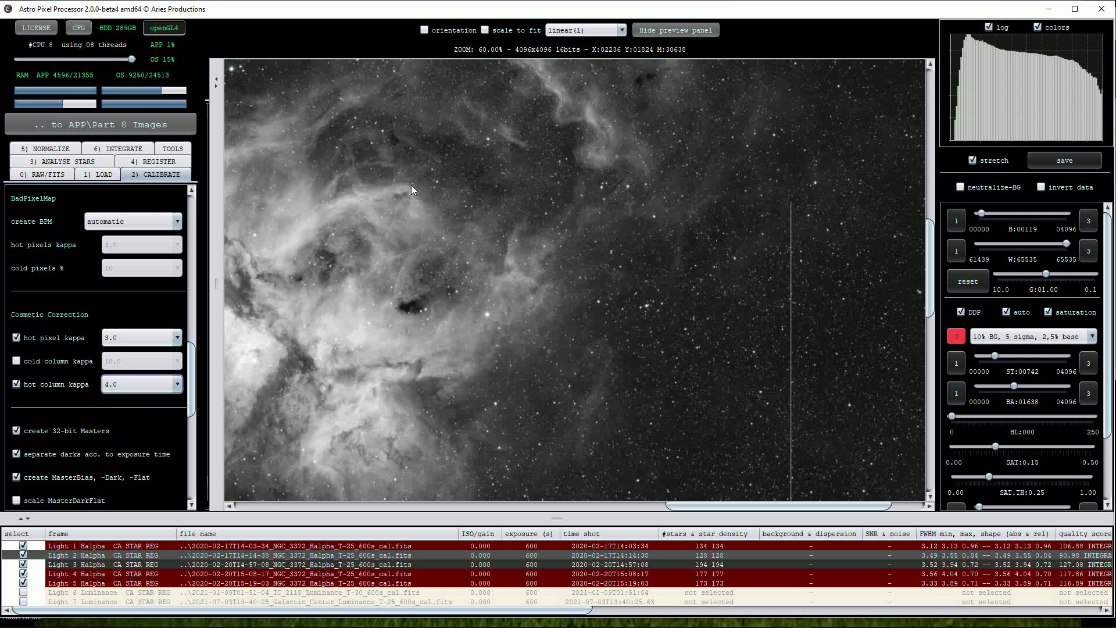
click(621, 32)
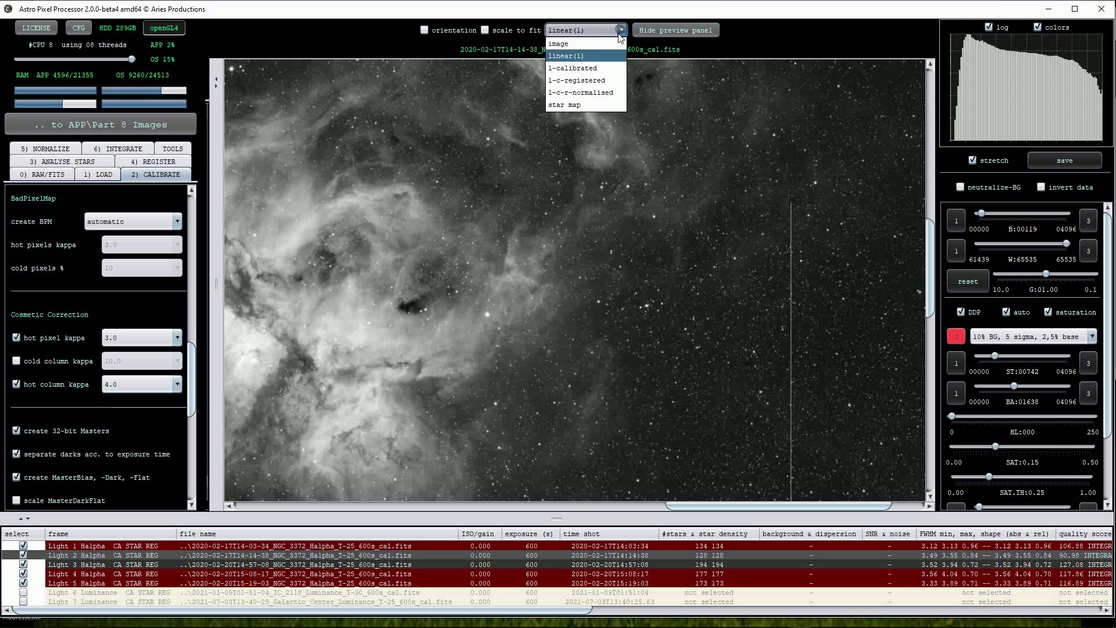
click(602, 68)
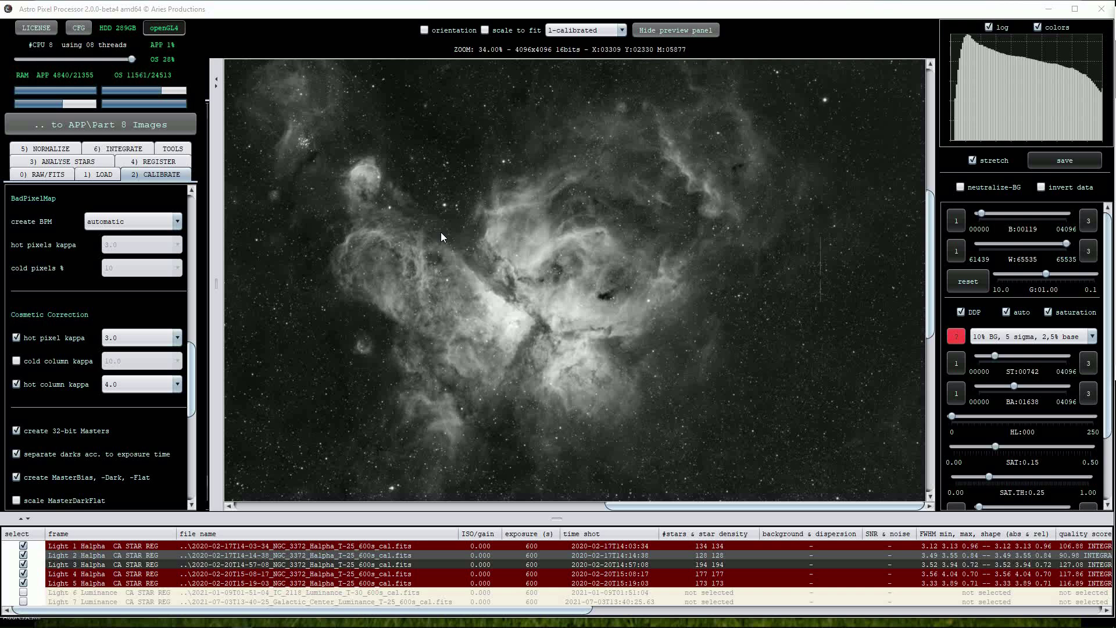
Step: Switch to the 3) ANALYSE STARS settings, with automatic detection targeting 500 stars
click(66, 163)
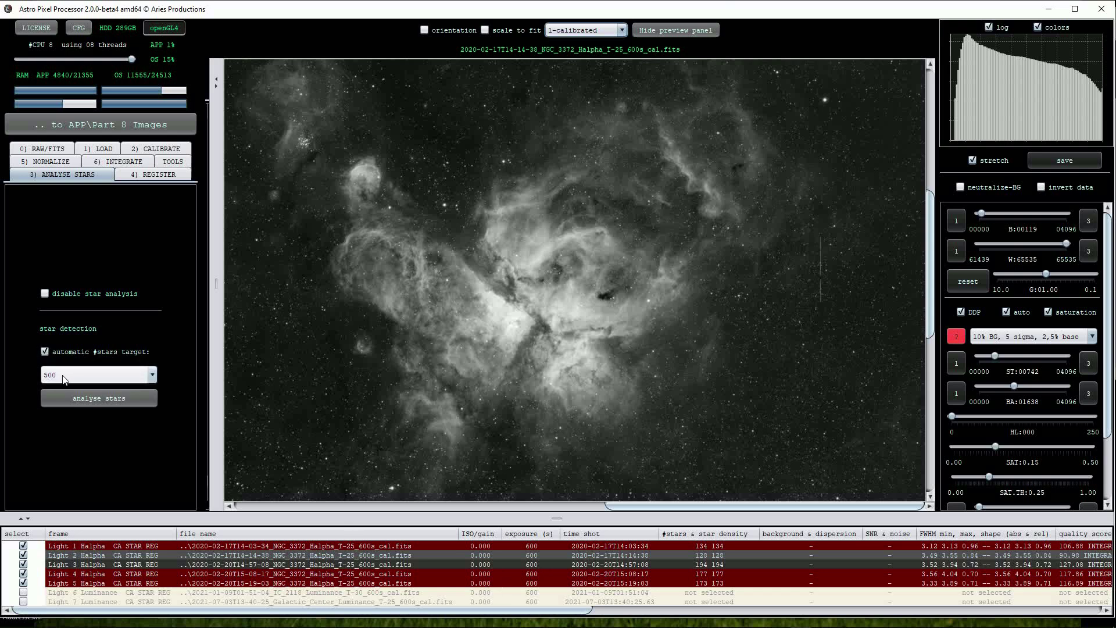
Step: Analyse stars in the five Halpha frames and review their star counts and quality scores
click(83, 399)
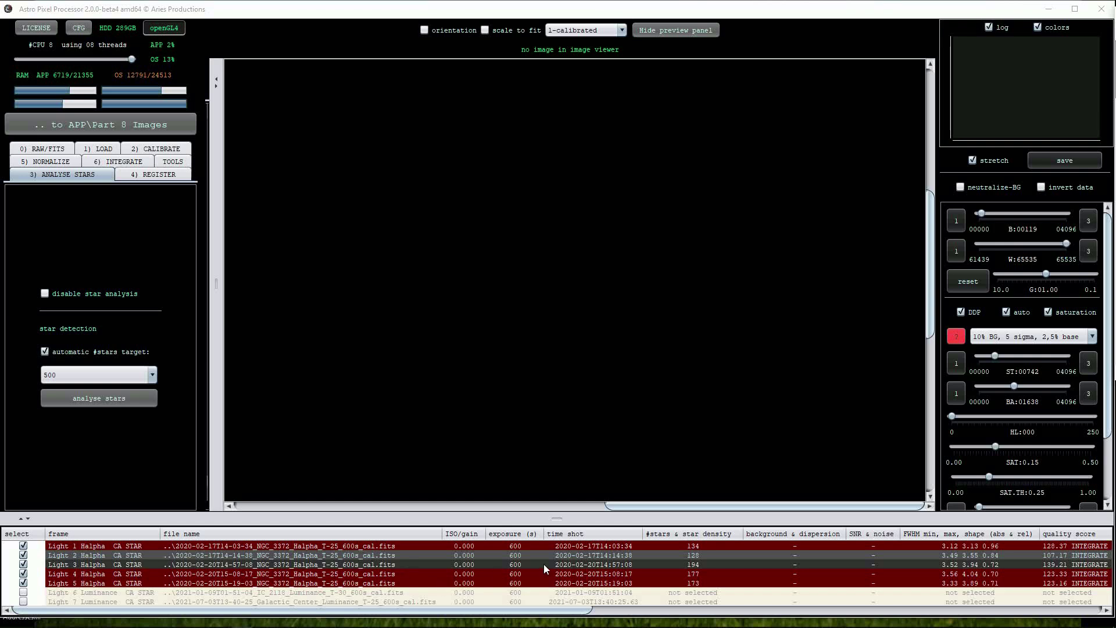
drag(574, 611, 835, 625)
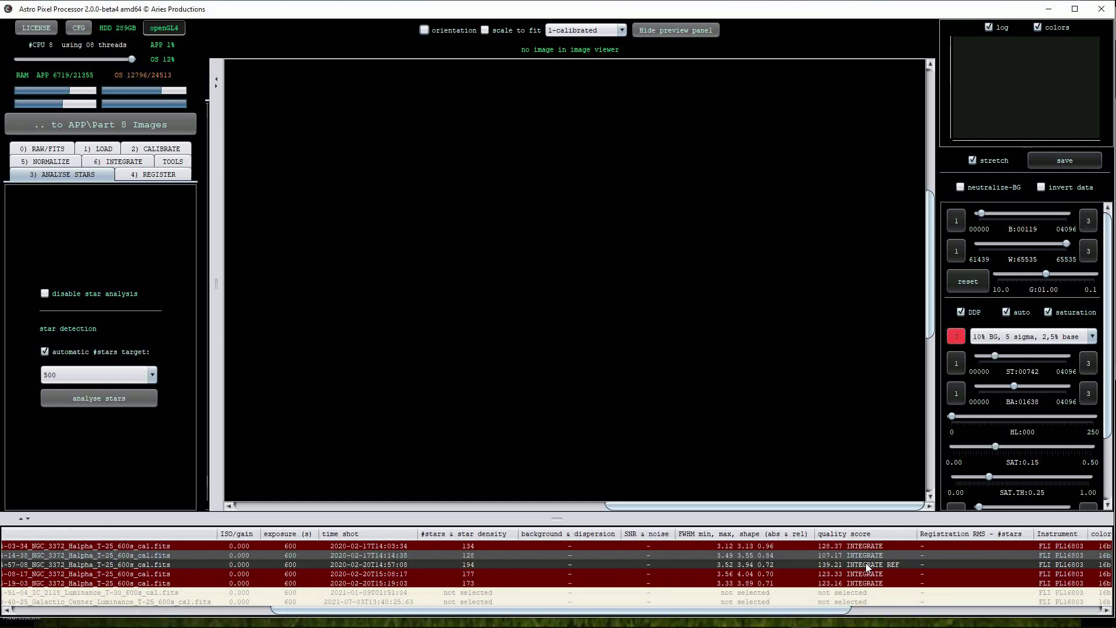
drag(772, 610, 474, 615)
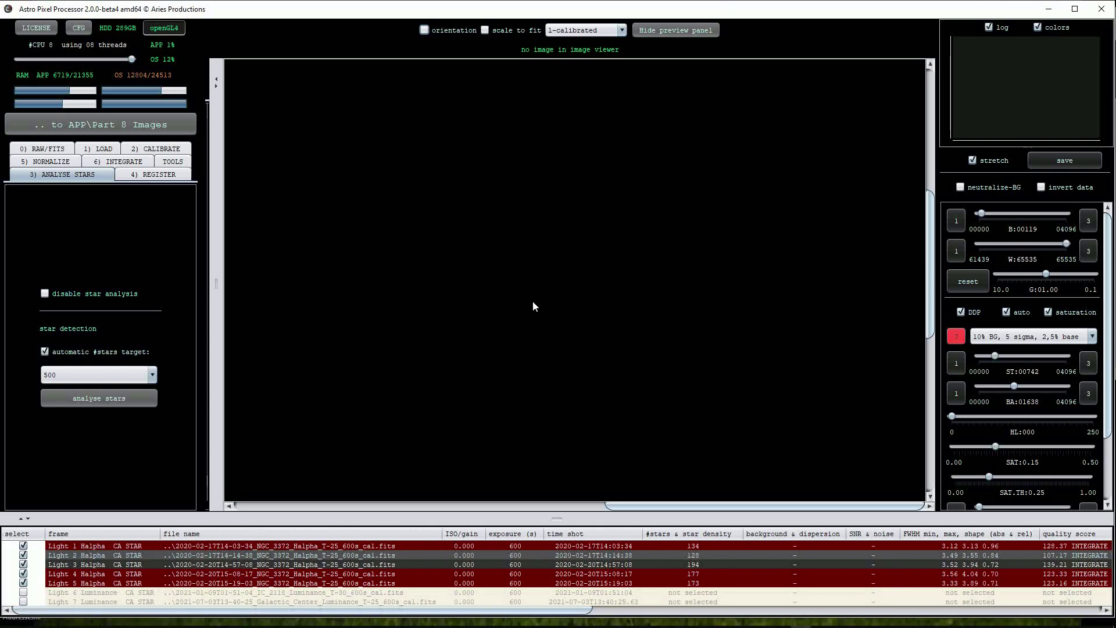
click(142, 175)
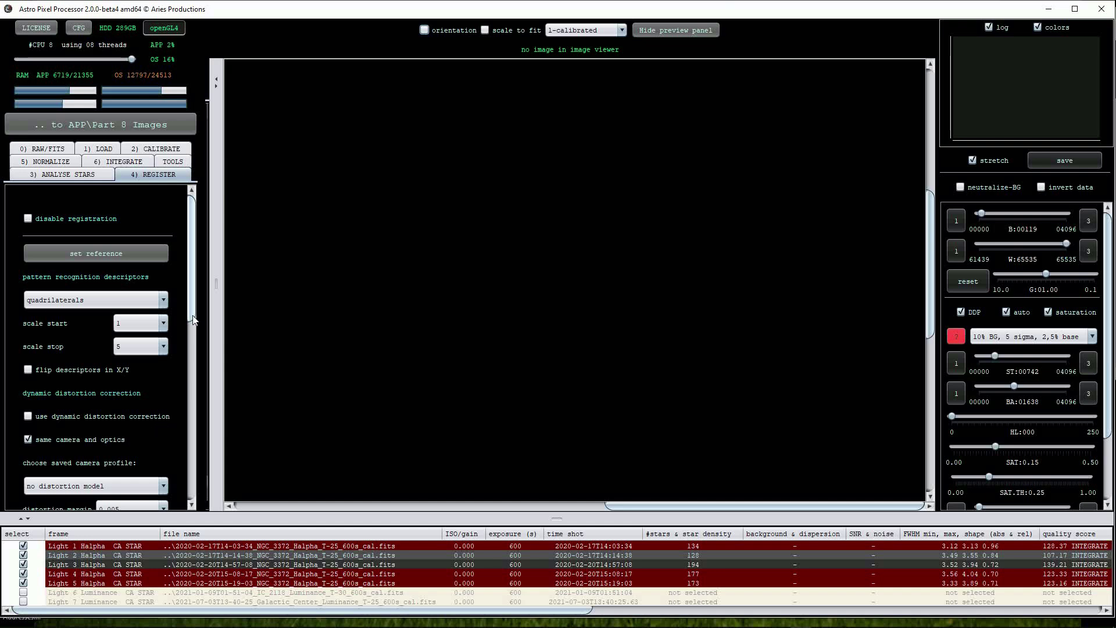
Step: Register the five Halpha lights with the projective model and reload Light 2 for preview
scroll(194, 394, down, 5)
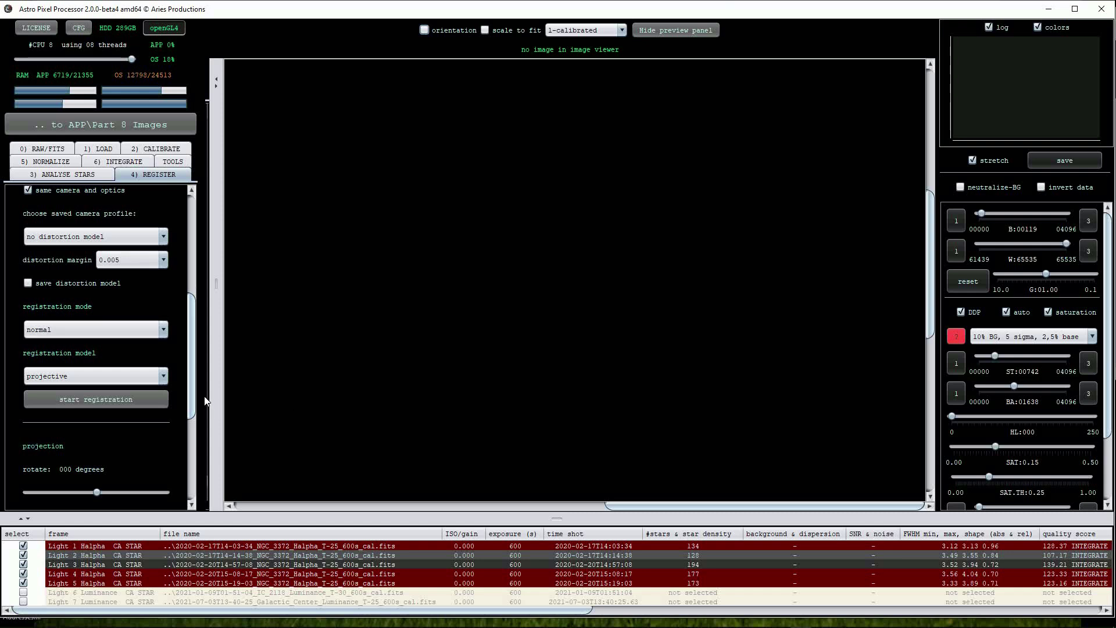
scroll(195, 412, down, 1)
drag(197, 413, 215, 477)
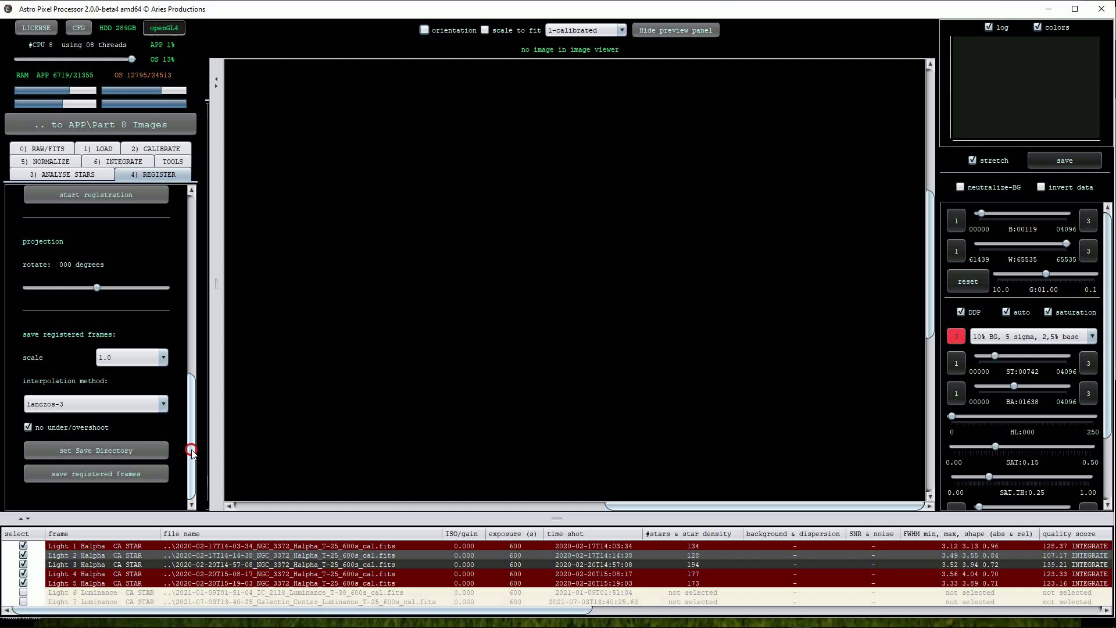
drag(192, 453, 190, 386)
click(116, 357)
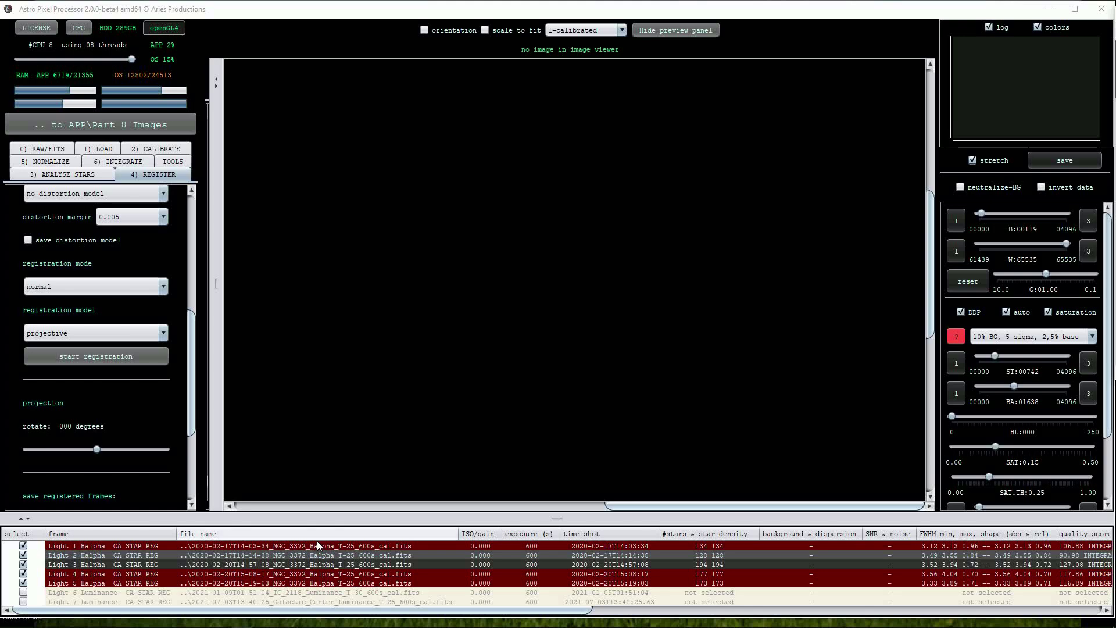
click(316, 555)
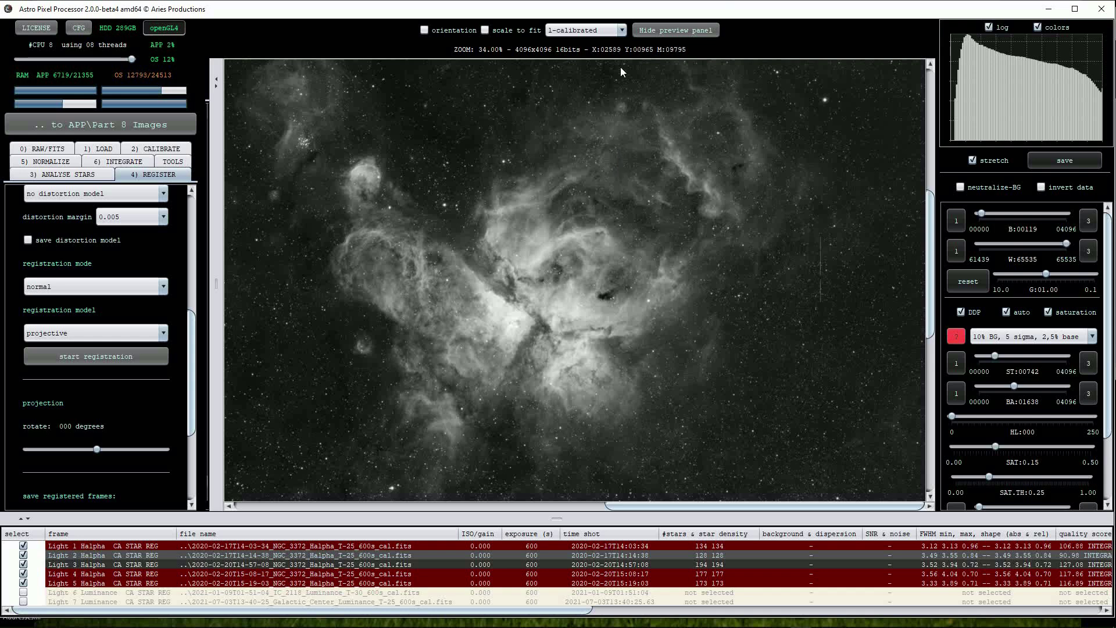
Step: Preview Light 2 in its l-c-registered version and bring up the normalization settings
click(622, 31)
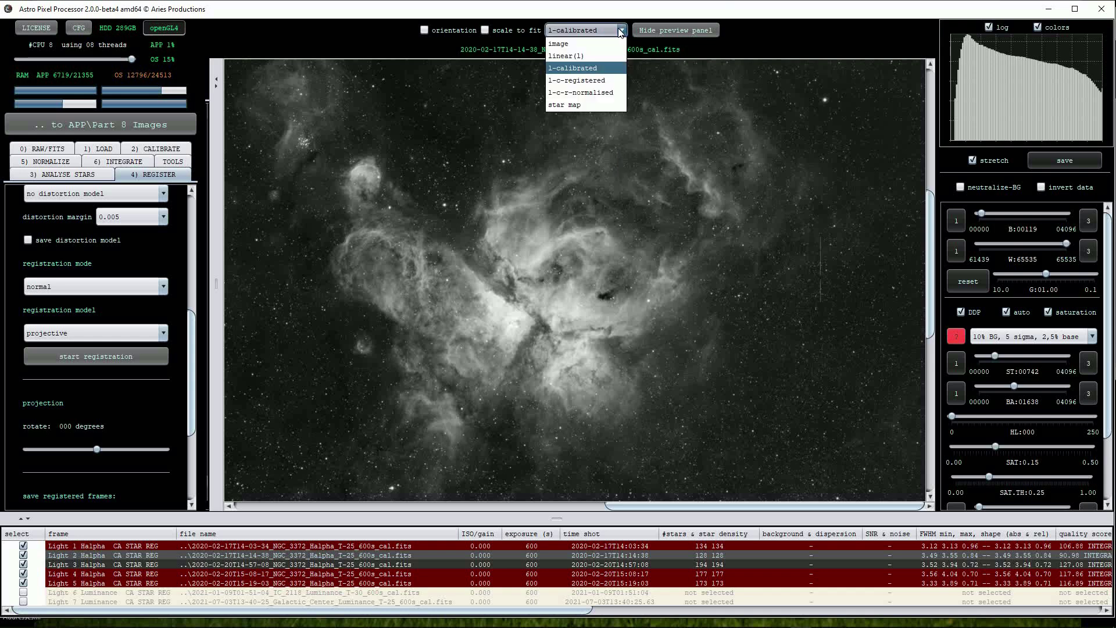
click(583, 82)
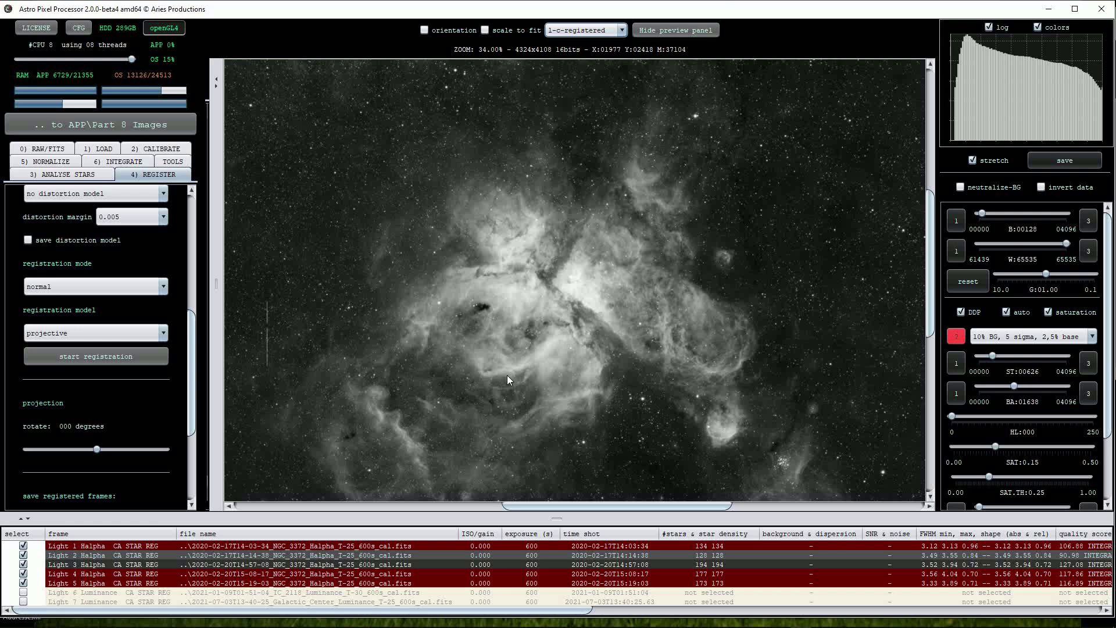
click(51, 161)
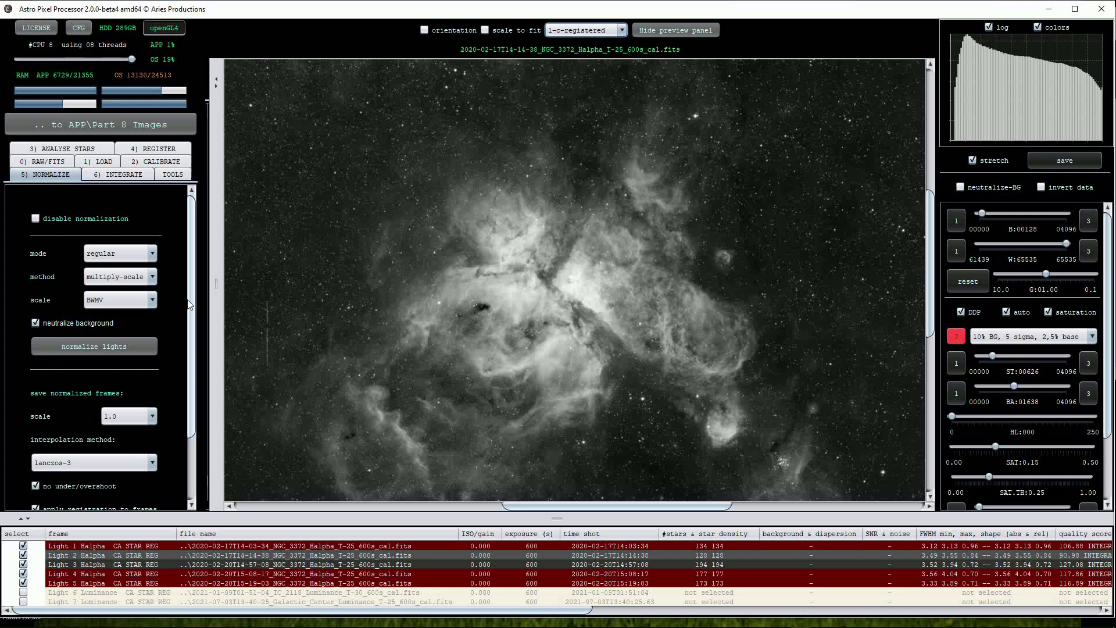
Step: Normalize the five registered Halpha lights to get their background, dispersion and SNR values
scroll(520, 304, down, 2)
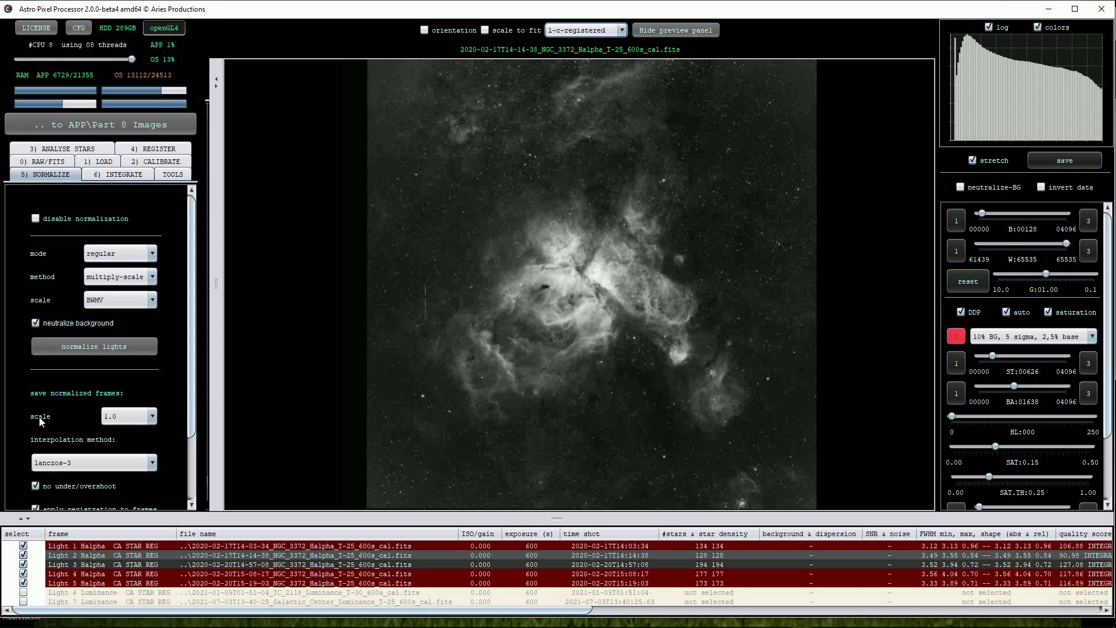
click(92, 346)
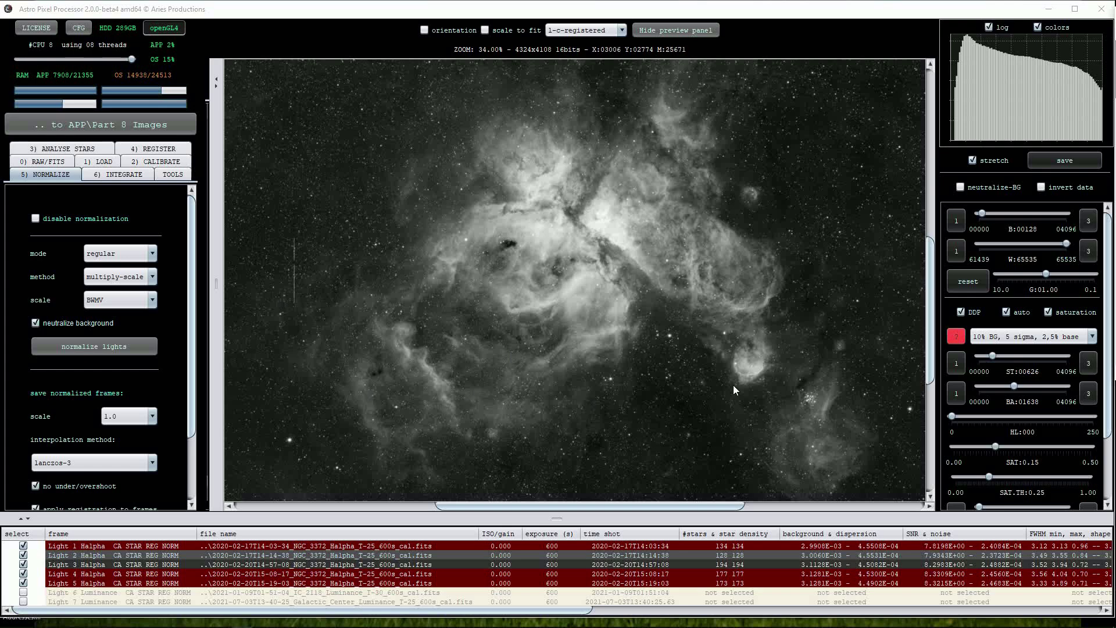
Step: Switch the Light 2 preview from l-c-registered to l-c-r-normalised and zoom back in
click(625, 297)
scroll(619, 295, down, 2)
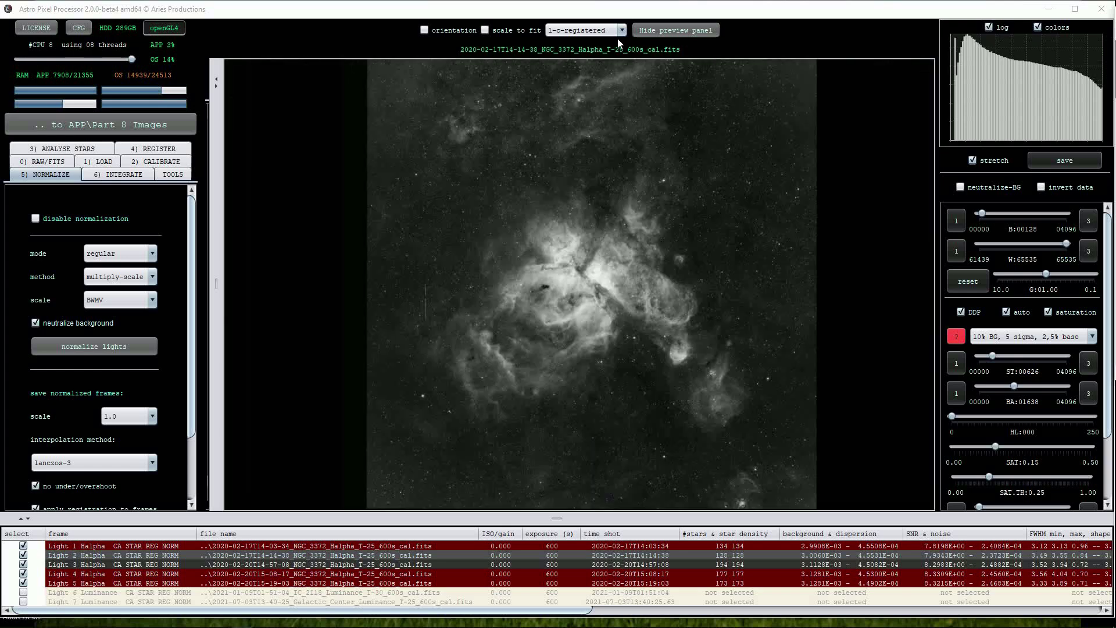
click(621, 30)
click(590, 91)
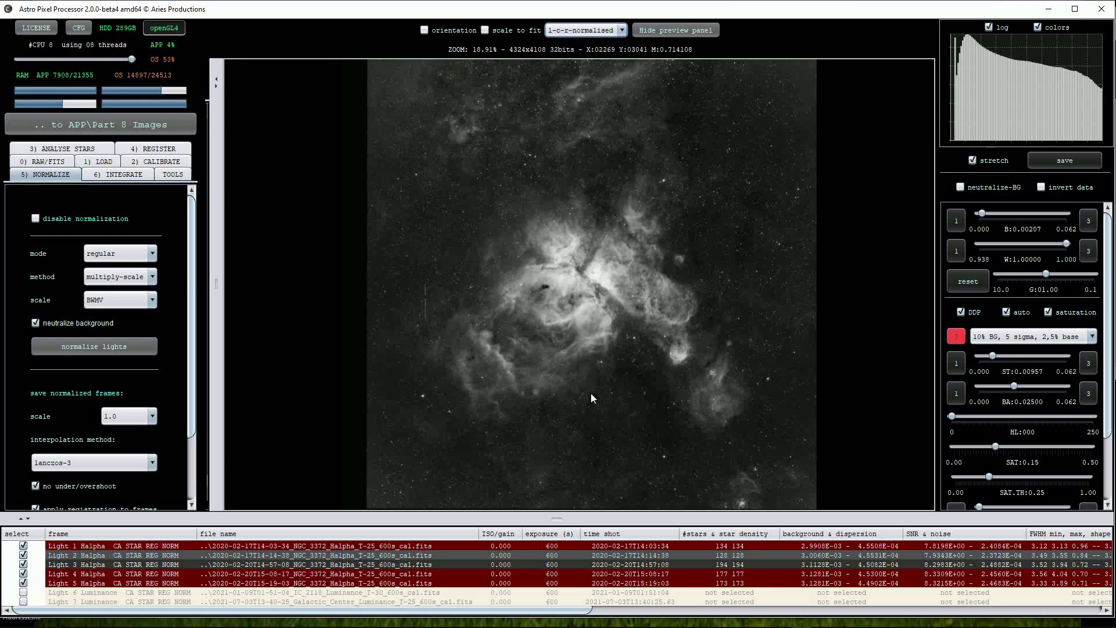
scroll(558, 308, up, 2)
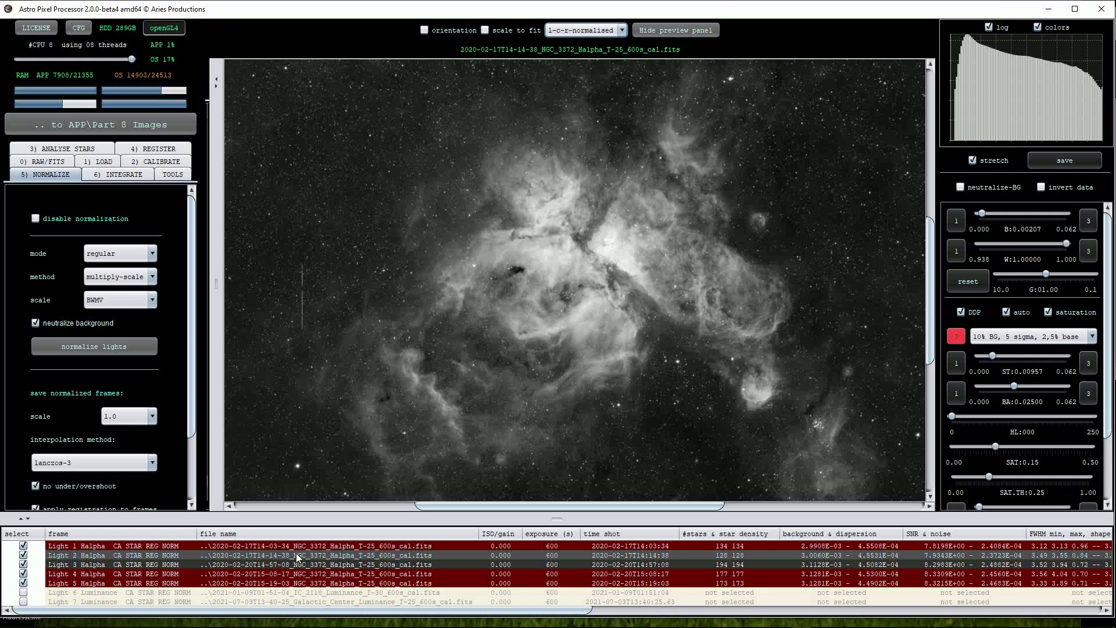
right_click(447, 572)
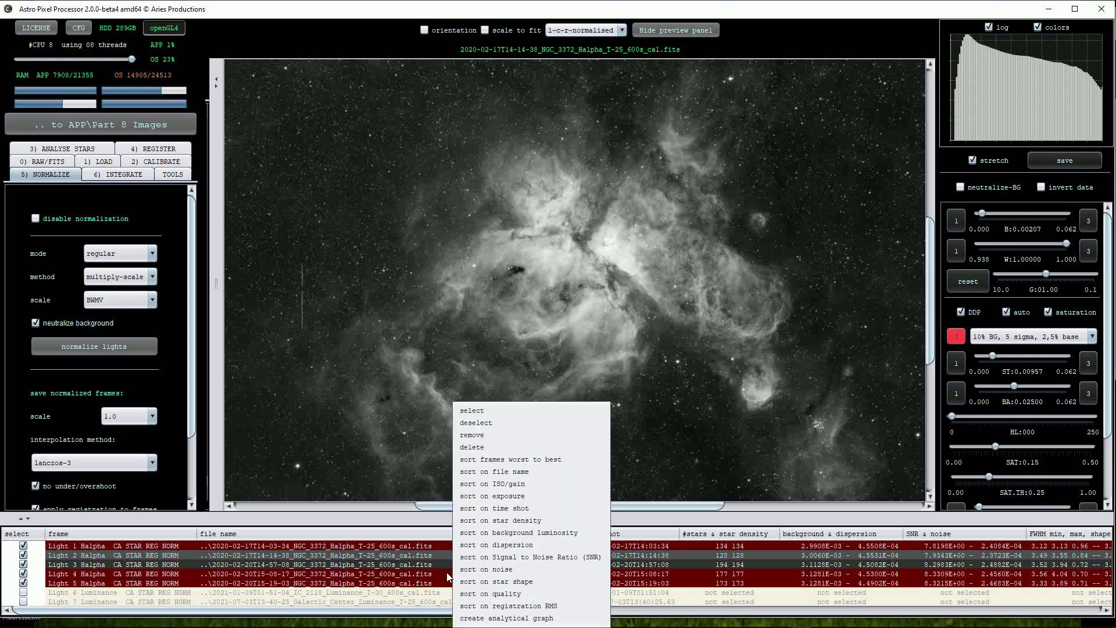
Step: Create an analytical graph plotting the quality of each light frame
click(512, 618)
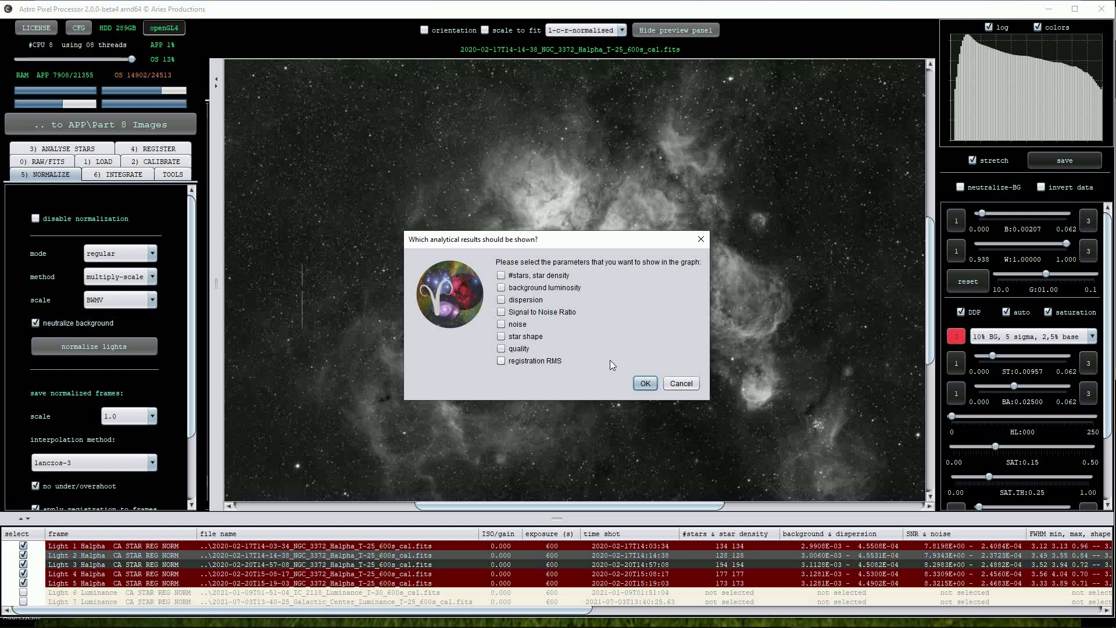
click(501, 348)
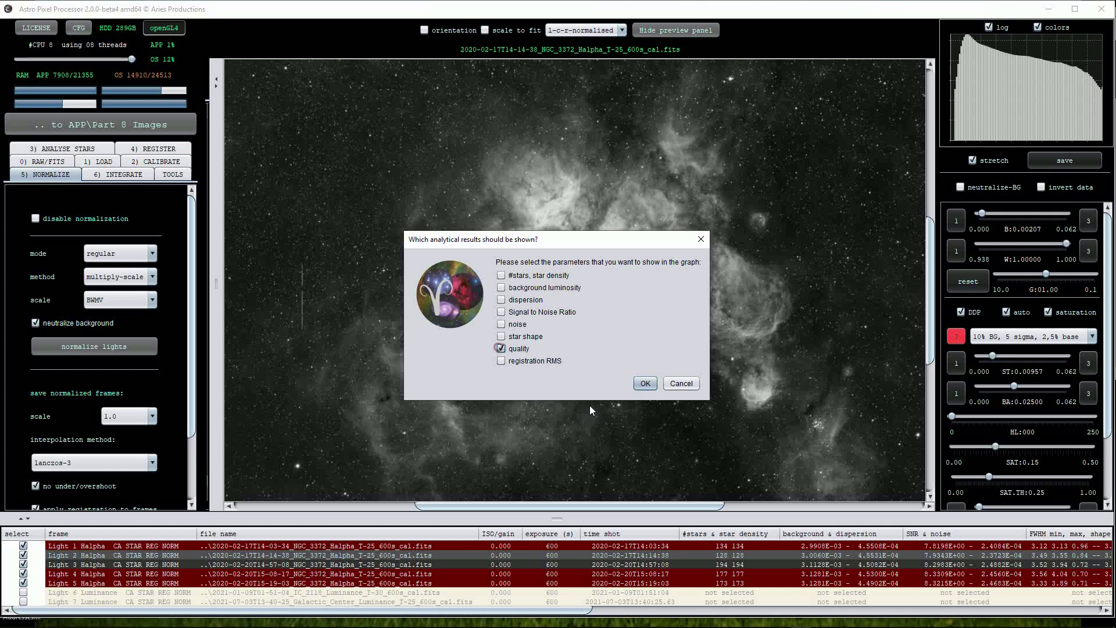
click(643, 384)
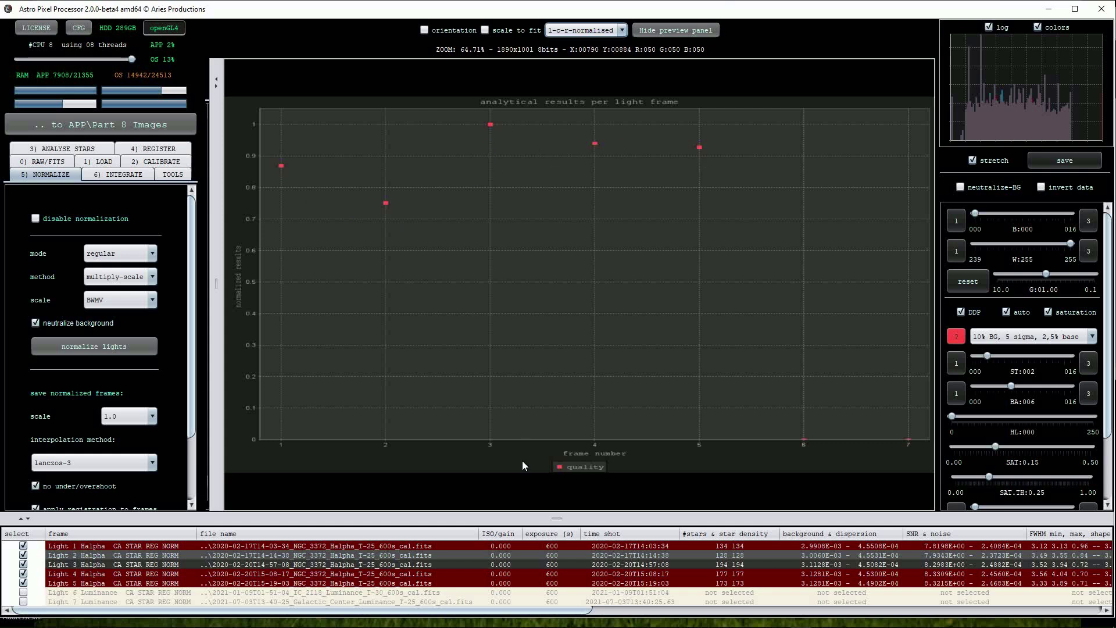
Step: Redraw the analytical graph with Signal to Noise Ratio, star shape and quality
right_click(557, 571)
click(611, 620)
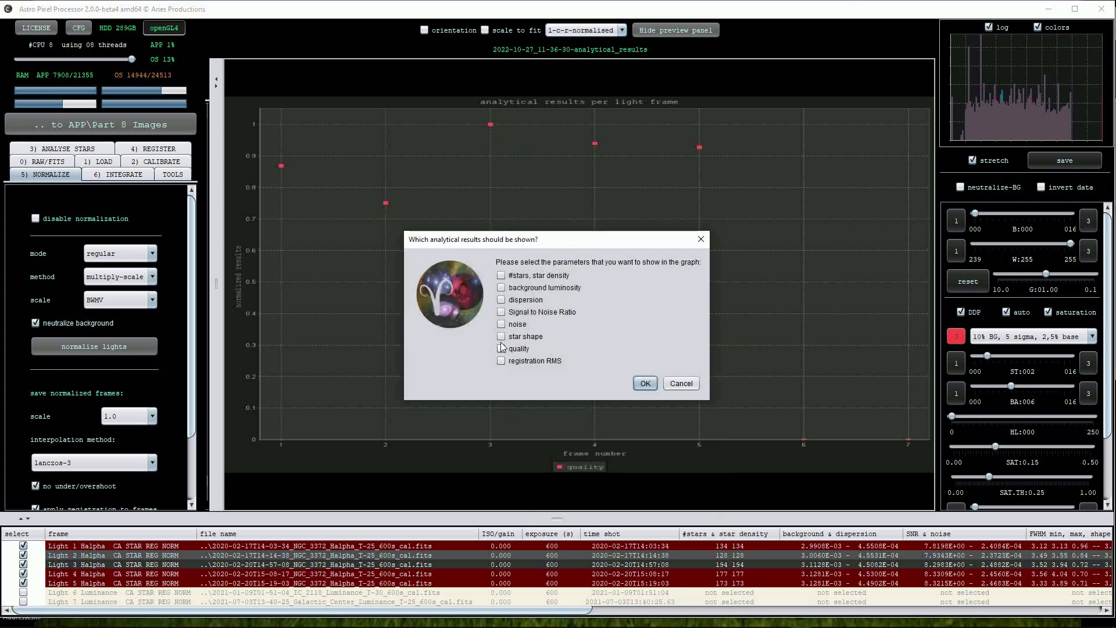
click(501, 311)
click(501, 348)
click(501, 336)
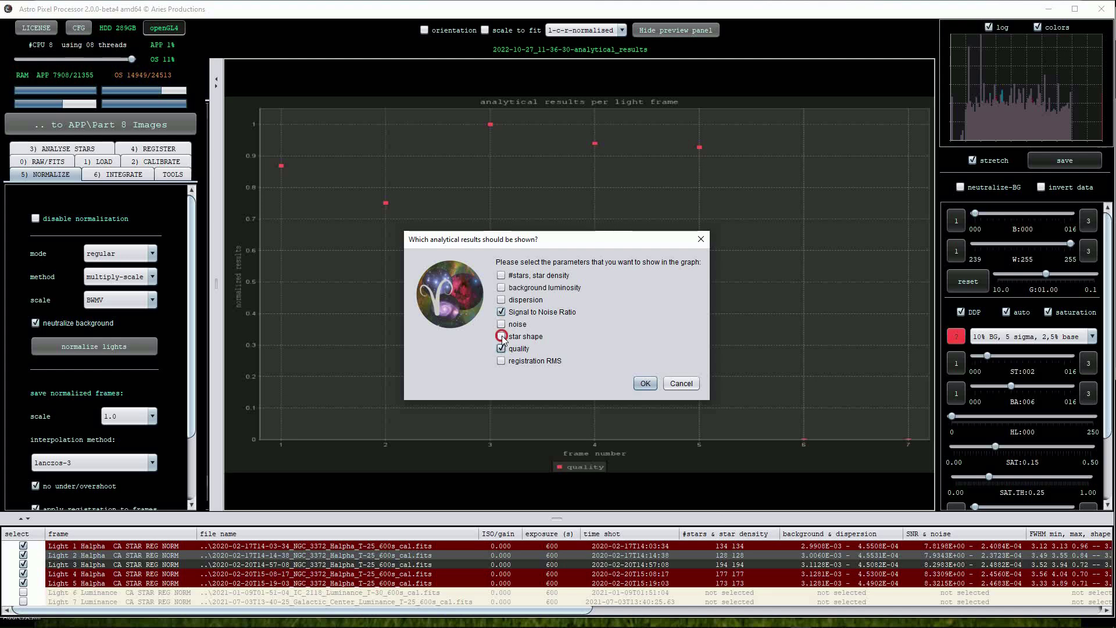
click(647, 383)
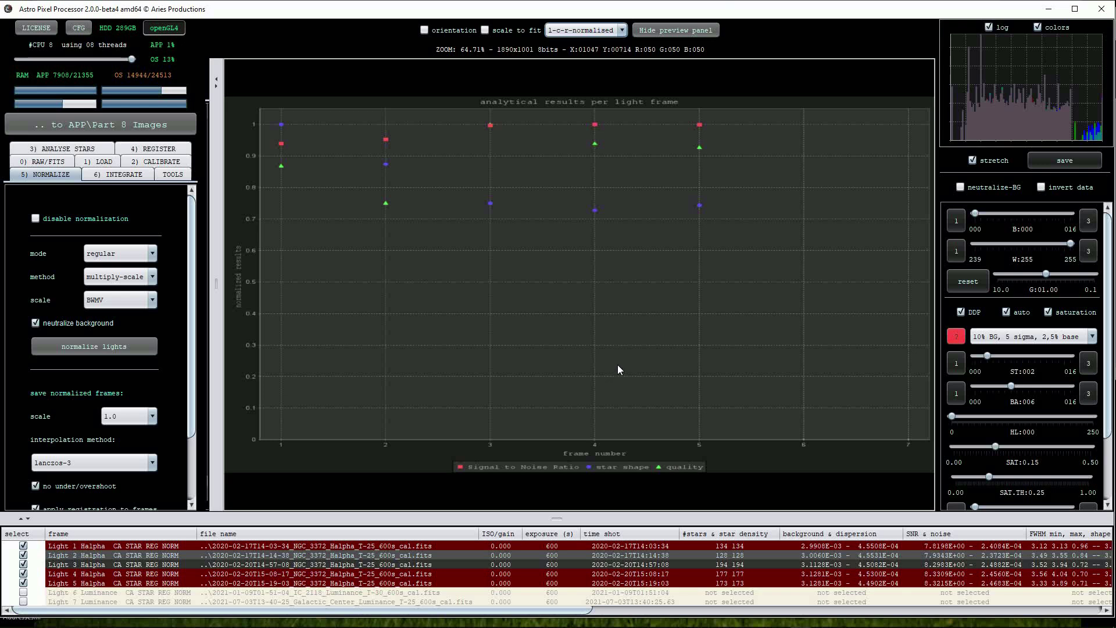
Step: Set integration to median with the winsorized rejection outlier filter
click(118, 175)
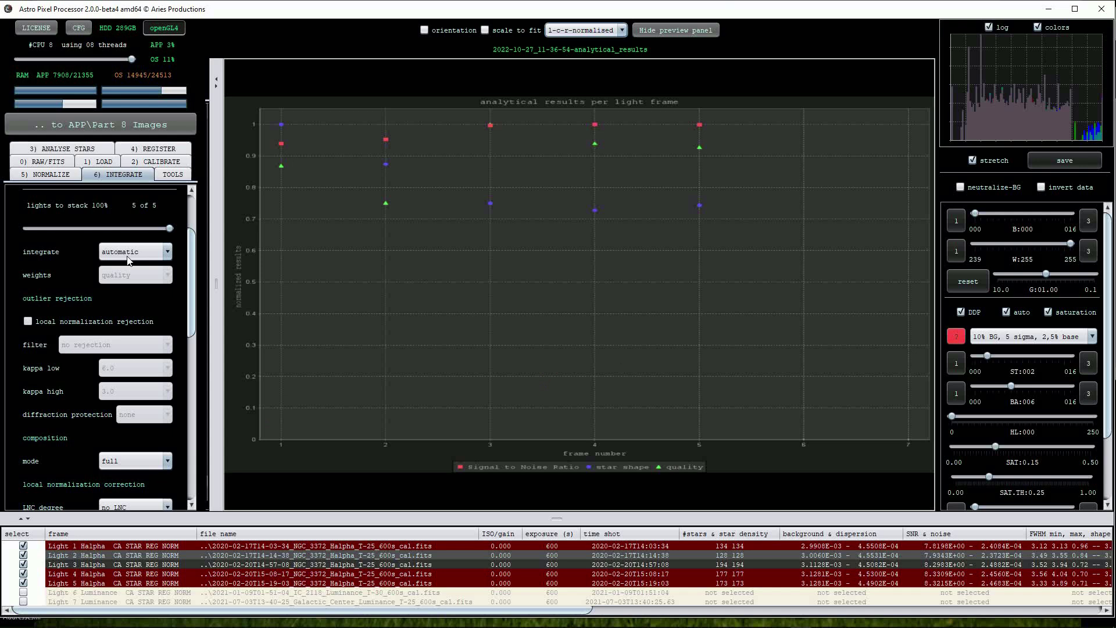
click(257, 556)
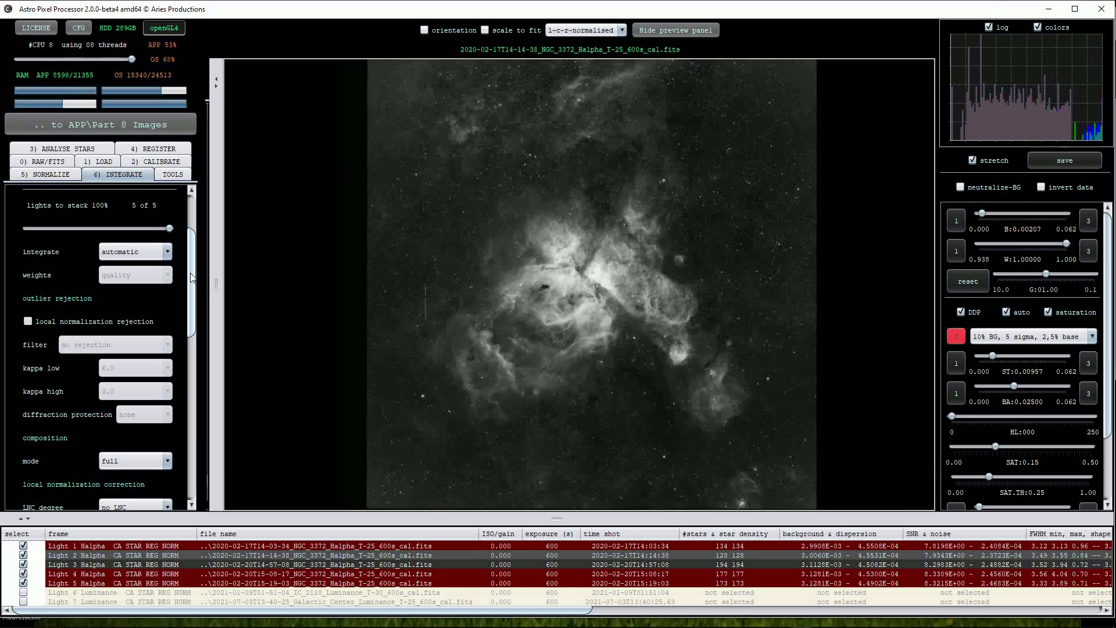
click(165, 253)
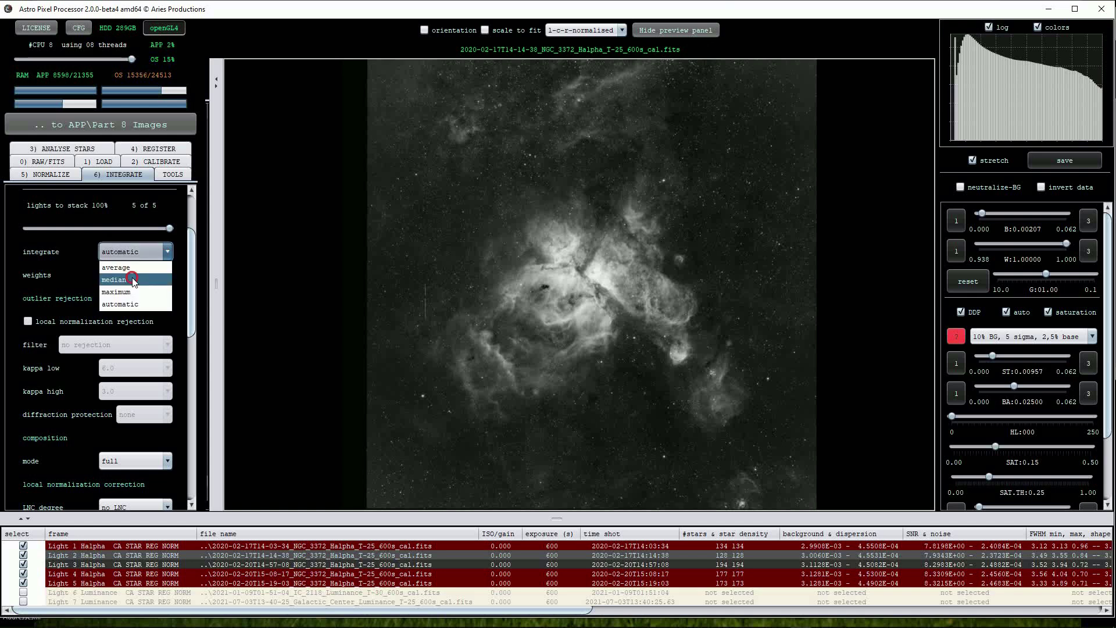
click(132, 280)
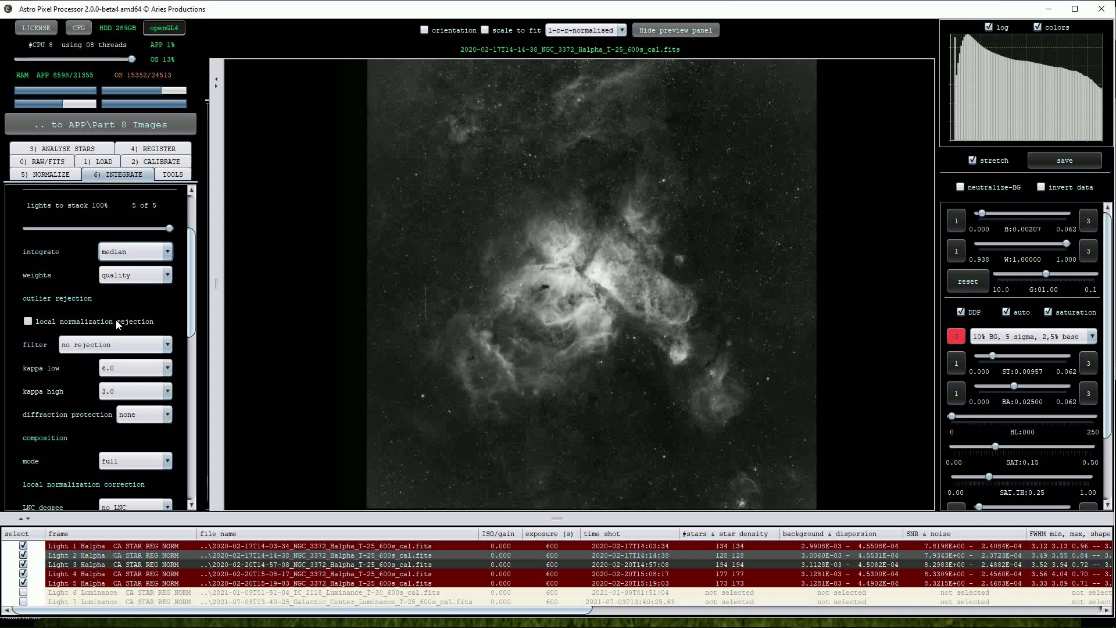
click(167, 345)
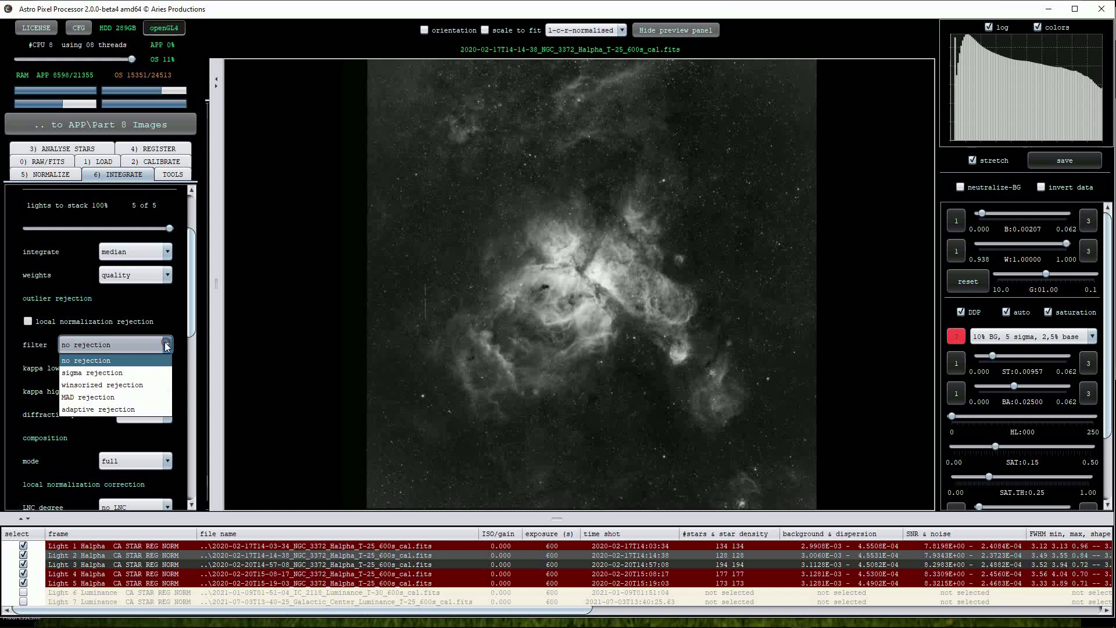
click(111, 385)
Step: Set LNC to 1st degree, enable multi-band blending and create an outlier rejection map
scroll(96, 413, down, 2)
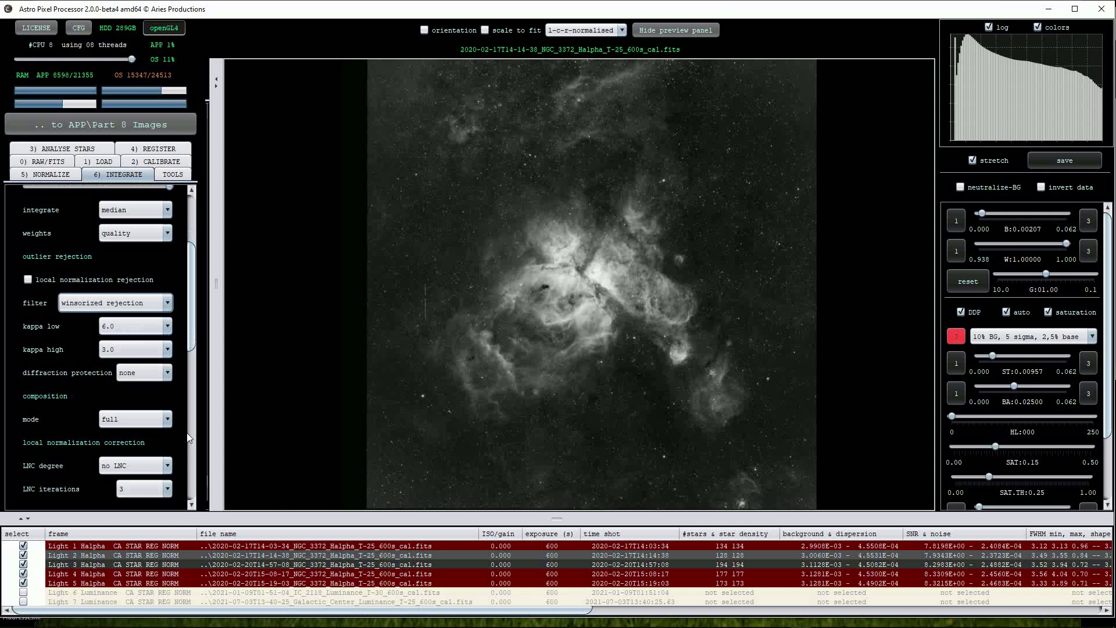
scroll(194, 348, down, 7)
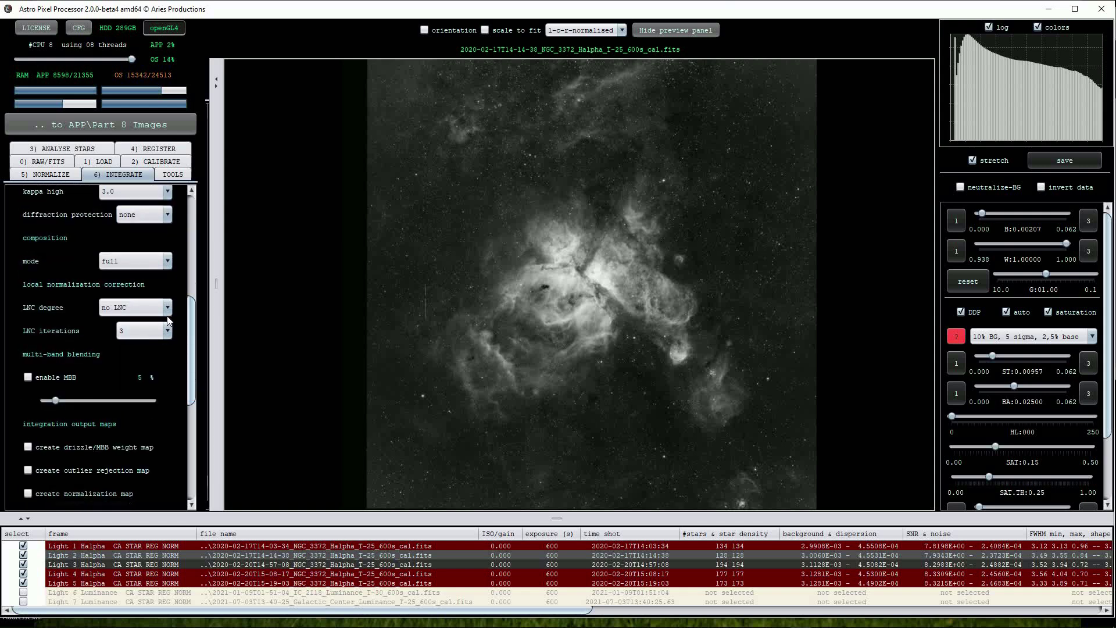
click(167, 308)
click(149, 335)
click(29, 378)
drag(188, 377, 193, 422)
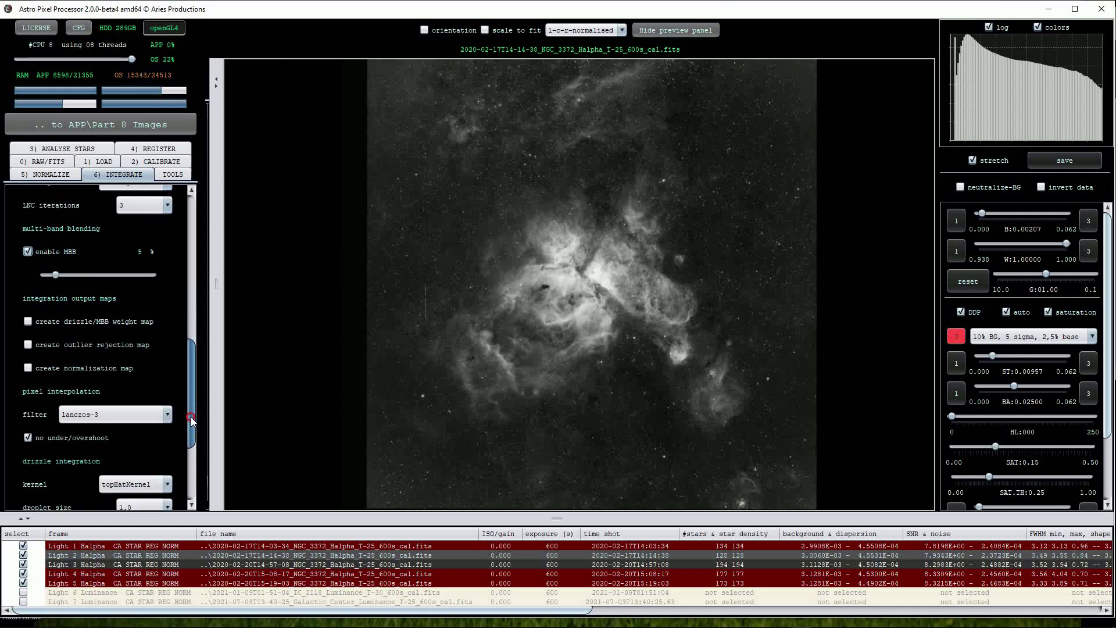
click(27, 345)
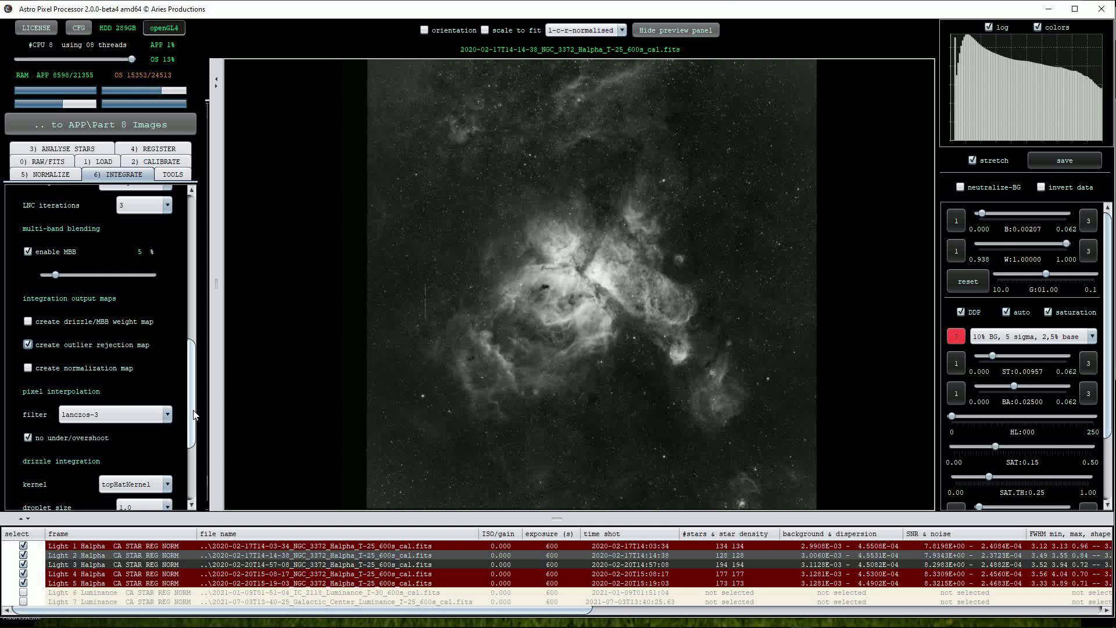
drag(193, 412, 201, 465)
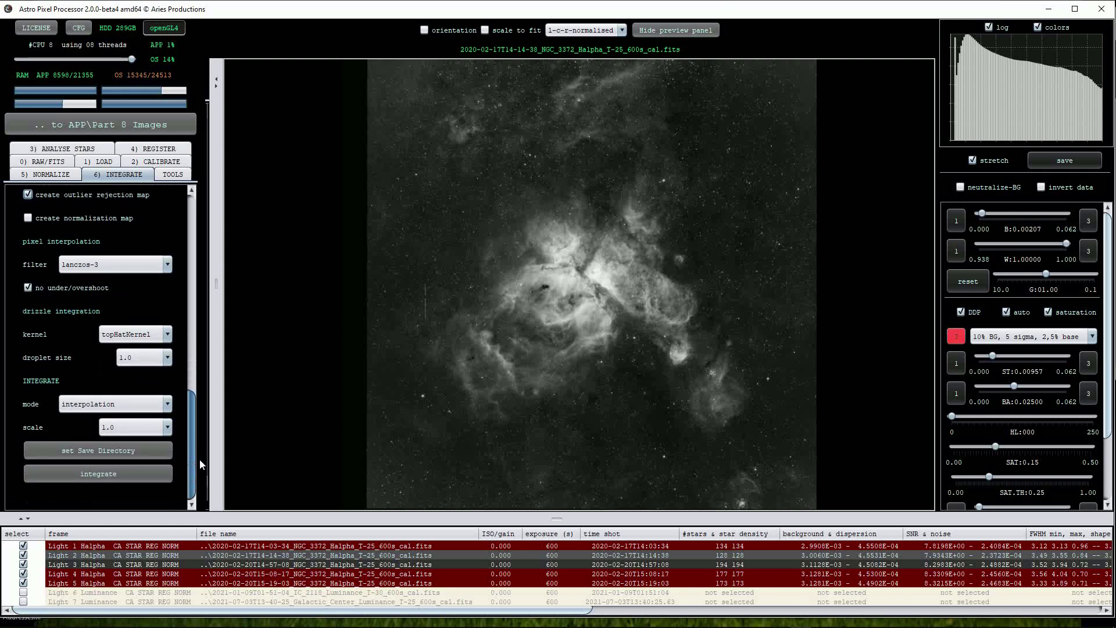
click(133, 451)
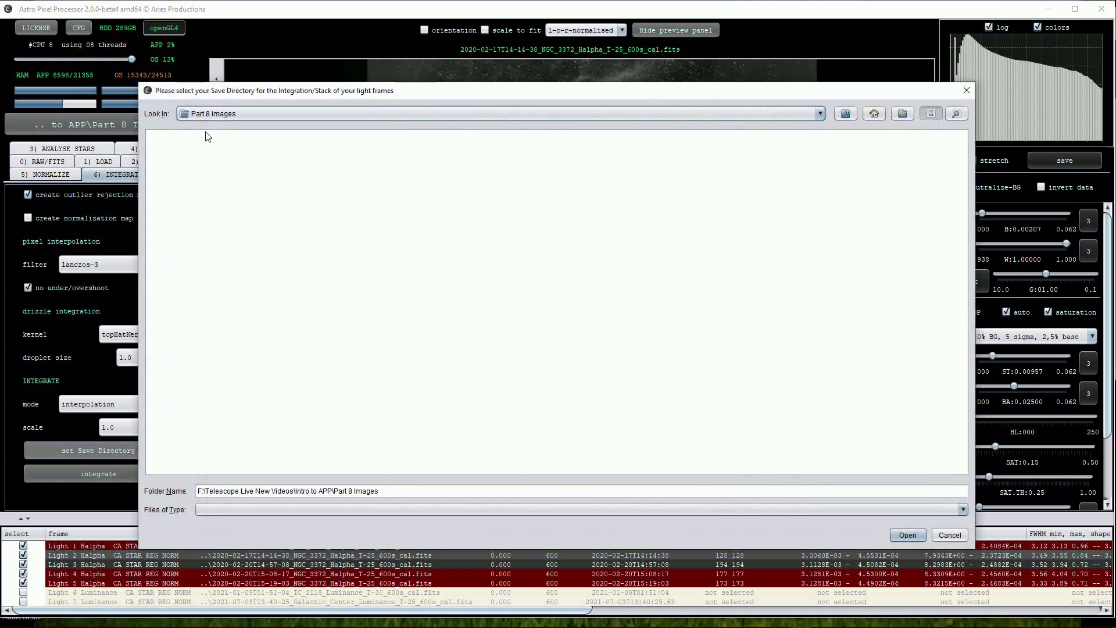
Step: Save to Part 8 Images and integrate the frames with object name 'Eta'
click(906, 535)
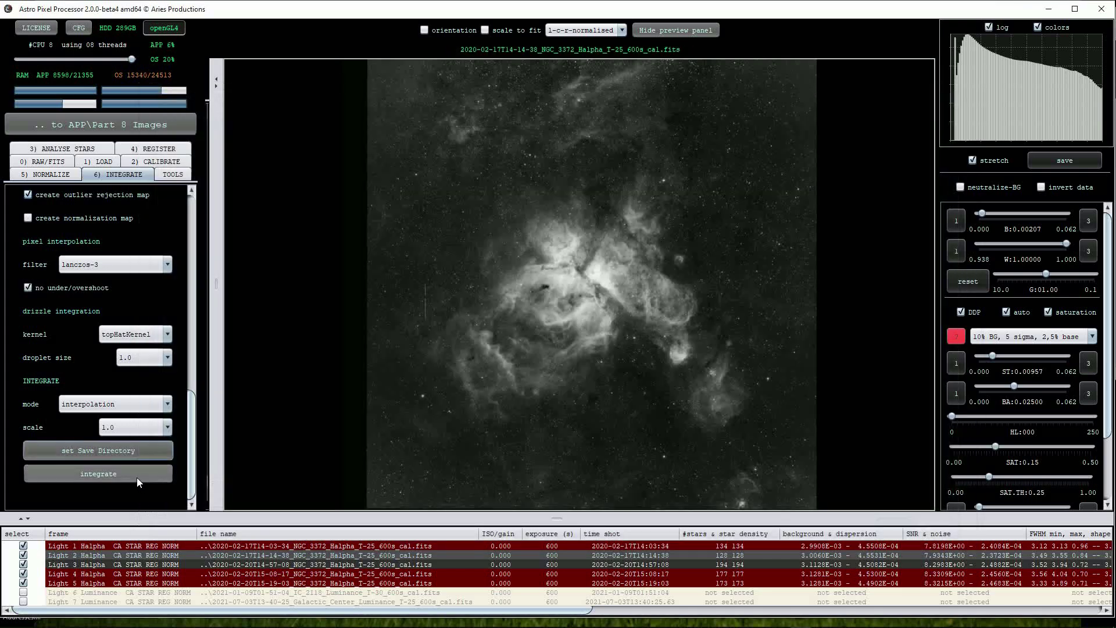
click(139, 479)
click(497, 368)
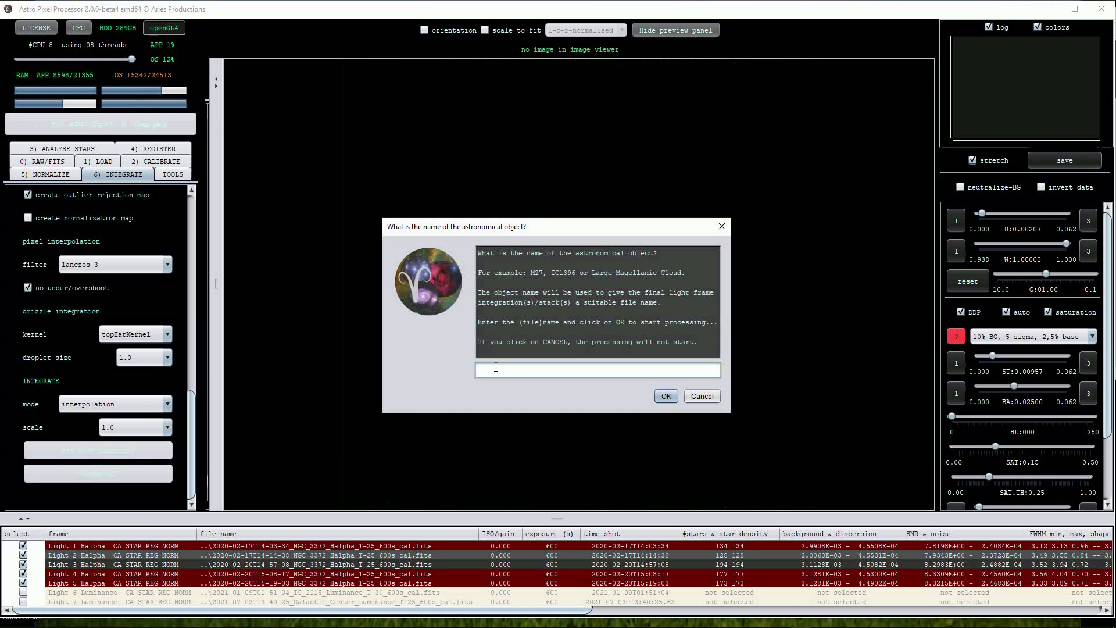
text(Eta)
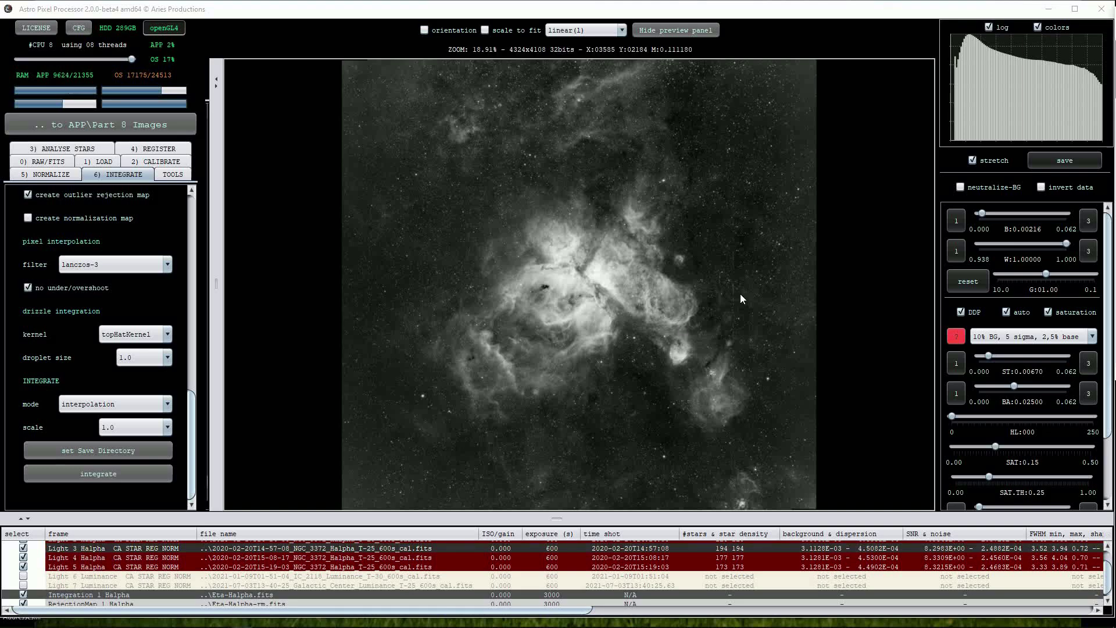
scroll(750, 305, up, 1)
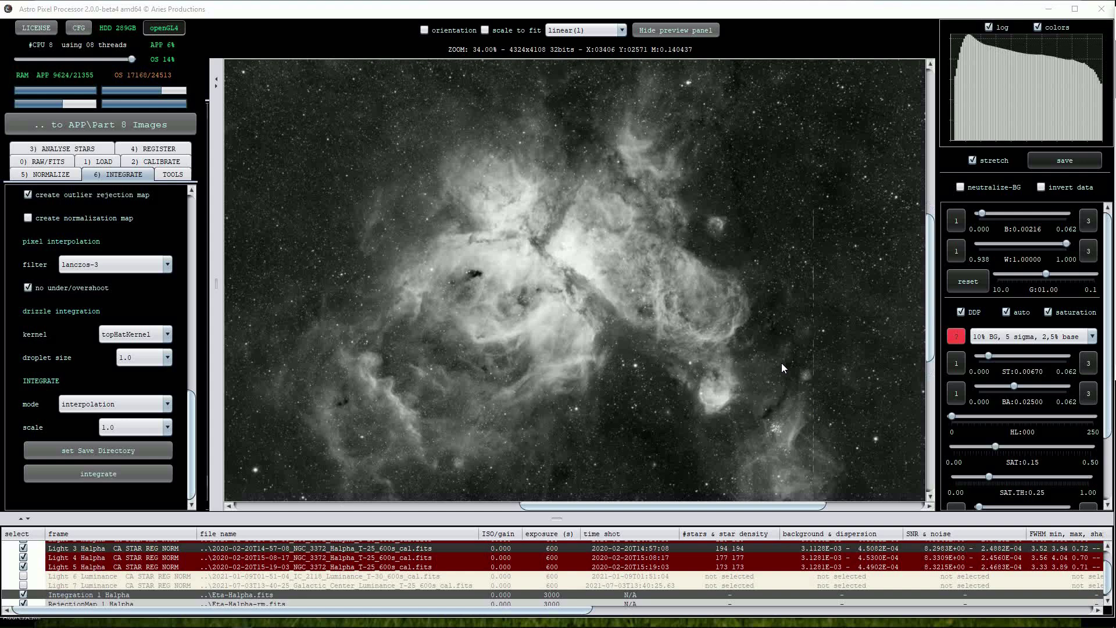
scroll(571, 283, down, 1)
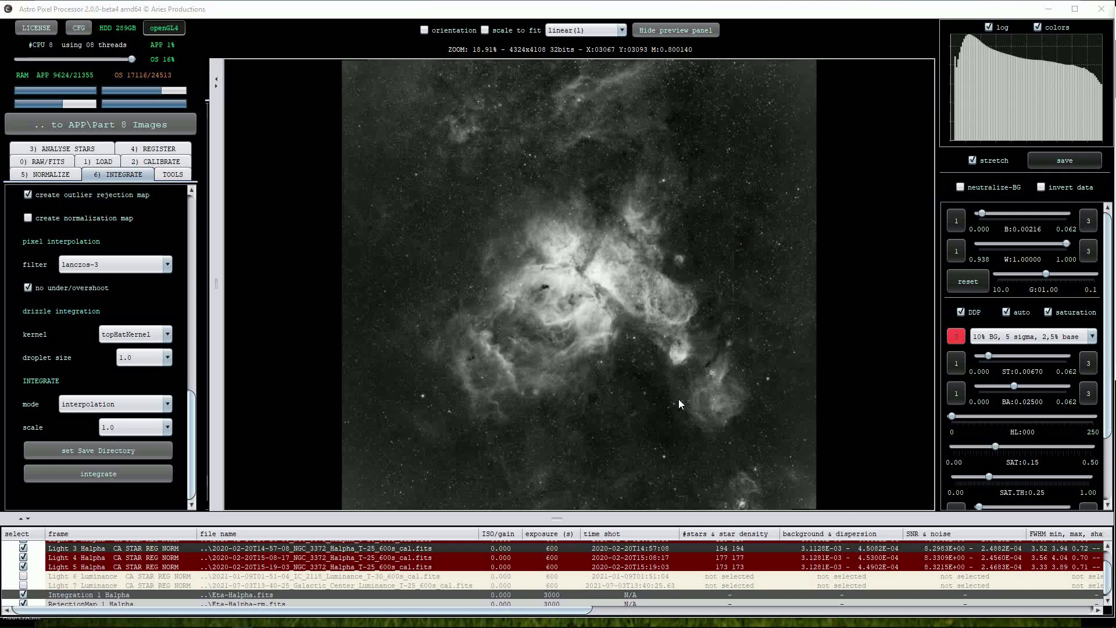
Step: Show the rejection map with the 30% BG, 2 sigma, 0,0% base stretch
scroll(272, 581, down, 1)
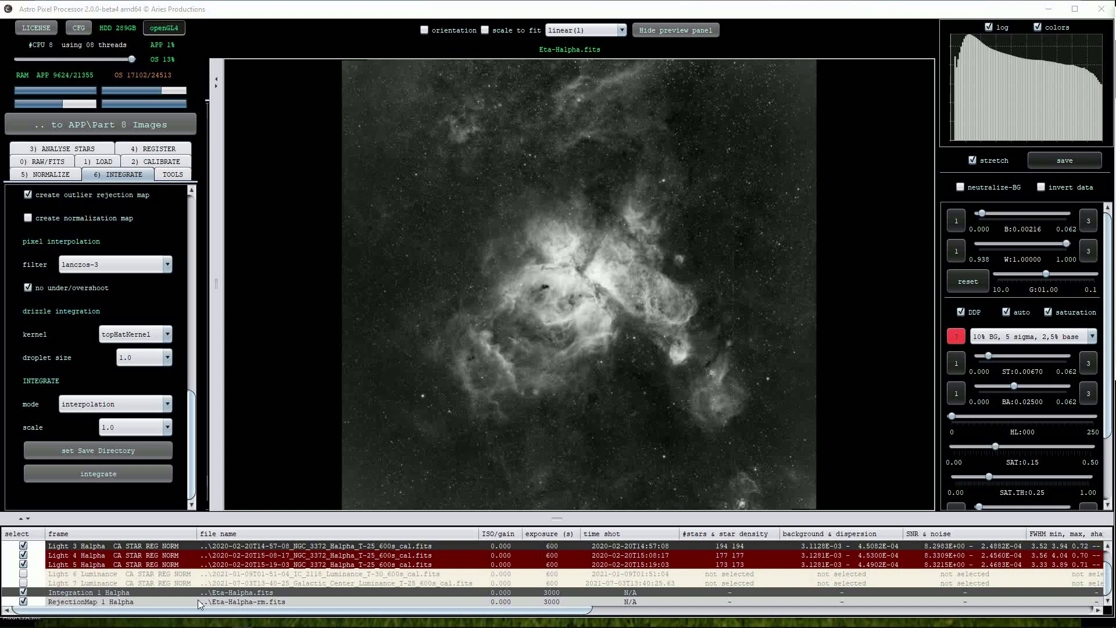
double_click(244, 603)
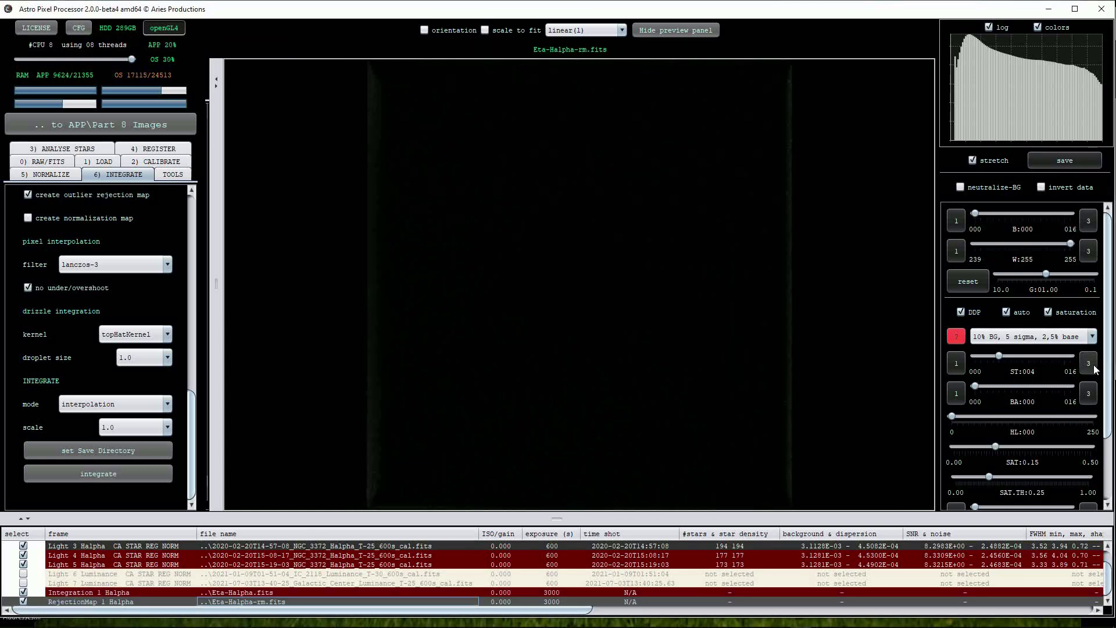
click(1092, 337)
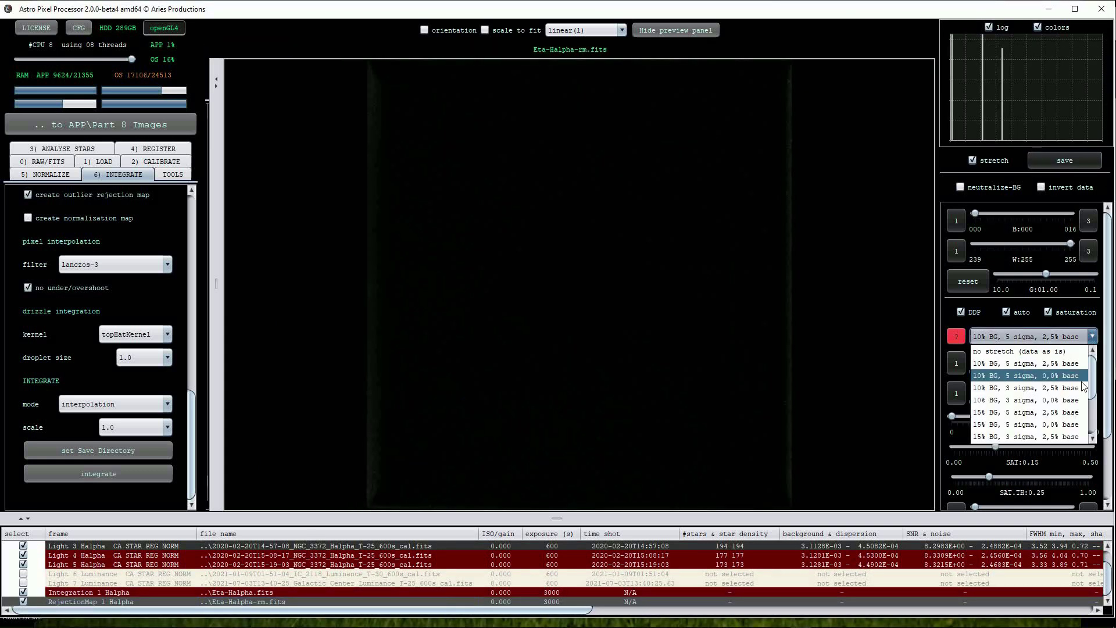
scroll(1085, 385, down, 5)
click(1069, 437)
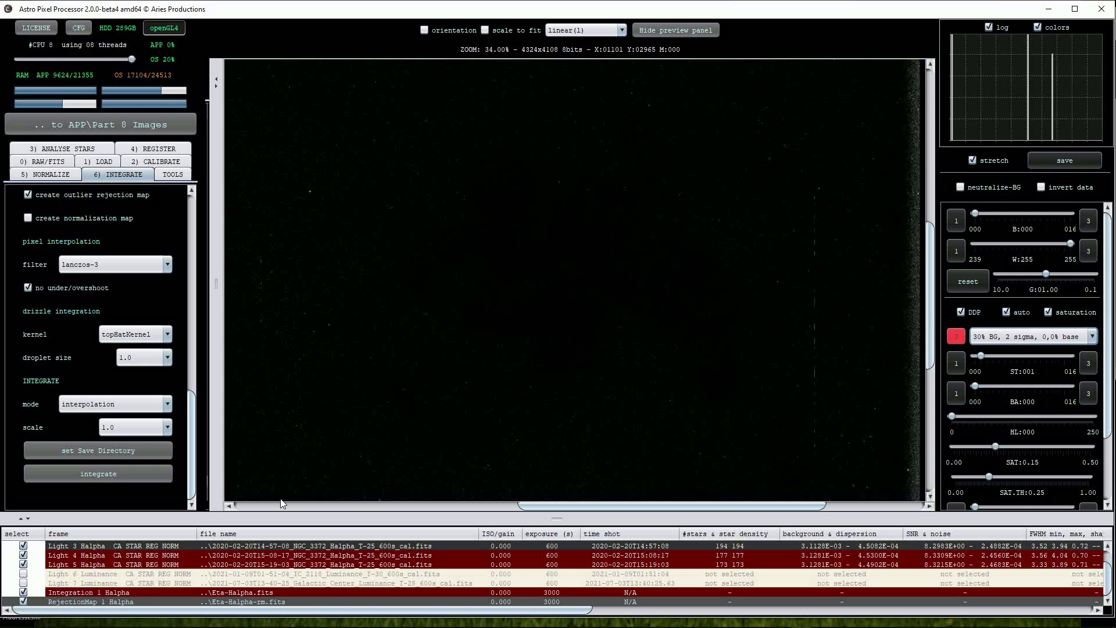
Step: Show the integrated H-alpha stack with the 10% BG, 5 sigma, 2,5% base stretch
click(261, 592)
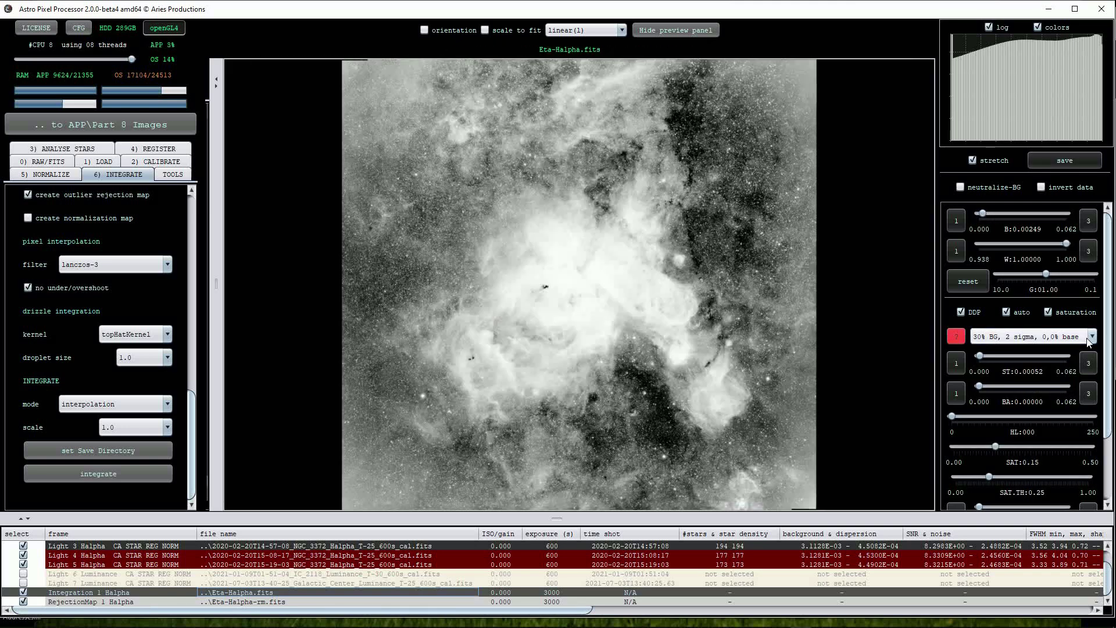
click(1091, 337)
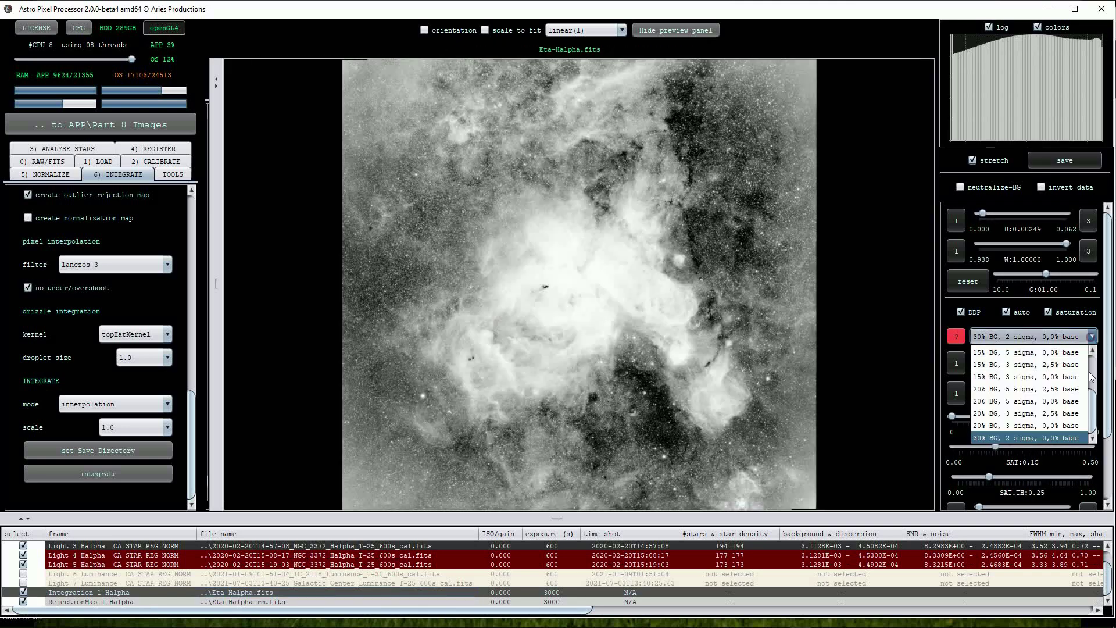
drag(1092, 407, 1104, 356)
click(1026, 364)
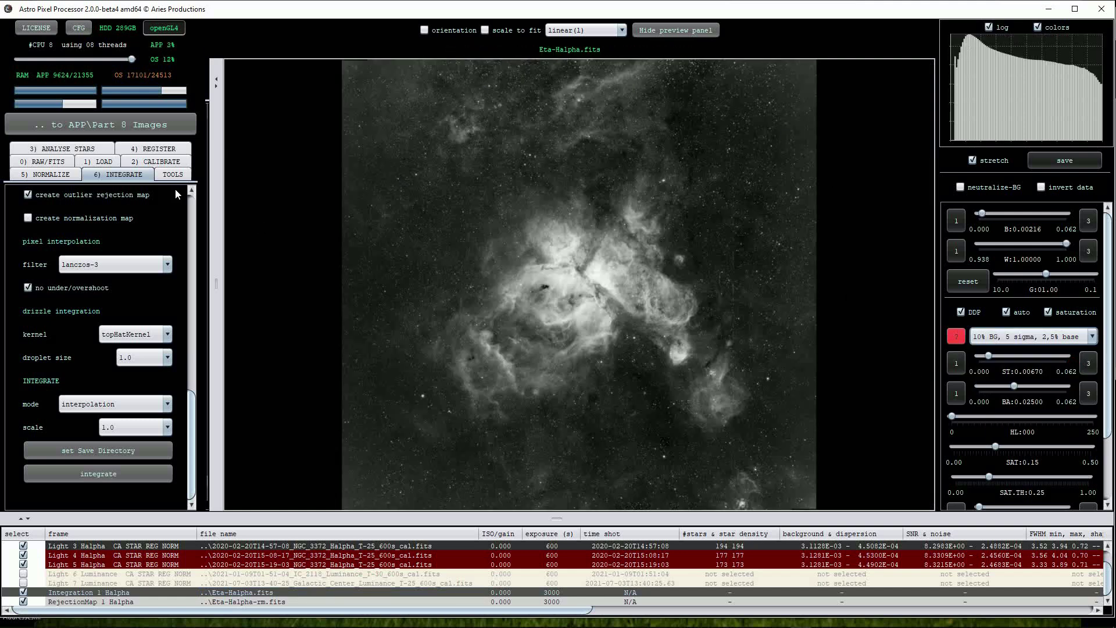
Step: Start vignetting correction on the displayed Eta-Halpha stack from the TOOLS tab
click(172, 174)
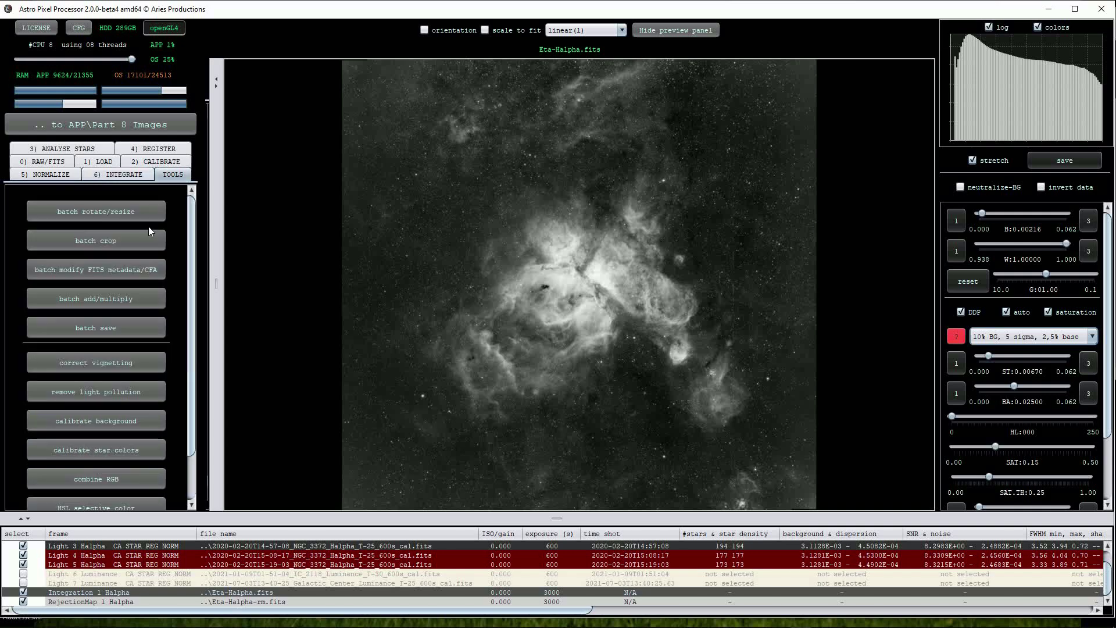
click(106, 363)
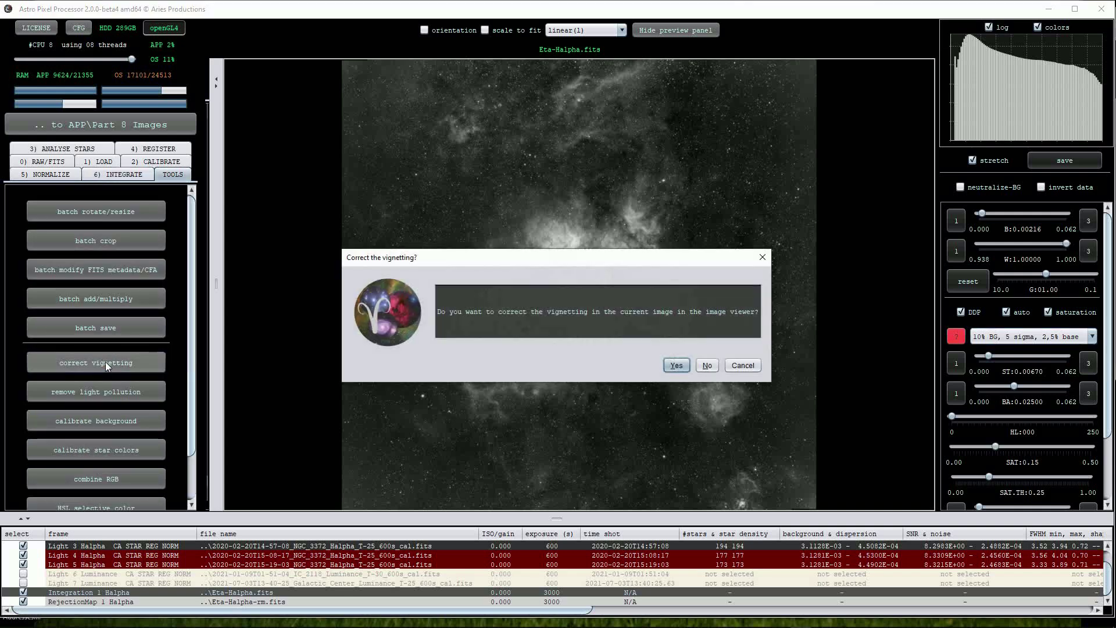
click(675, 366)
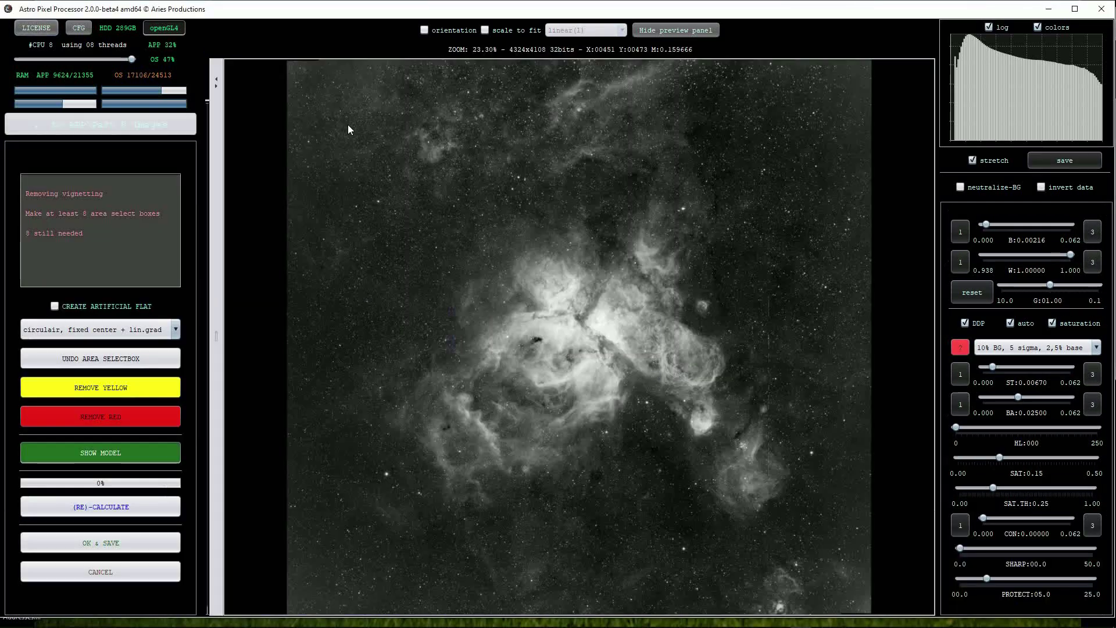
Step: Mark eleven background sky sample boxes around the corners and edges of the stack
drag(290, 64, 336, 138)
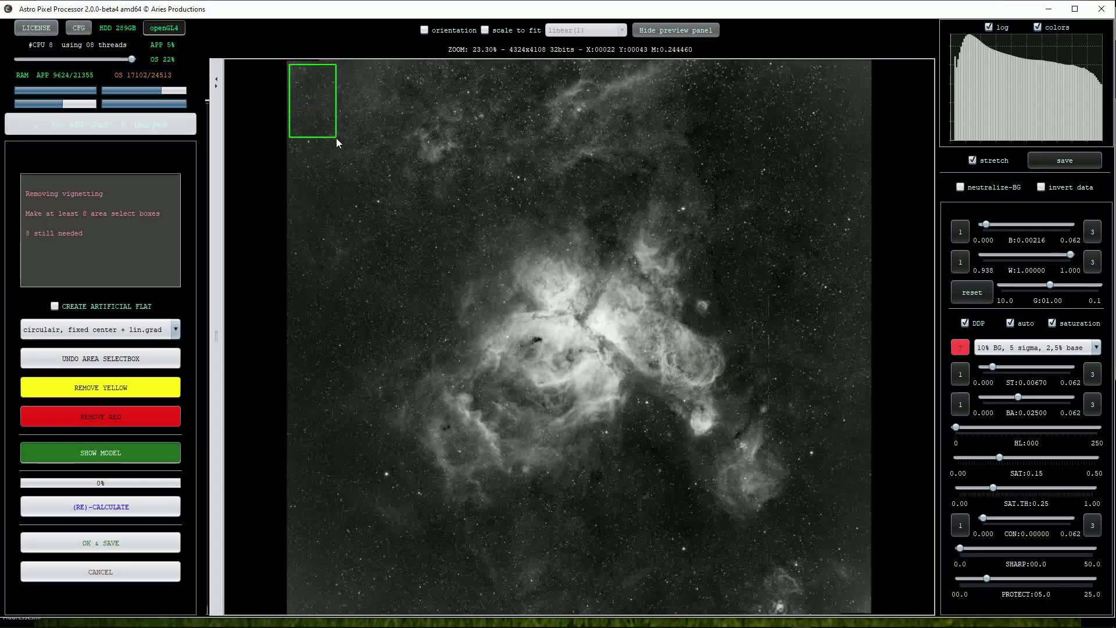
drag(292, 174, 357, 283)
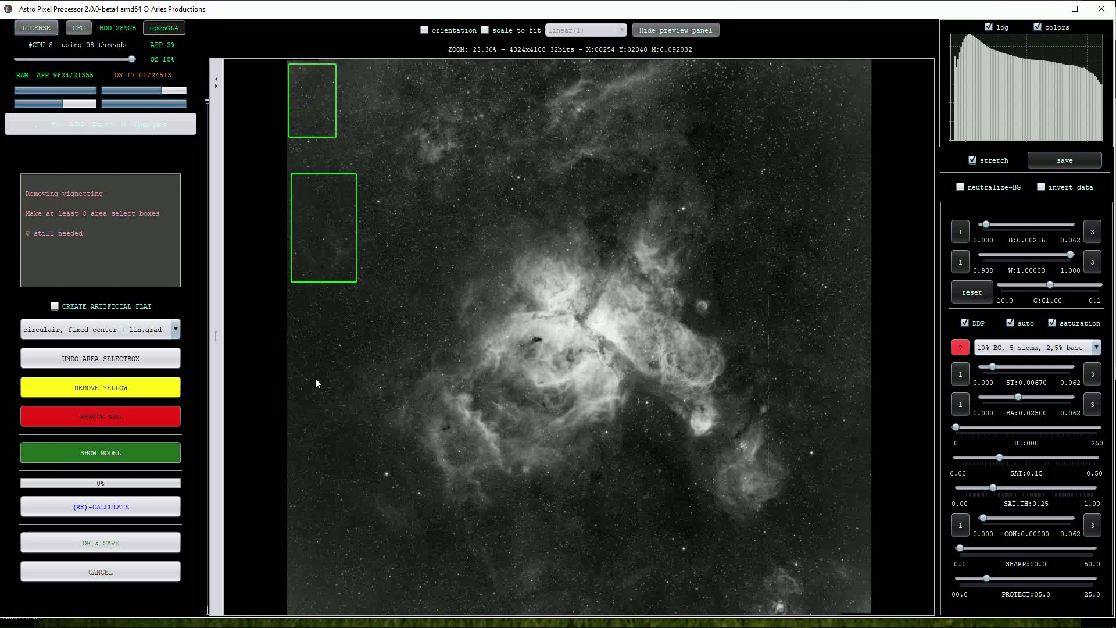
drag(341, 435, 342, 434)
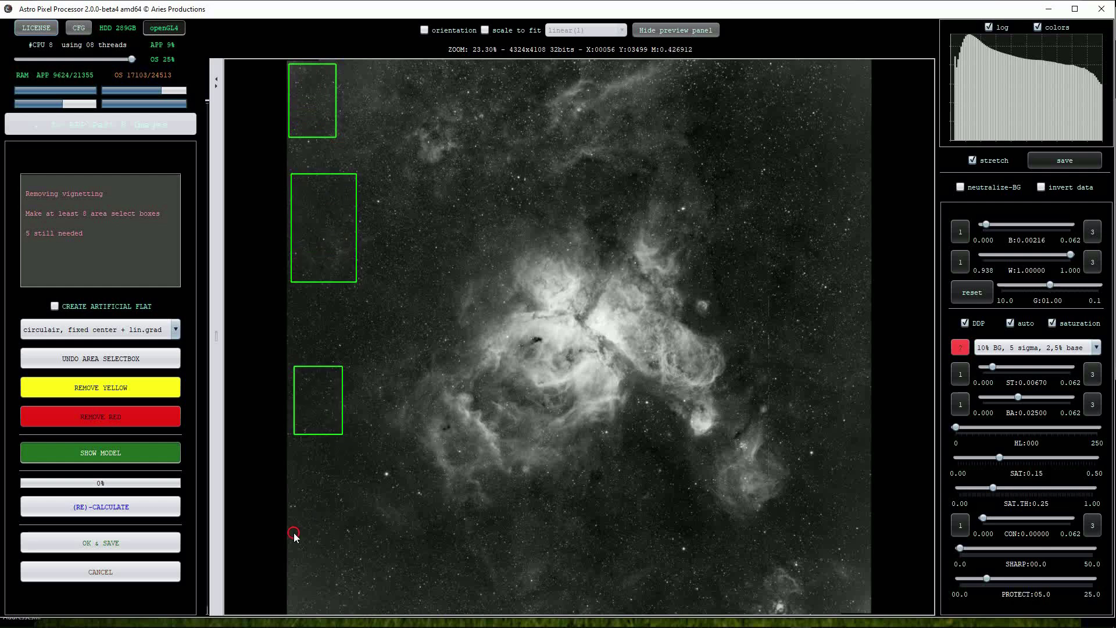
drag(294, 532, 371, 599)
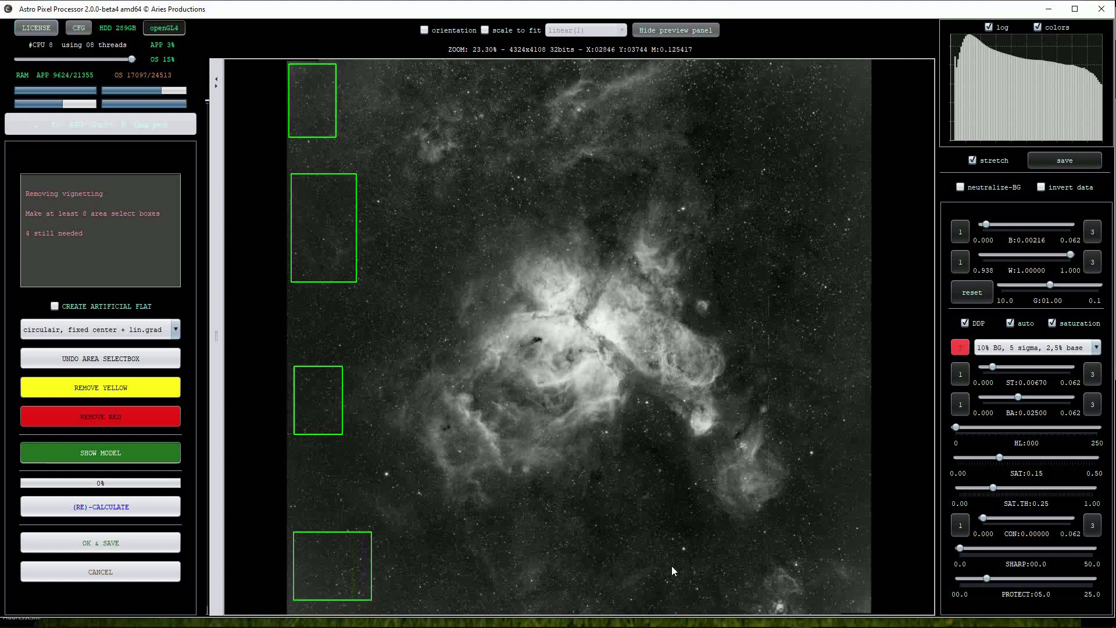
drag(672, 566, 700, 595)
drag(830, 554, 872, 610)
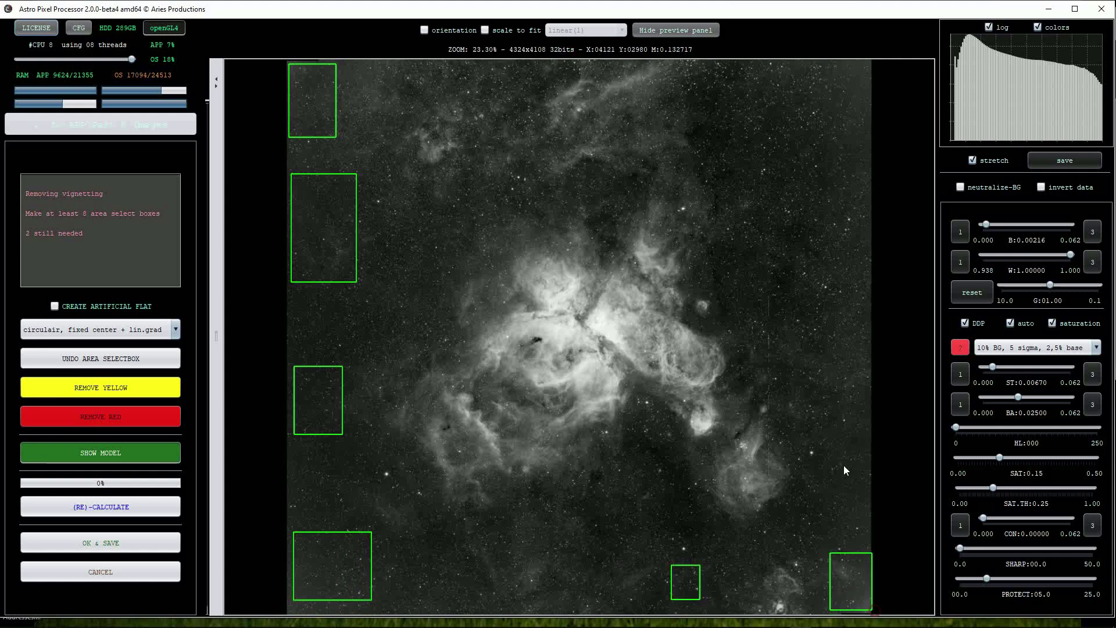
drag(836, 427, 868, 468)
drag(815, 270, 872, 328)
drag(813, 179, 869, 223)
drag(767, 62, 869, 114)
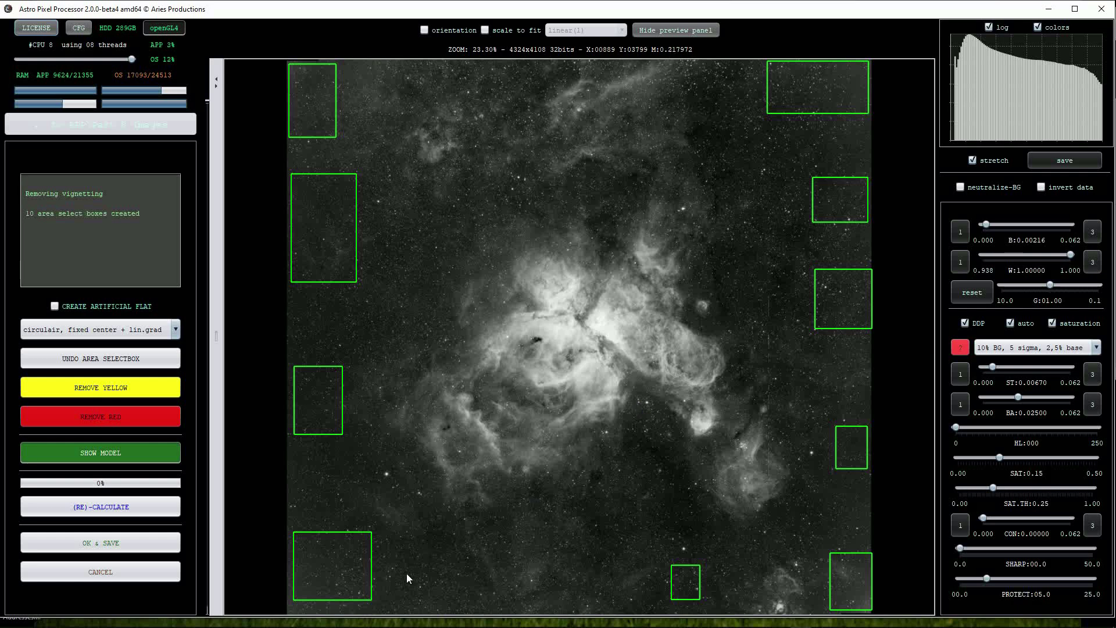
drag(407, 573, 459, 609)
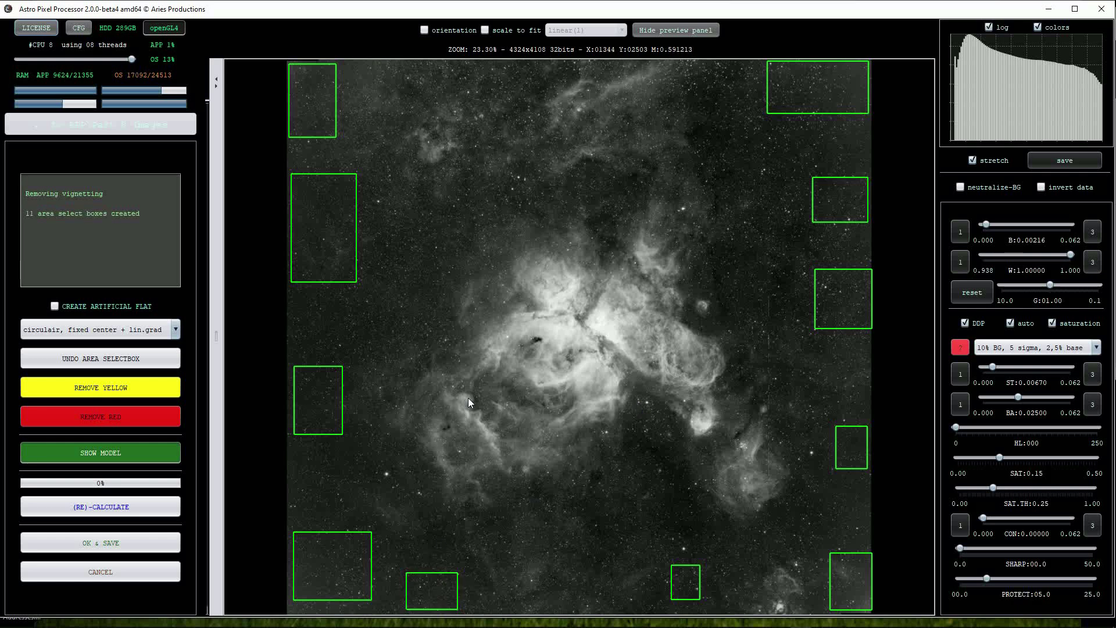
Step: Recalculate the vignetting model from the sample areas, check the result, and save it as Eta-Halpha-vc
click(103, 509)
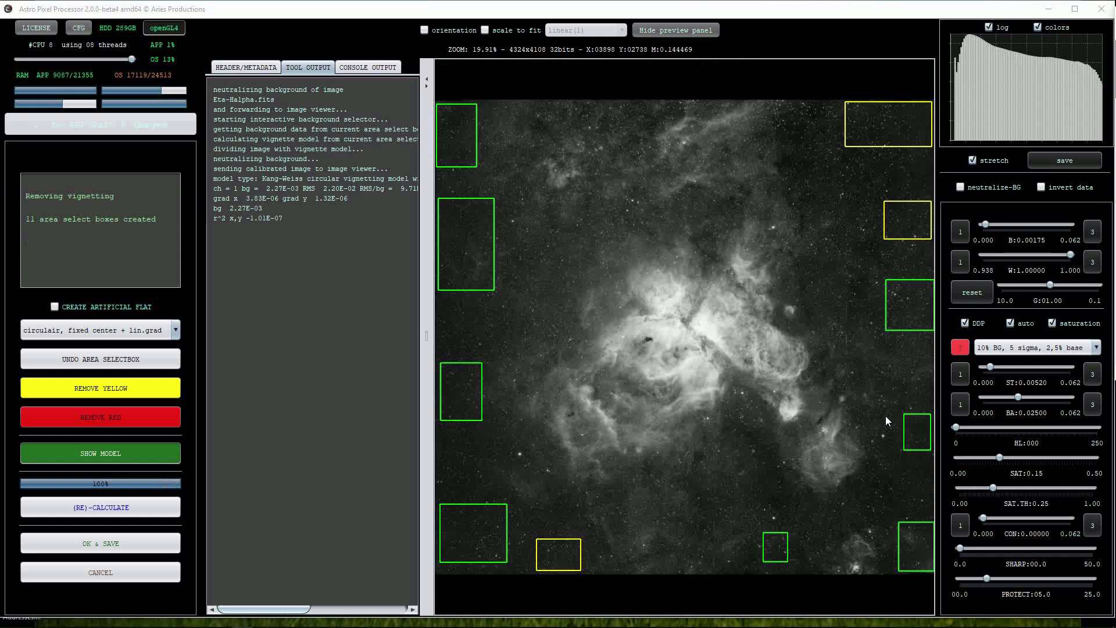
click(422, 334)
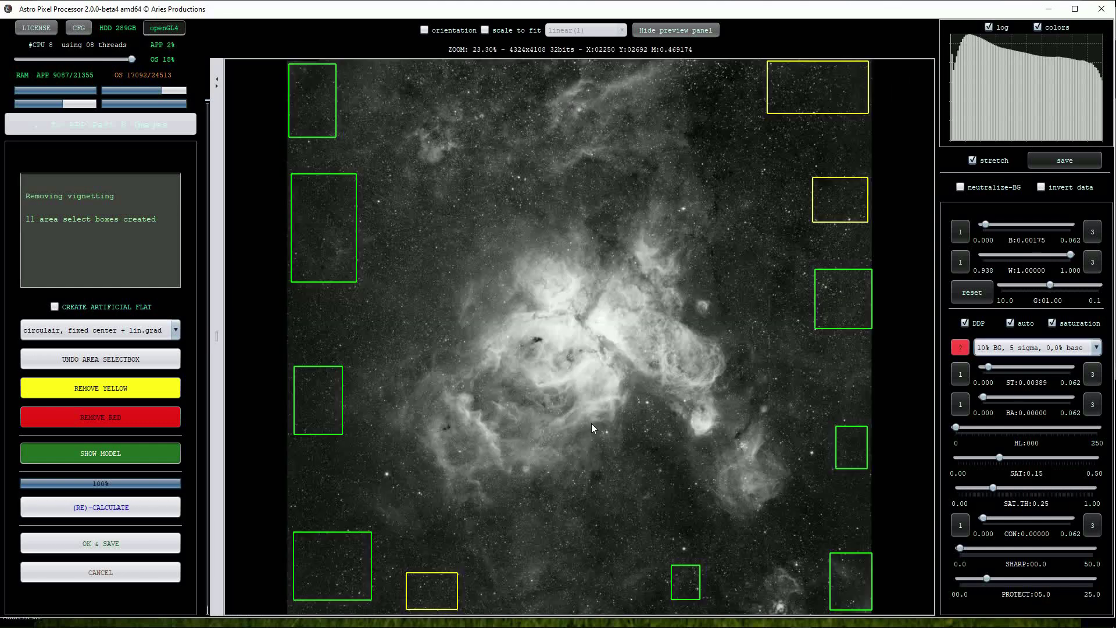
click(119, 543)
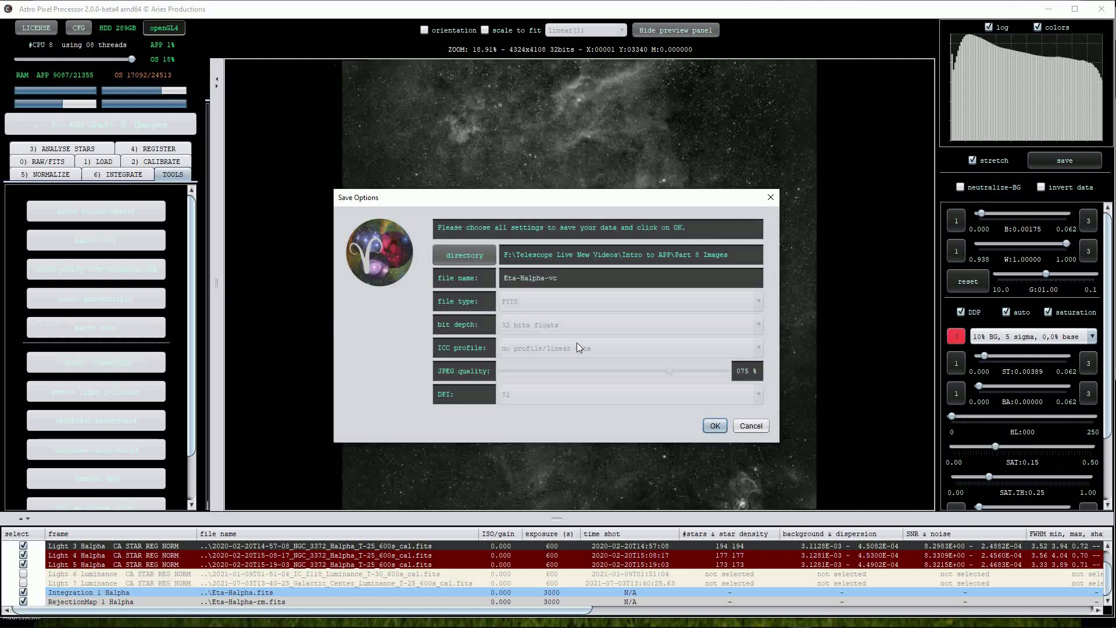
click(714, 426)
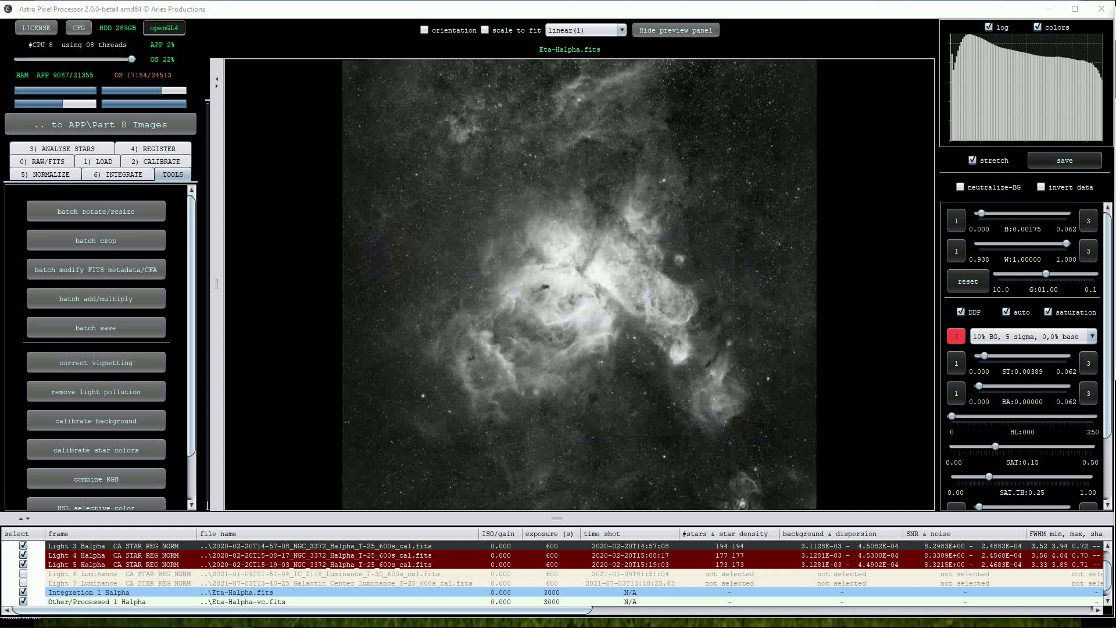
Step: View Integration 1 Halpha, then Eta-Halpha-vc.fits with the 10% BG, 5 sigma, 2,5% base stretch, zooming on the nebula
double_click(230, 594)
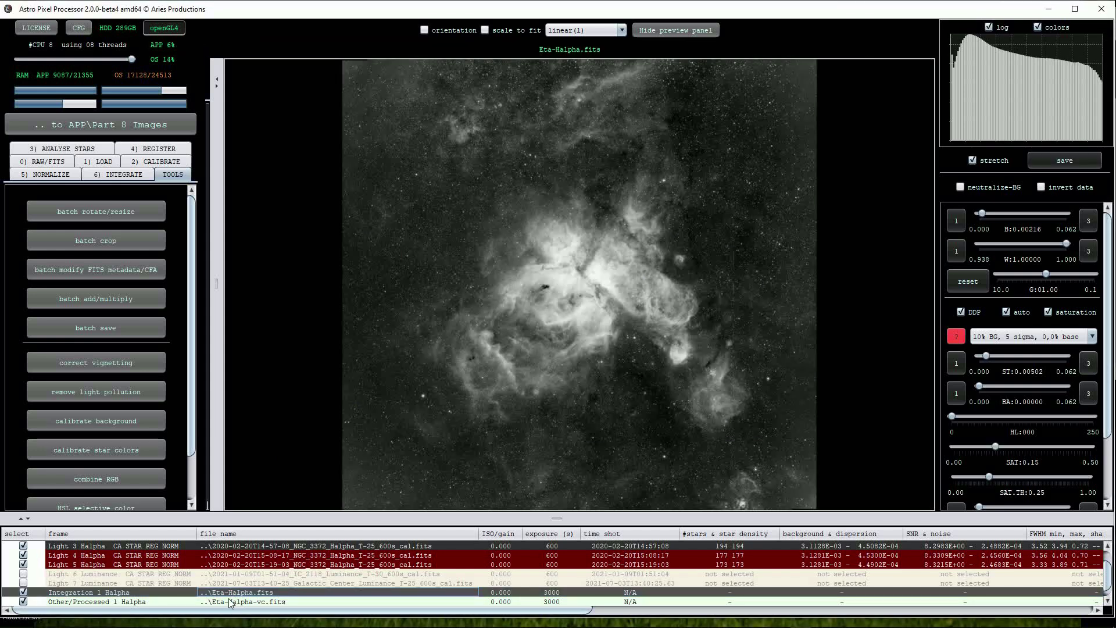
double_click(231, 603)
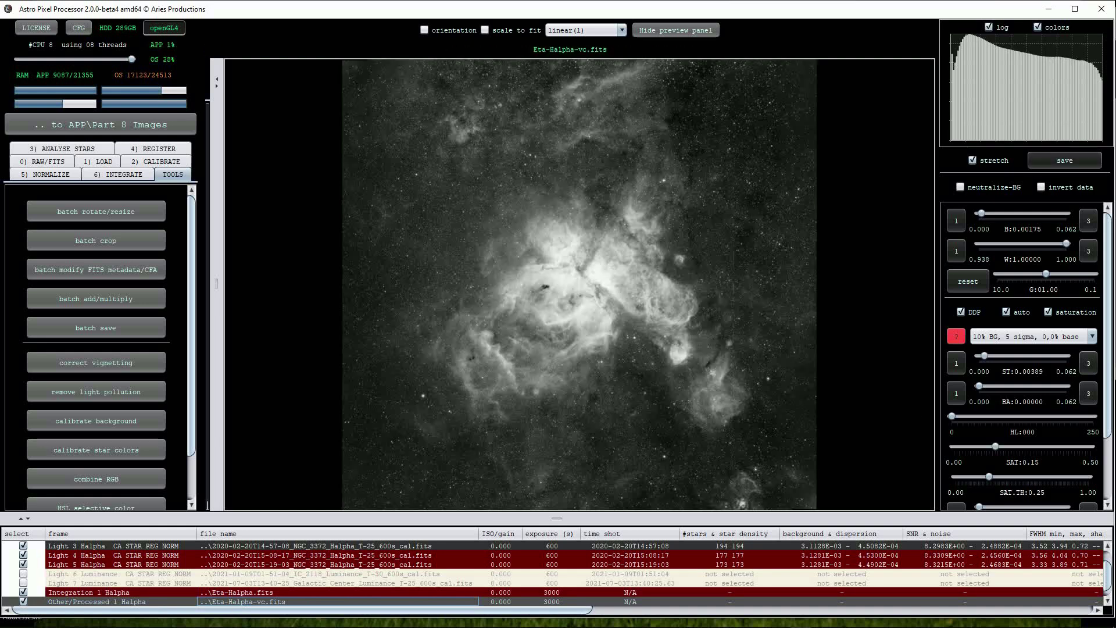
click(1091, 337)
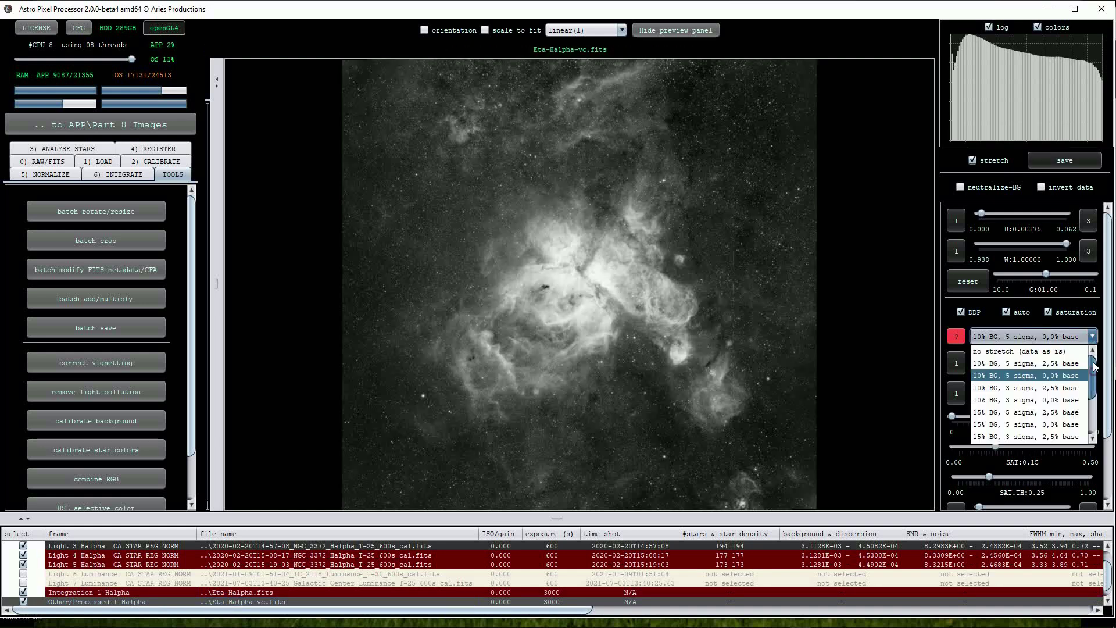
click(1078, 363)
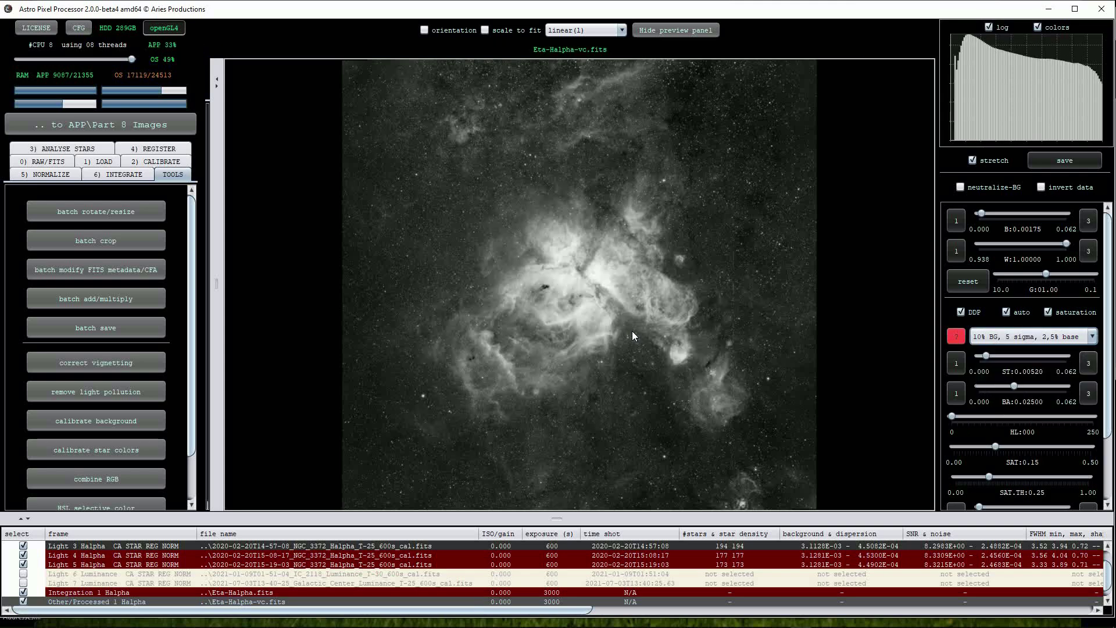
click(625, 299)
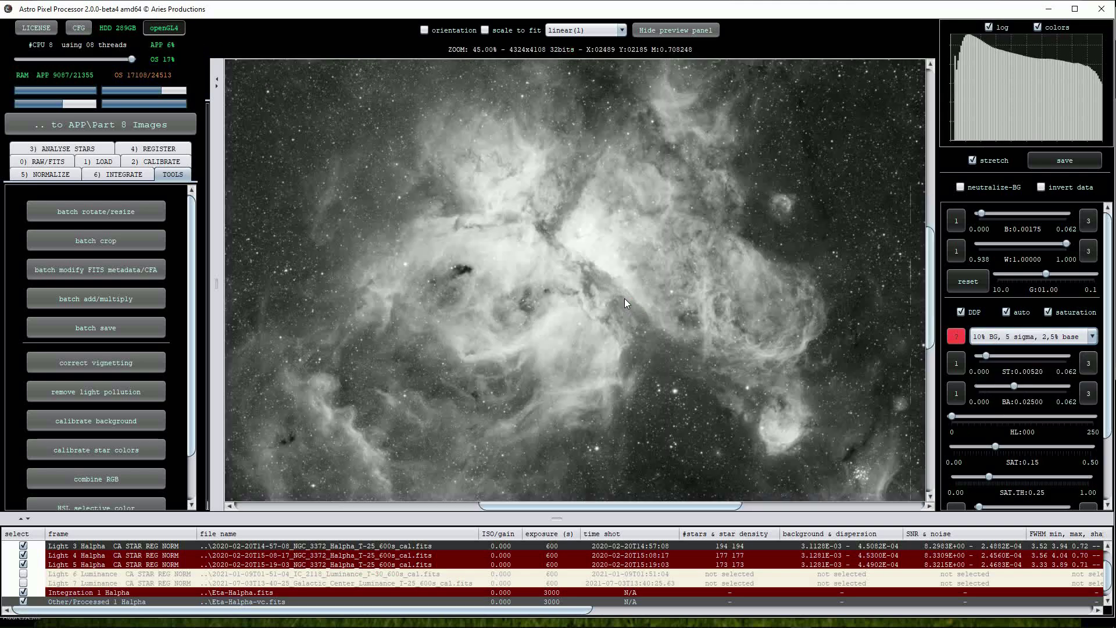
scroll(625, 298, down, 2)
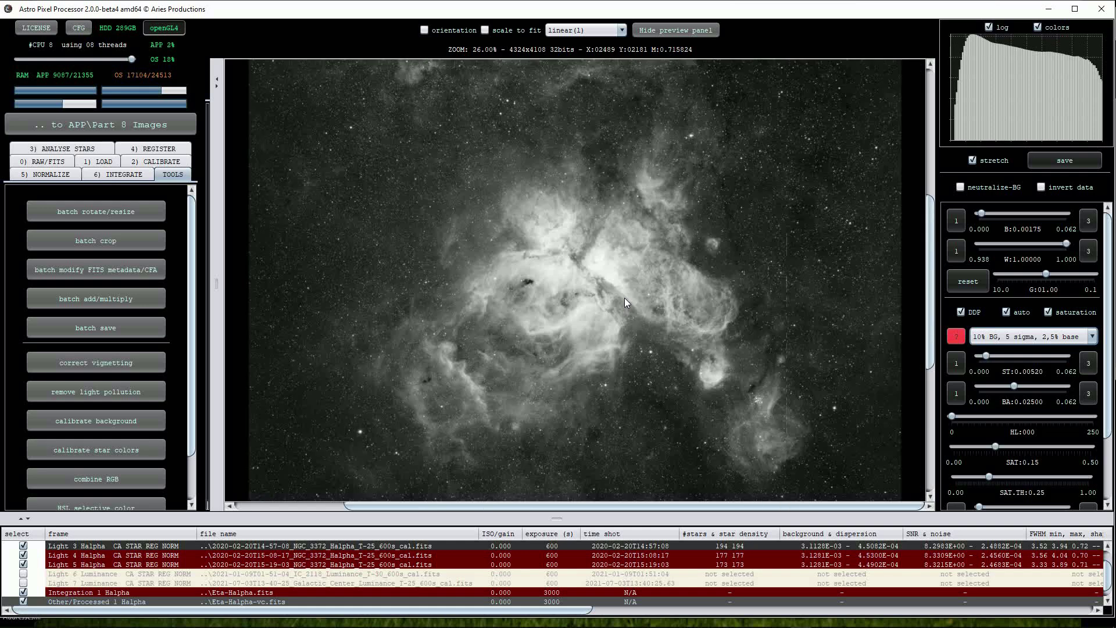